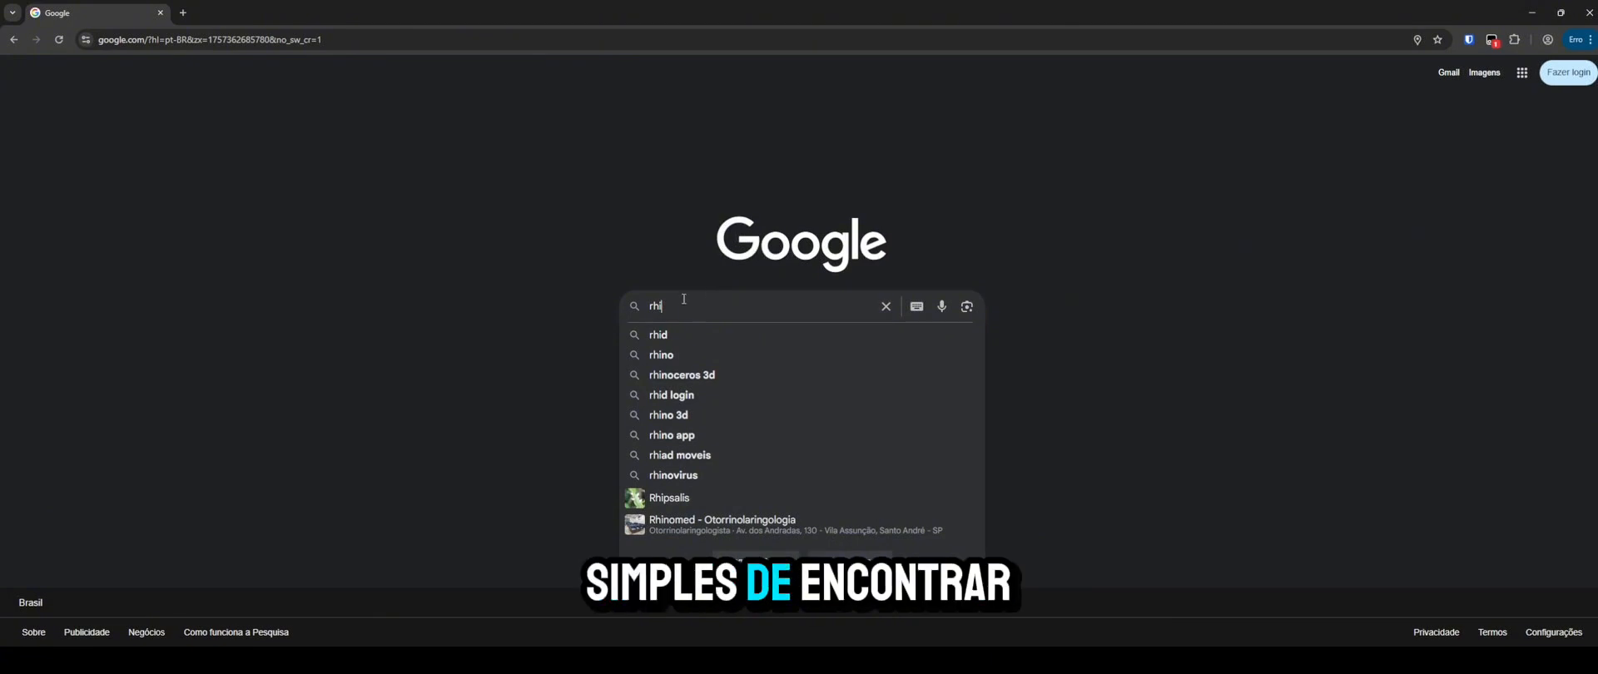
# Find the RHiD site with a web search for rhid and sign in with the administrator account's password.
pyautogui.click(645, 336)
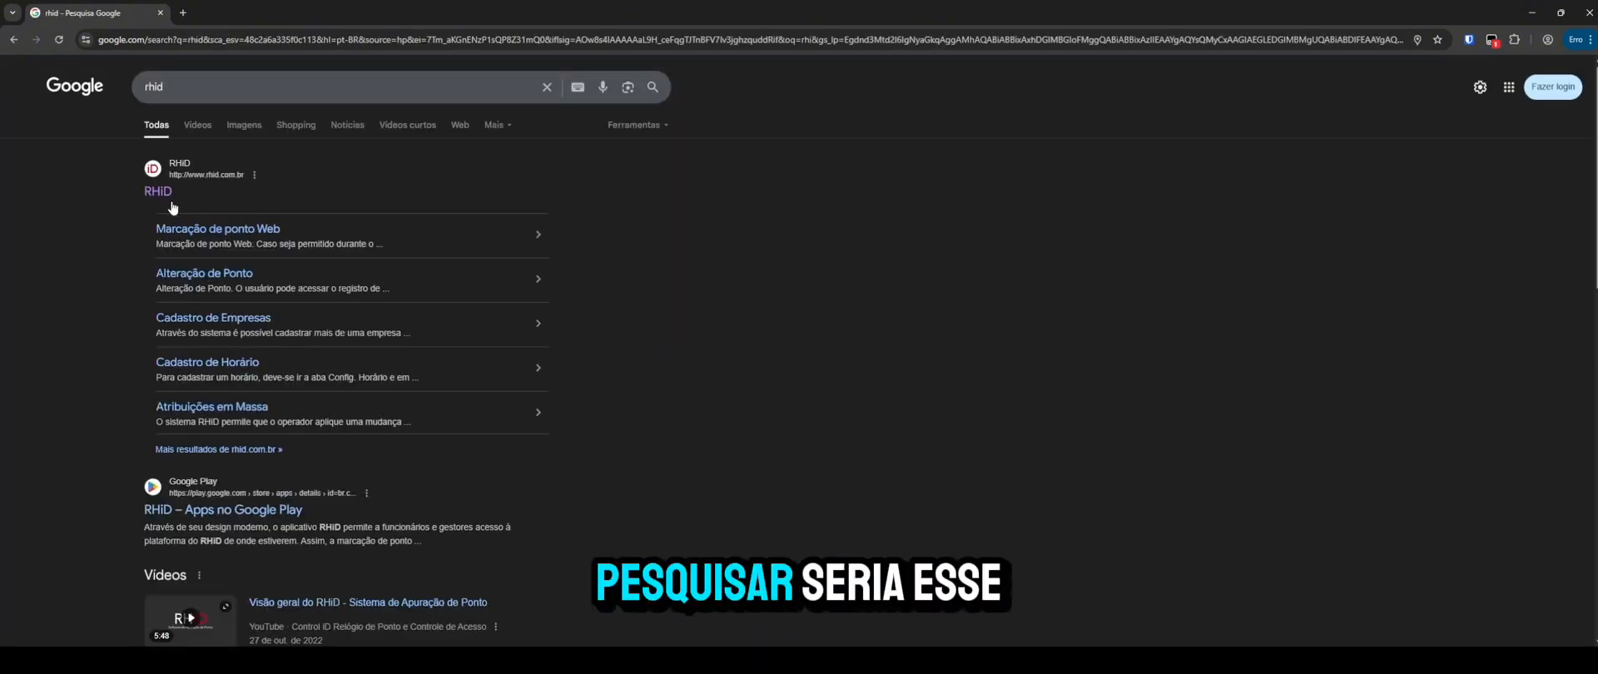
pyautogui.click(157, 191)
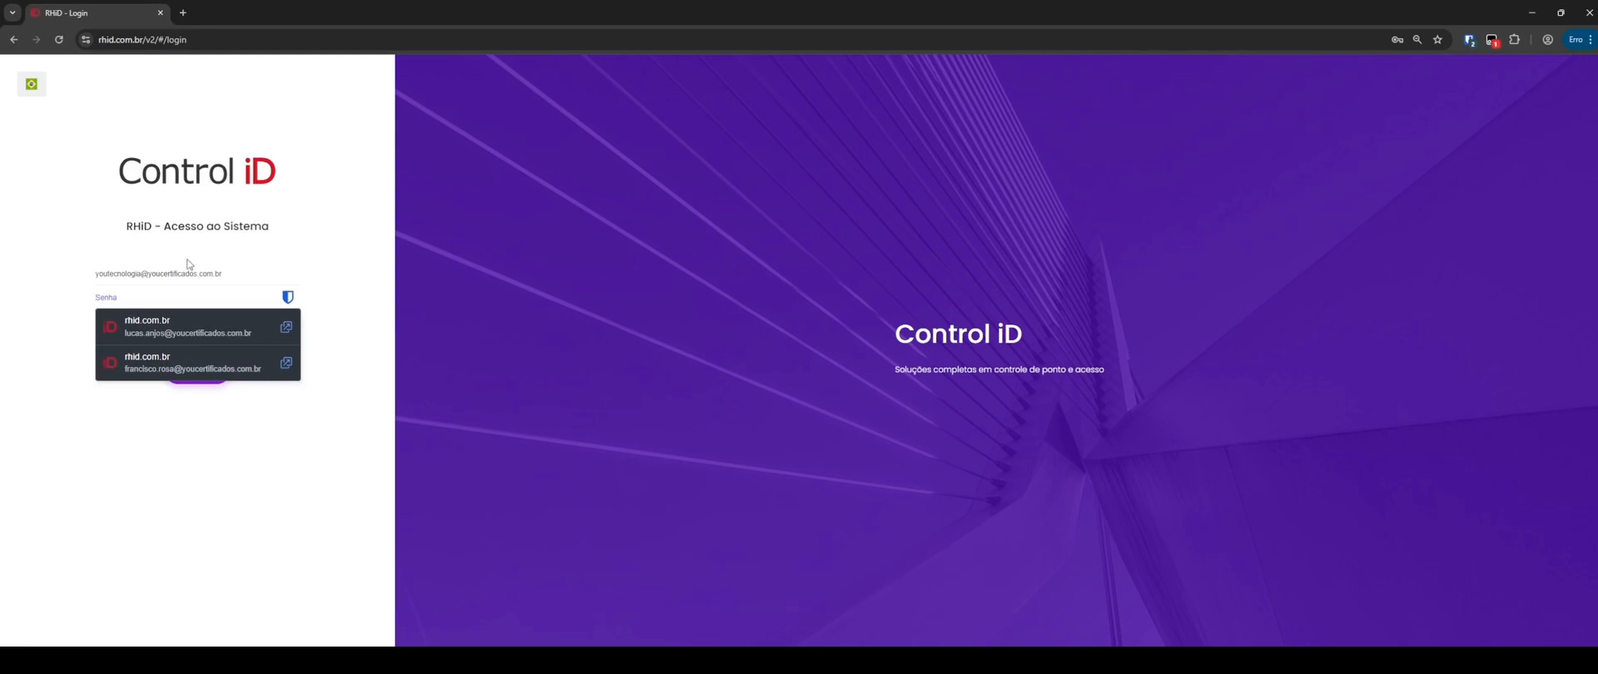
pyautogui.click(216, 270)
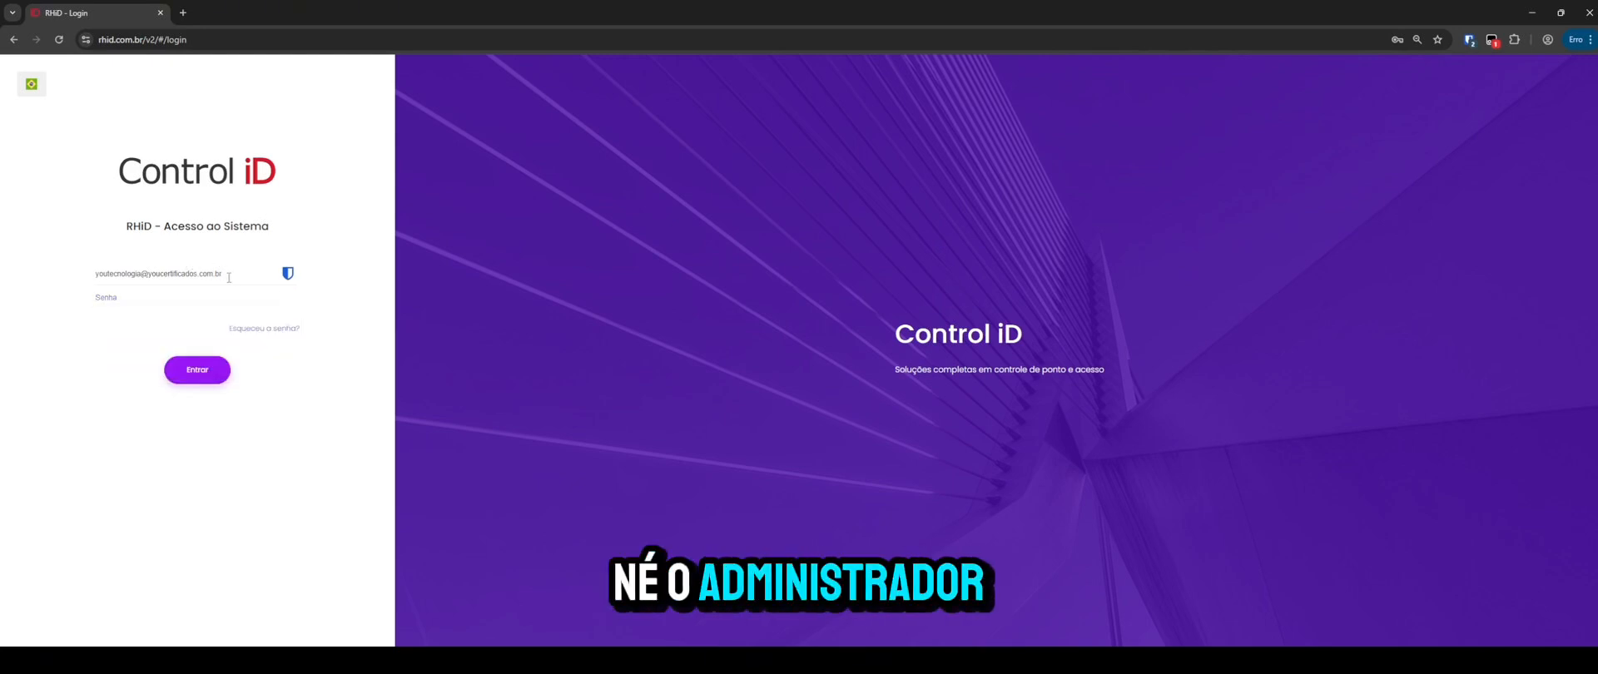
pyautogui.click(152, 299)
pyautogui.write('****')
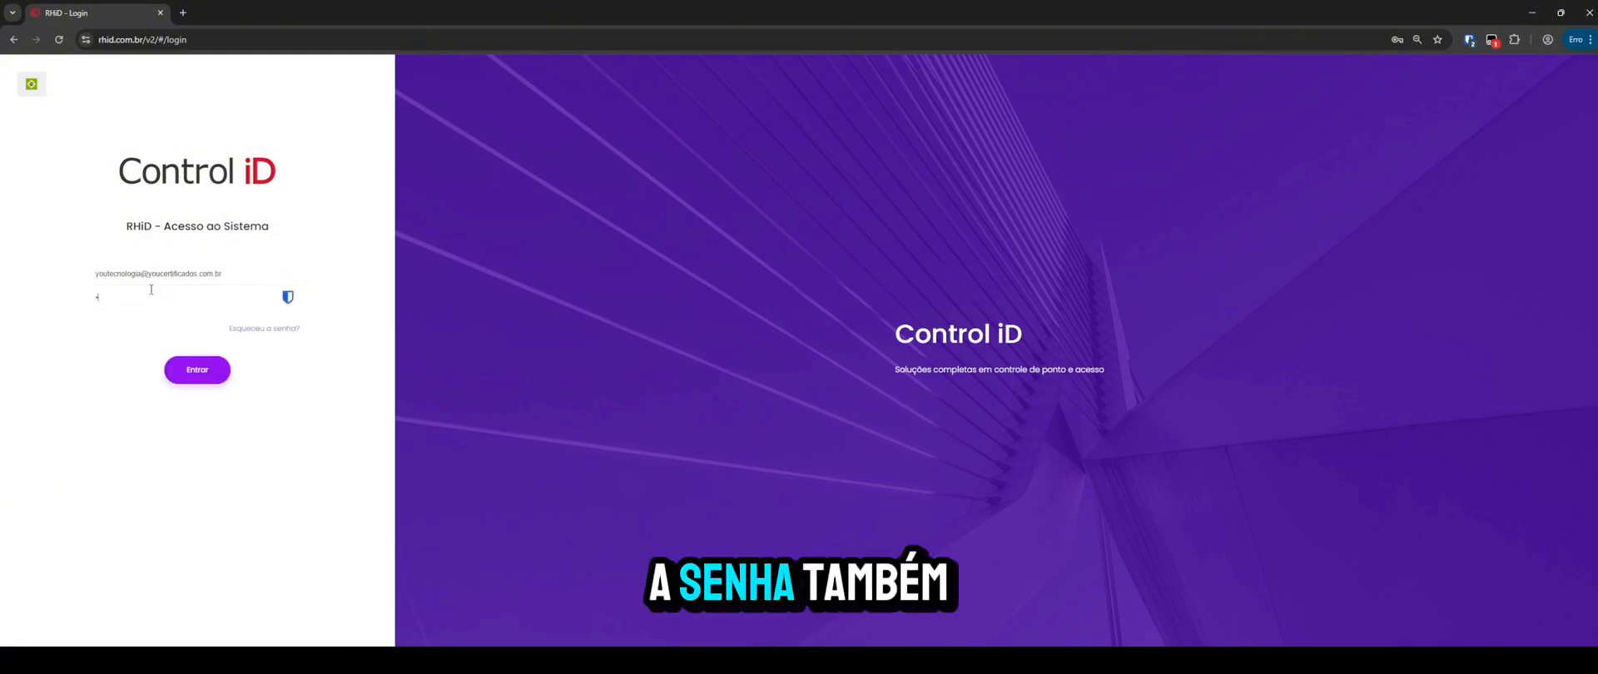
pyautogui.write('**')
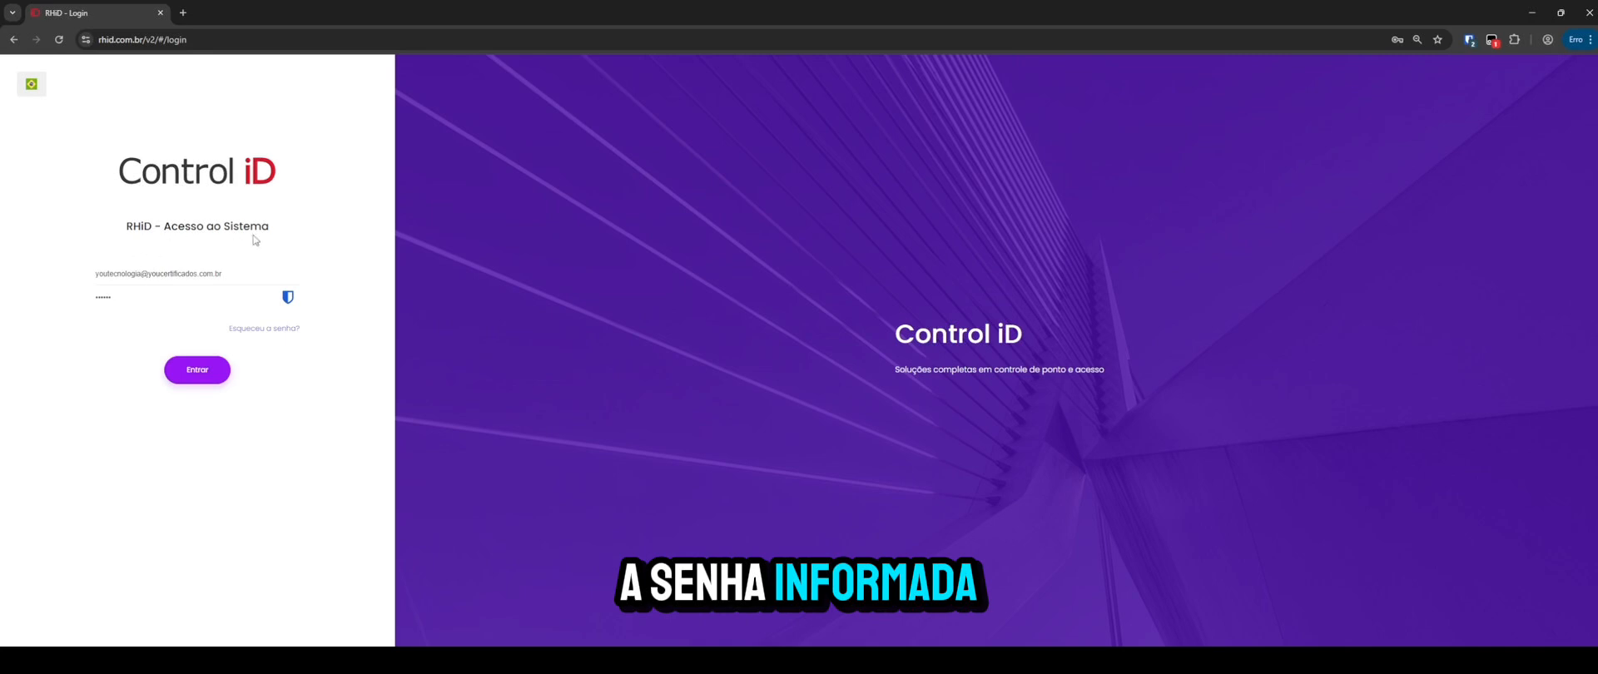
pyautogui.click(200, 369)
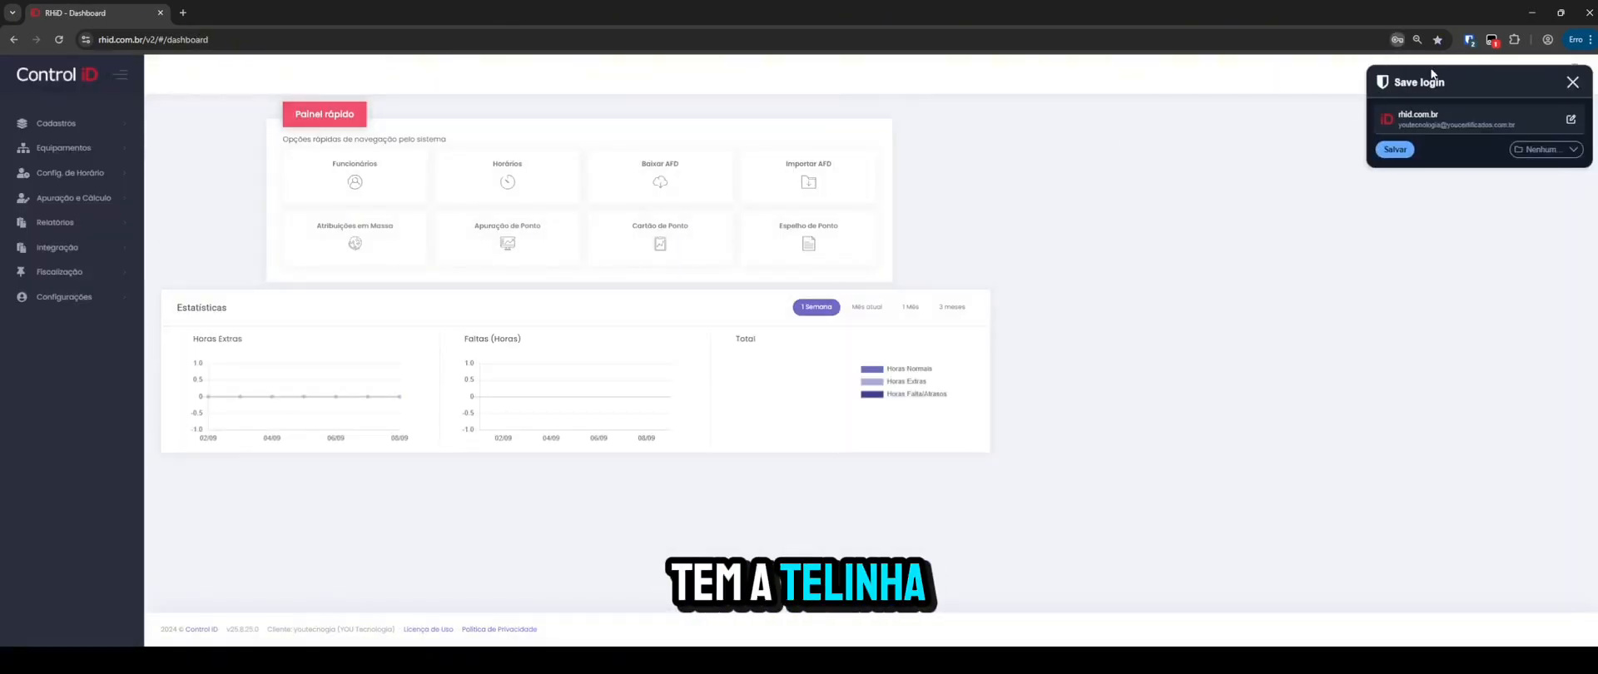
pyautogui.click(1571, 83)
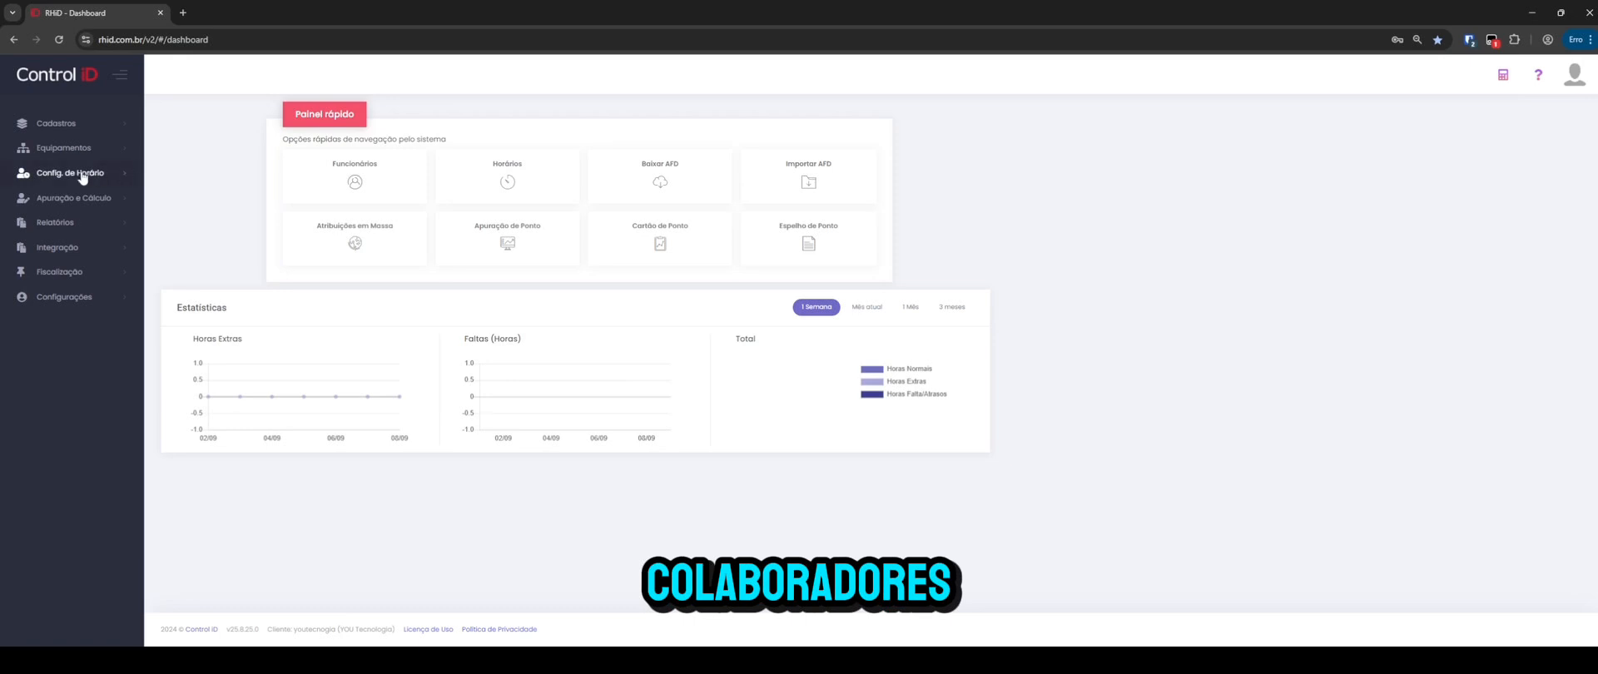
# Open the list of work schedules and view the Horário Comercial schedule without changing it.
pyautogui.click(50, 175)
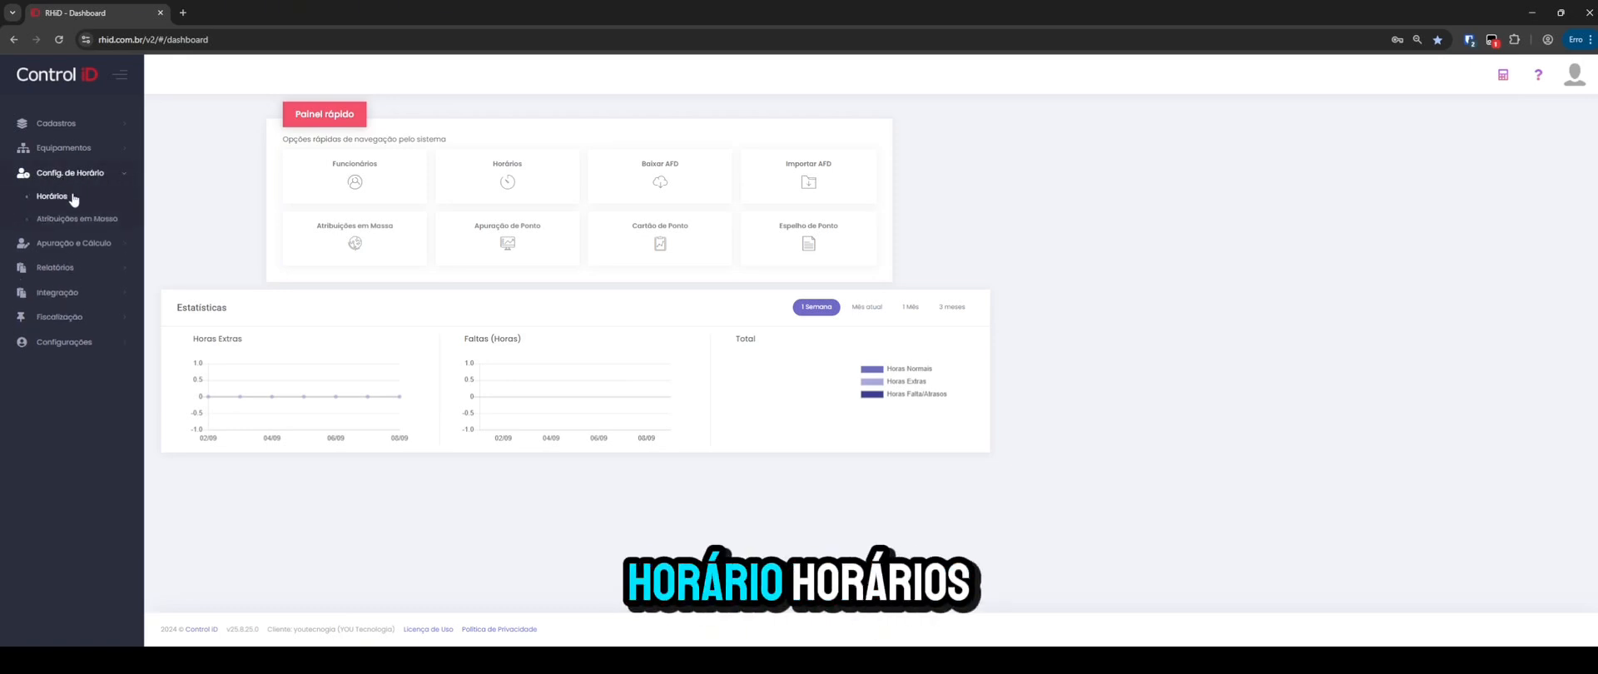
pyautogui.click(60, 203)
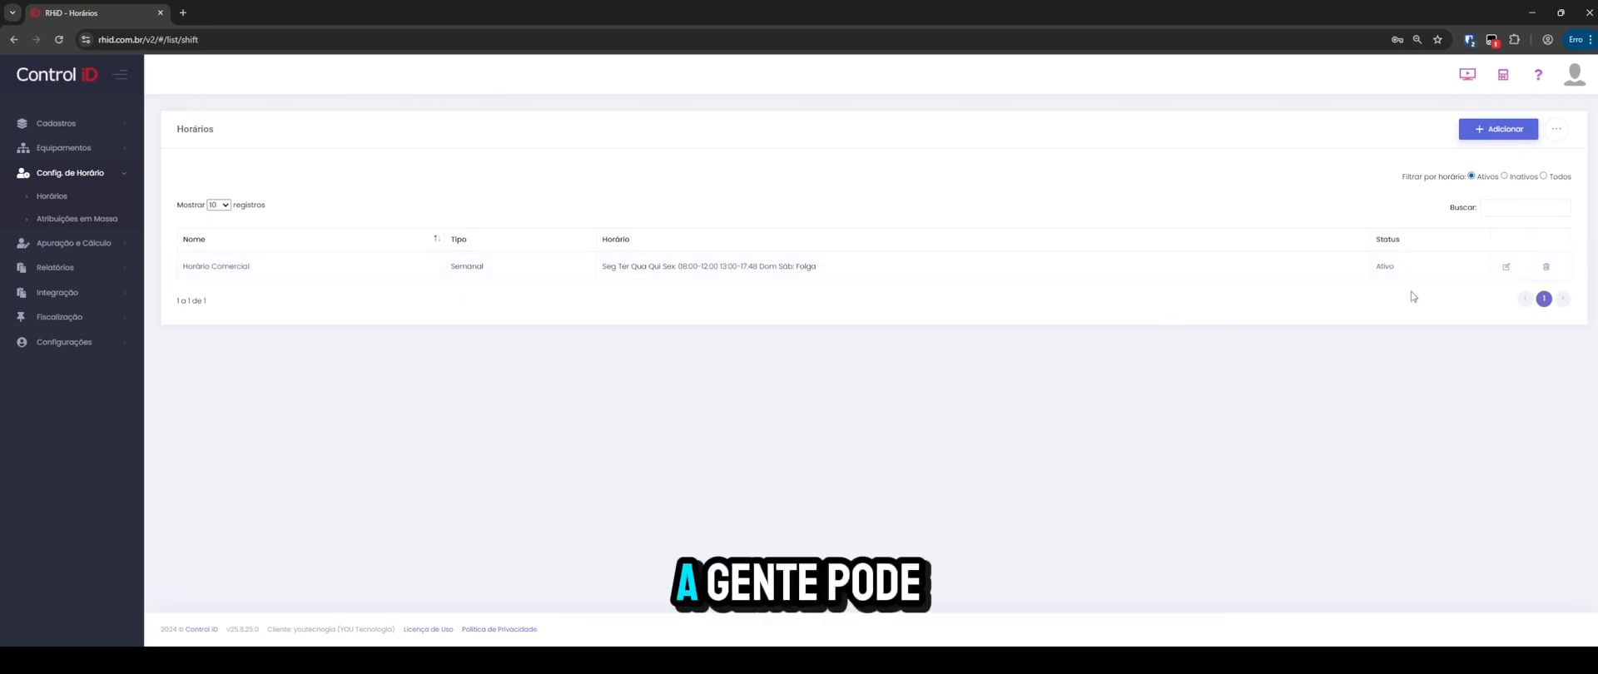
pyautogui.click(1506, 267)
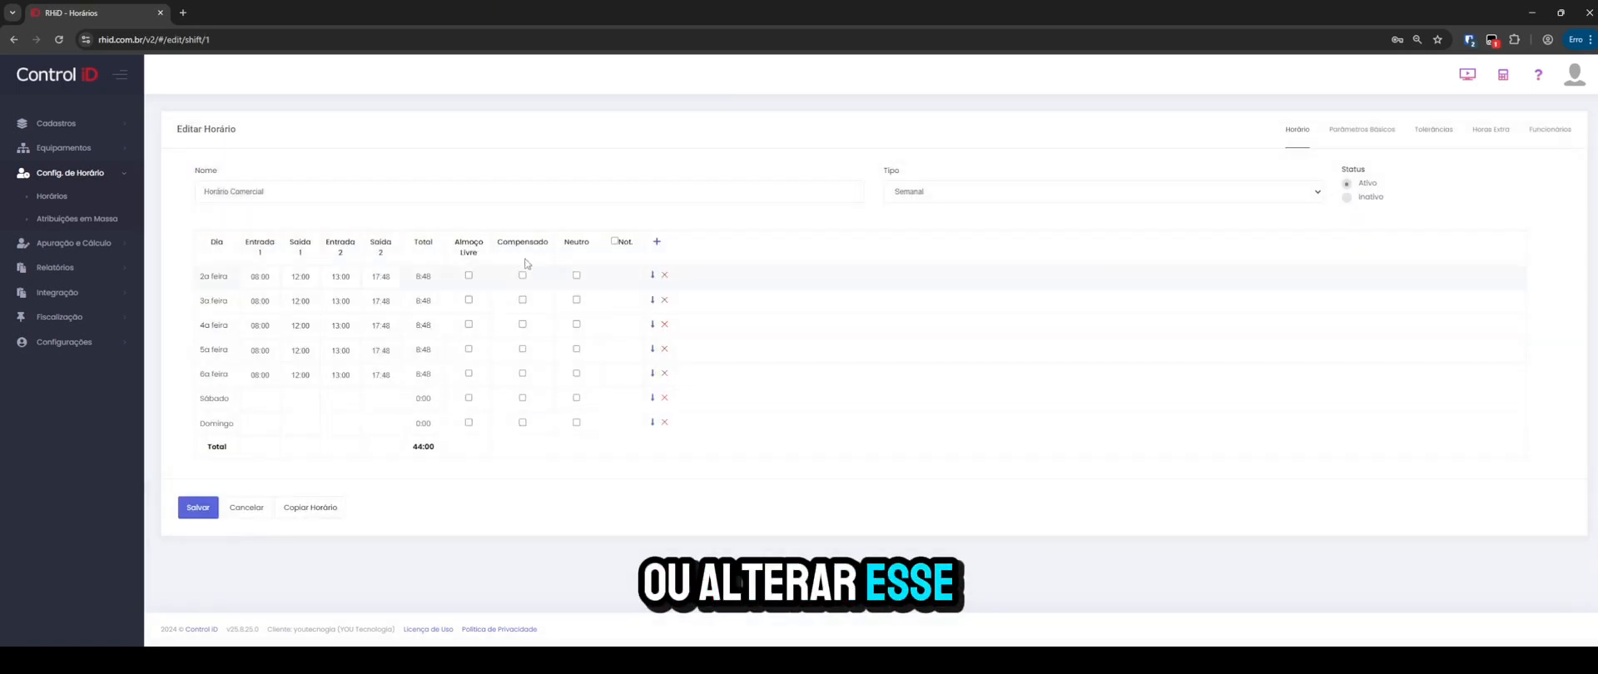
pyautogui.click(246, 507)
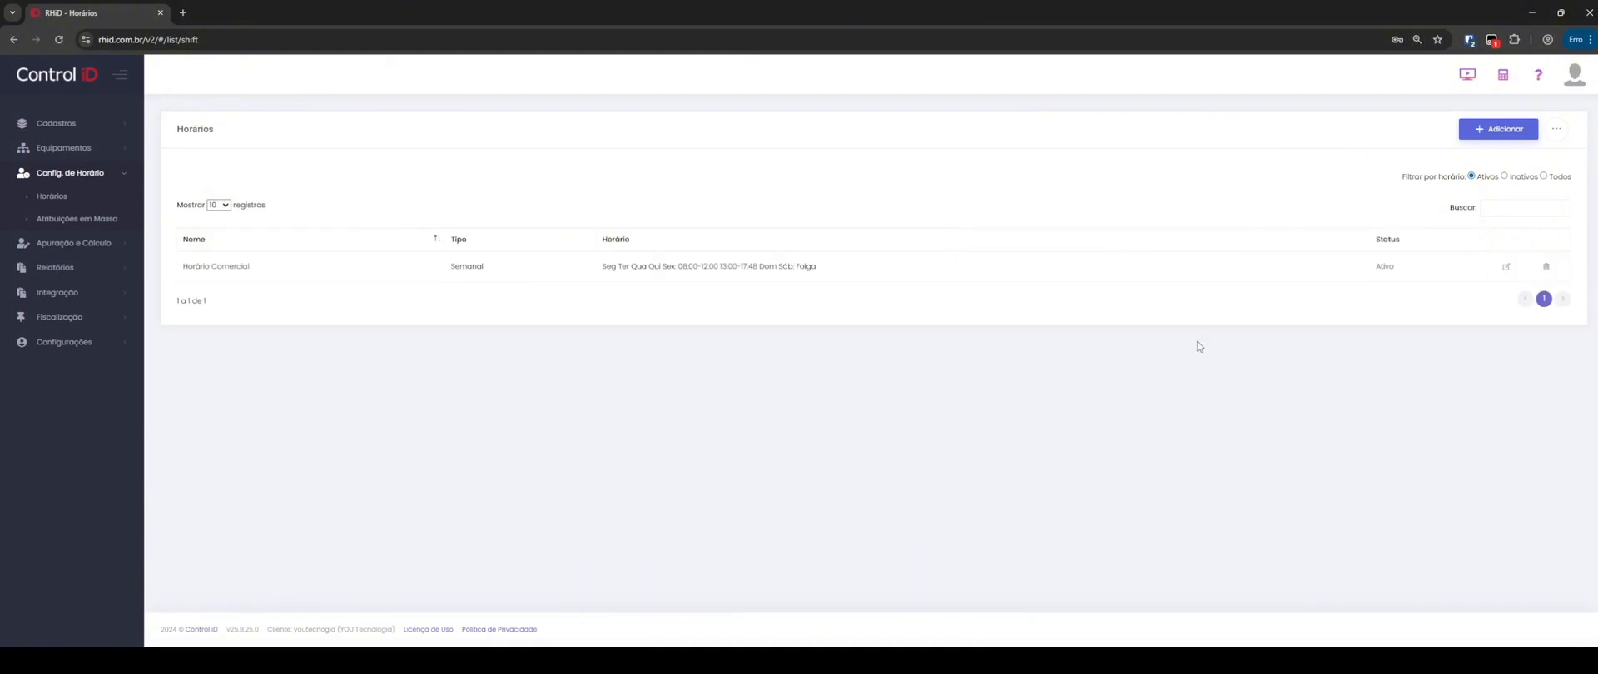
# Add a new work schedule and name it "Seg a Sex das 08h as 18h / Sab e Dom Folga".
pyautogui.click(1489, 131)
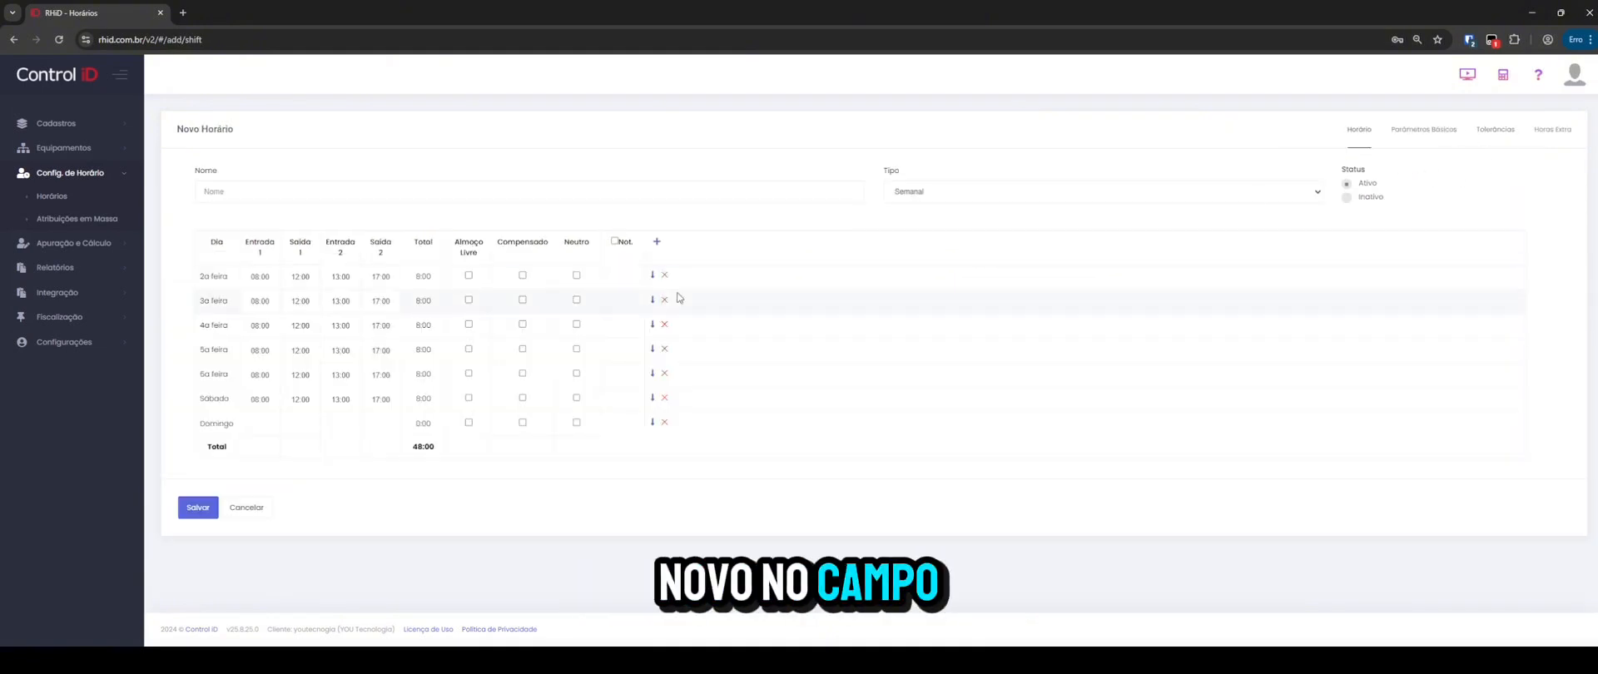
pyautogui.click(393, 186)
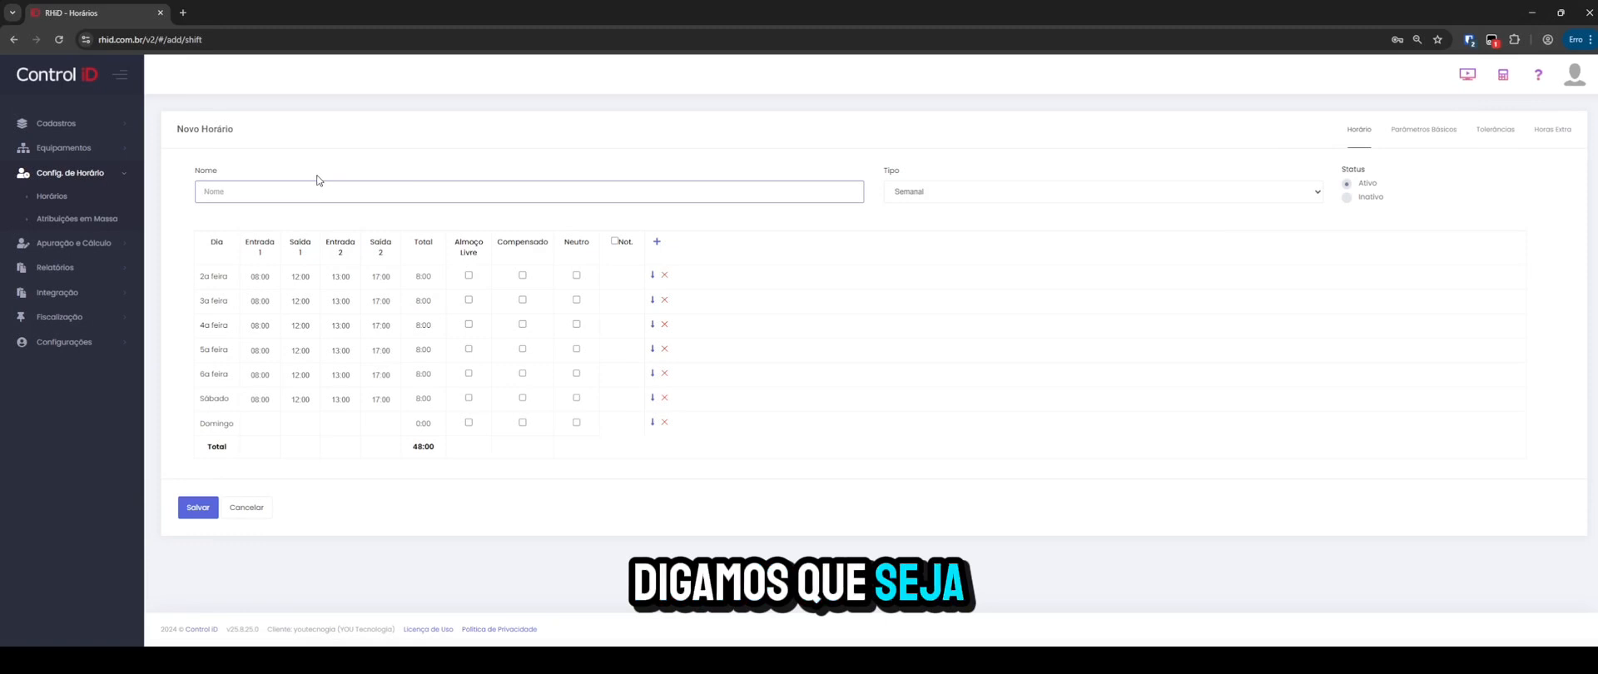
pyautogui.write('S')
pyautogui.press('BackSpace')
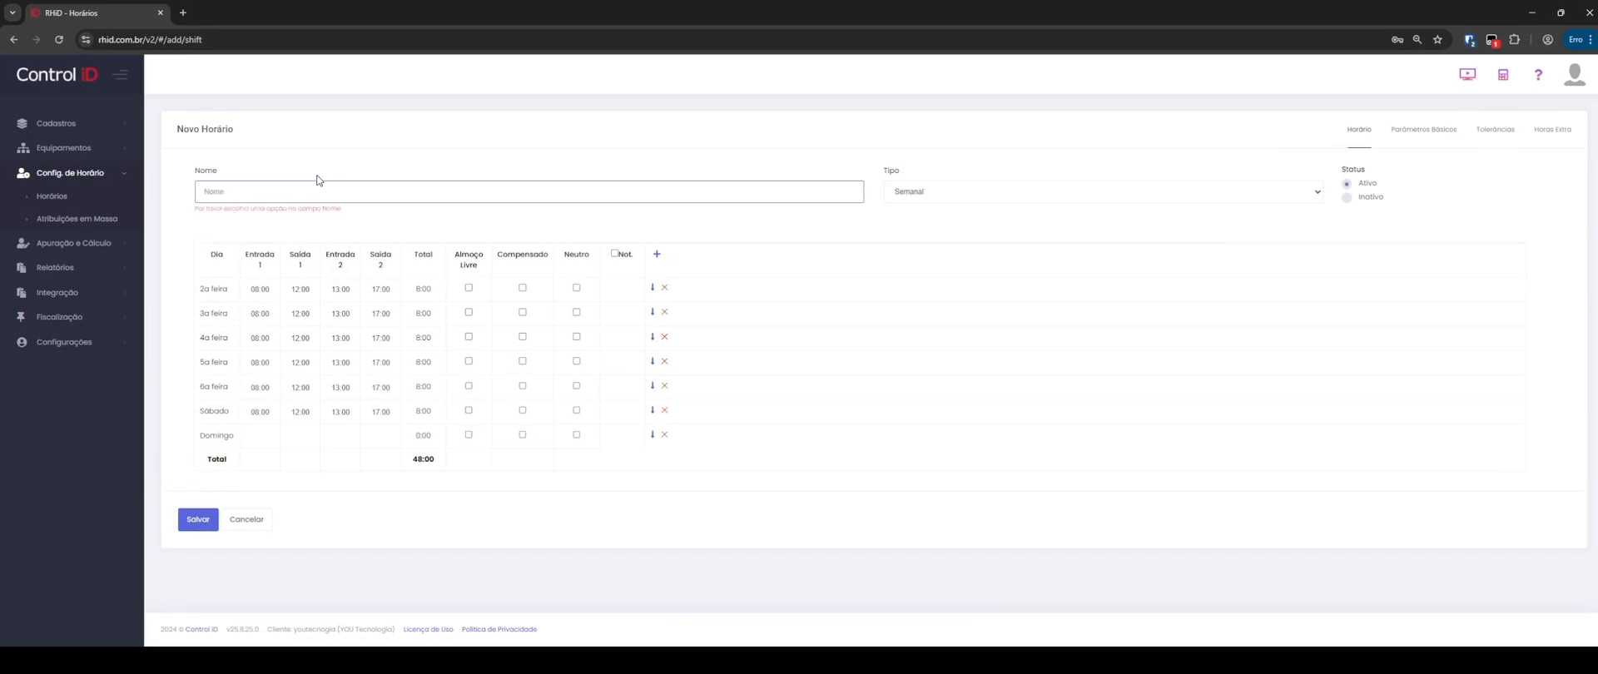
pyautogui.write('Seg a')
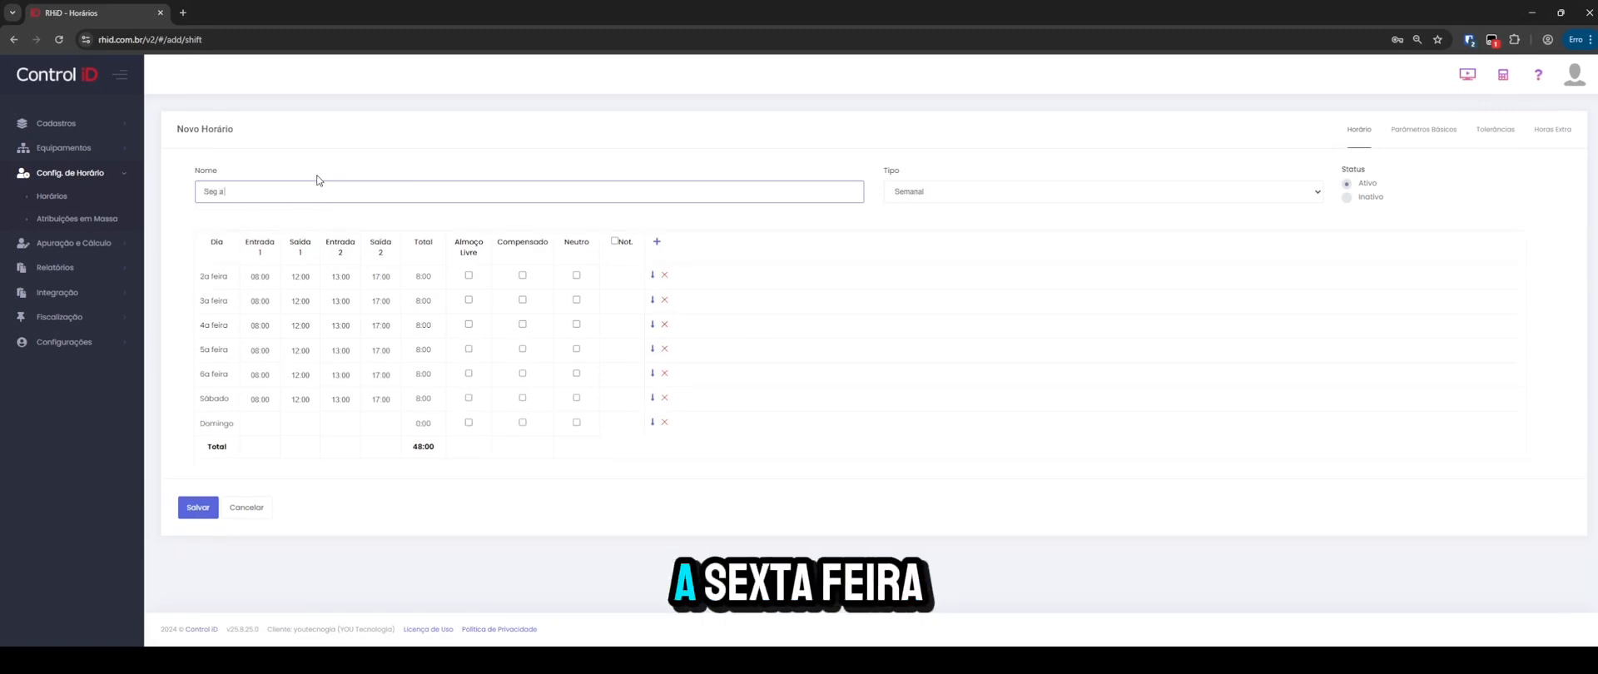
pyautogui.write(' Sex')
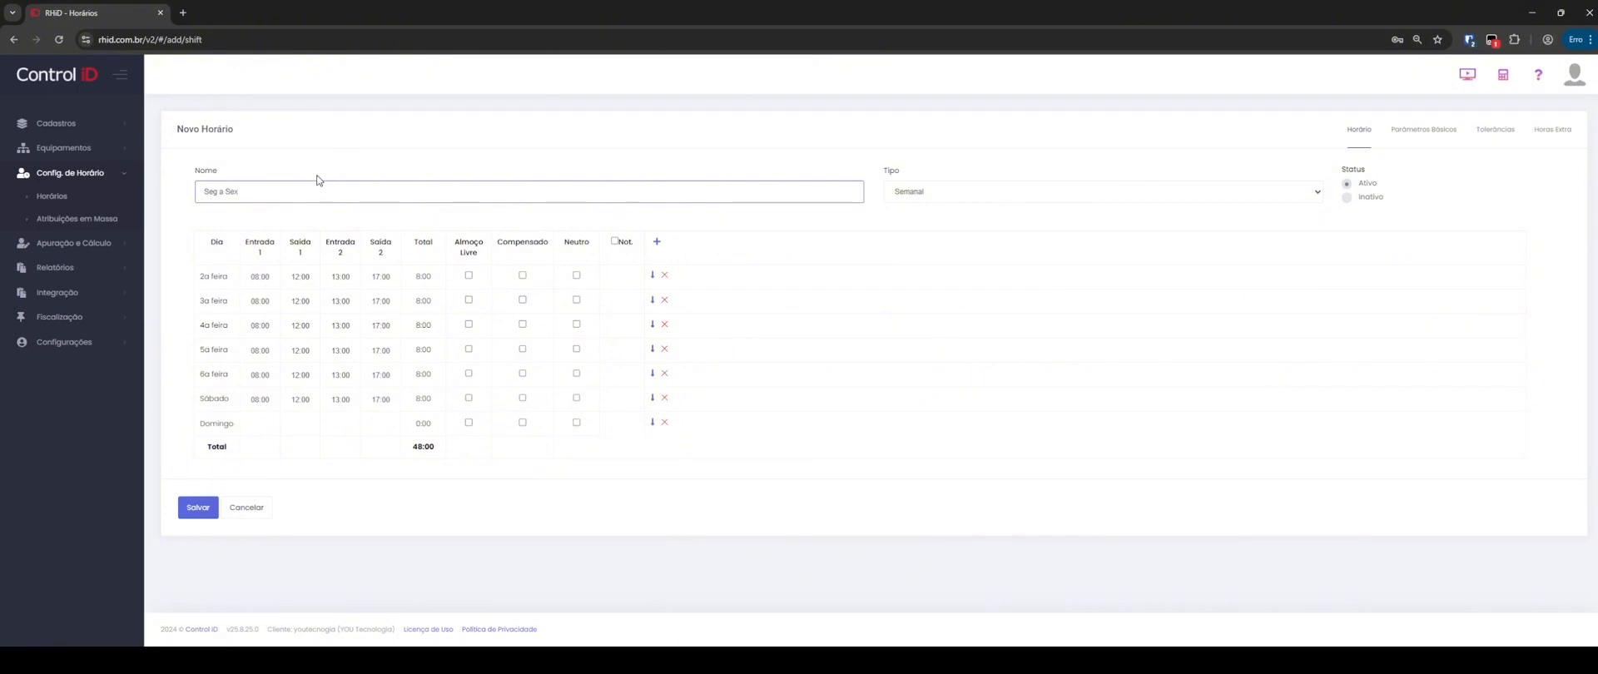
pyautogui.write(' das 08h')
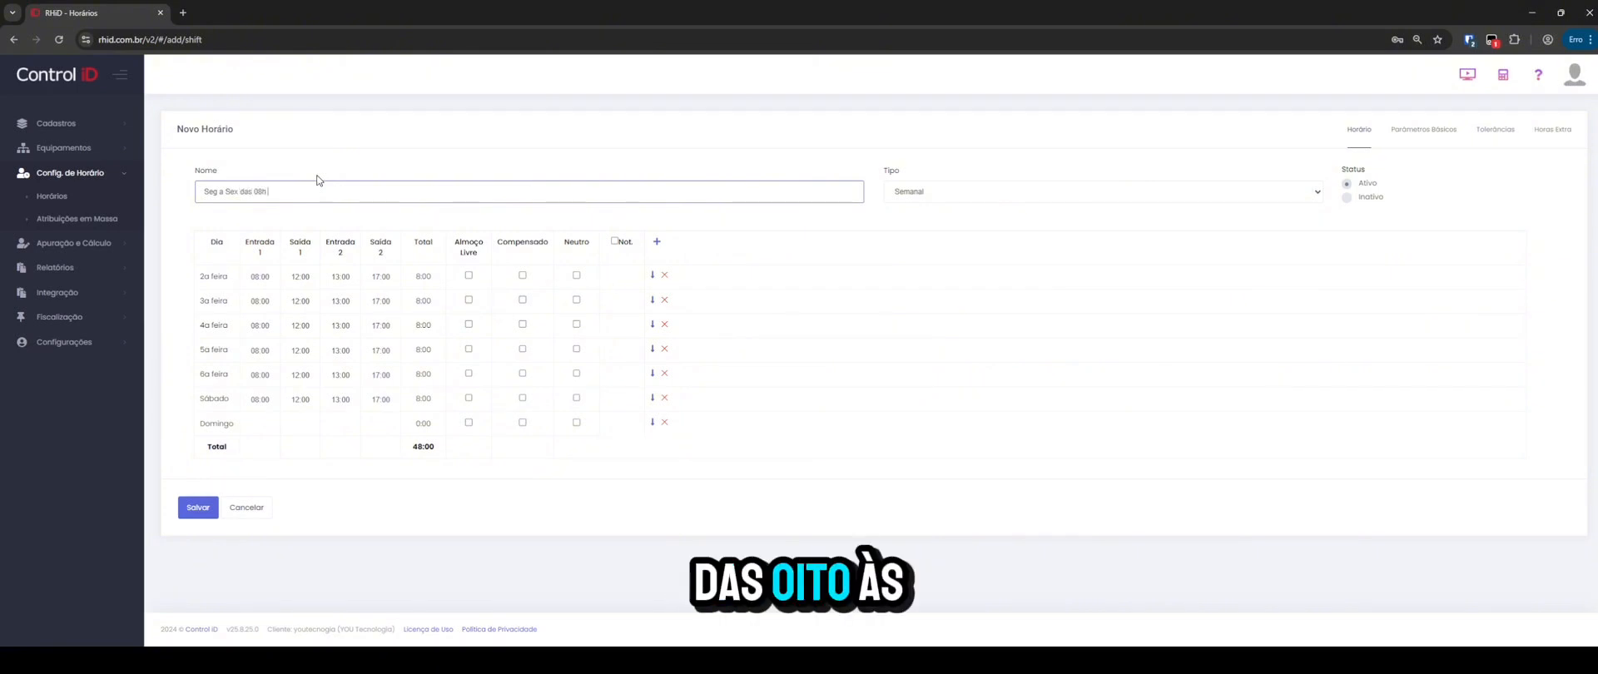
pyautogui.write(' as 18h')
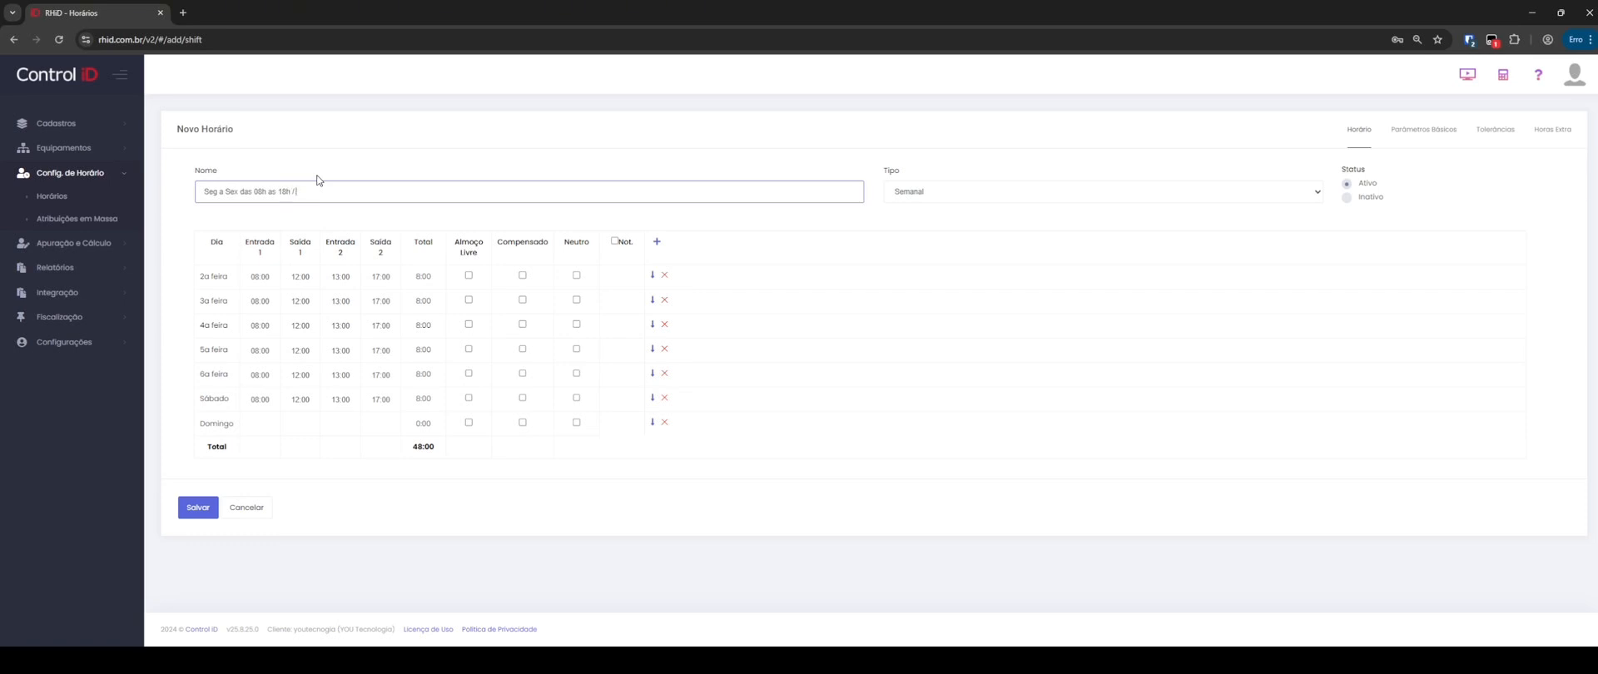
pyautogui.write(' / Sab e D')
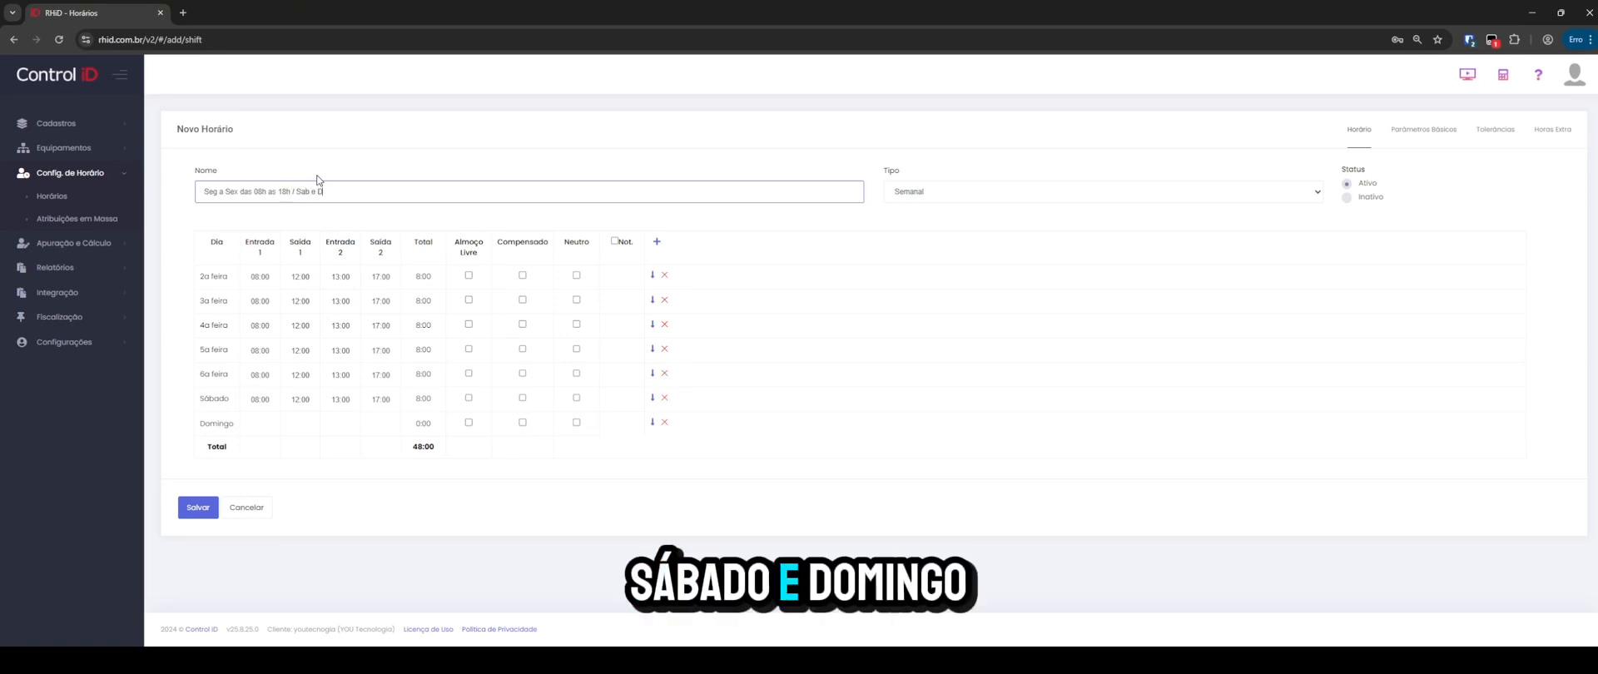
pyautogui.write('om S')
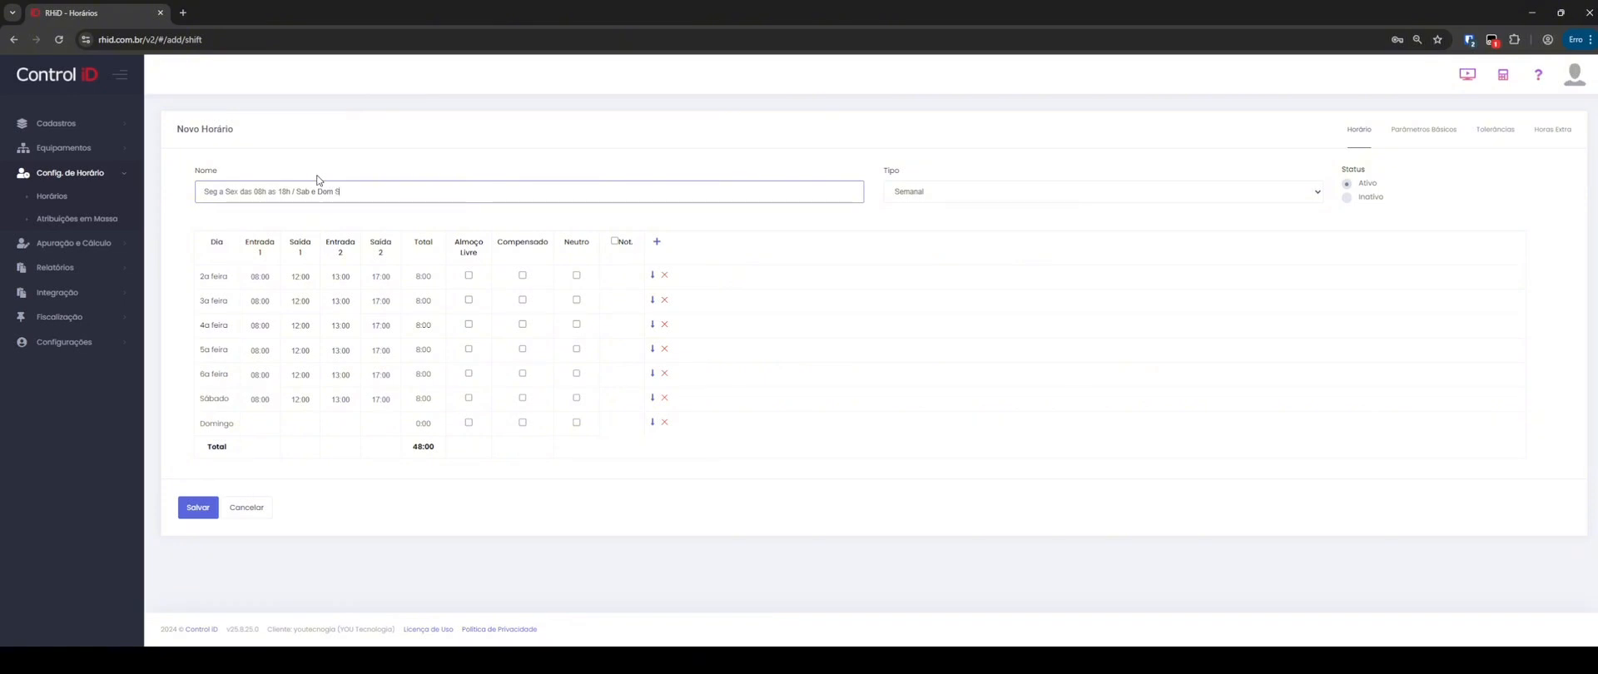
pyautogui.press('BackSpace')
pyautogui.write('Folga')
pyautogui.click(322, 175)
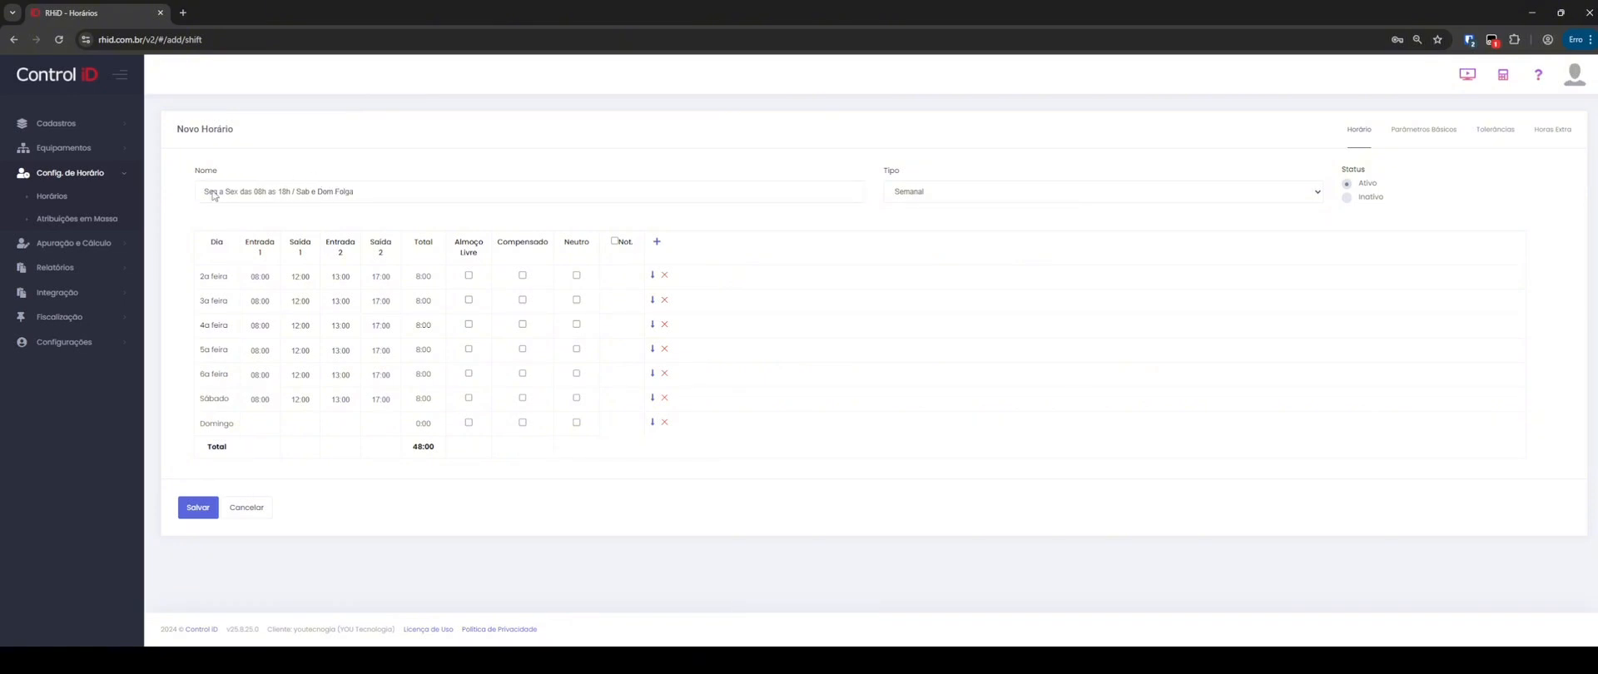
pyautogui.tripleClick(401, 197)
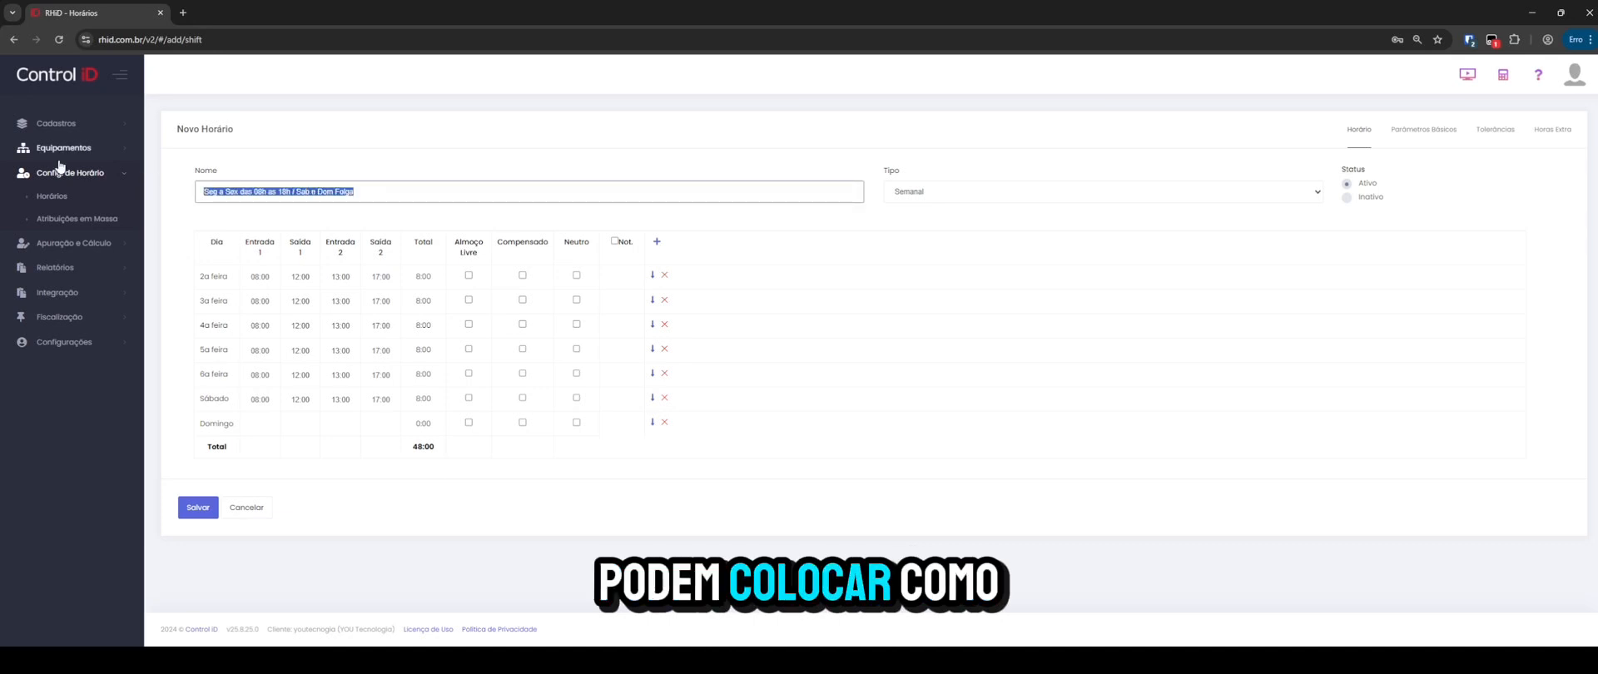
pyautogui.click(369, 192)
pyautogui.moveTo(203, 191); pyautogui.dragTo(370, 221)
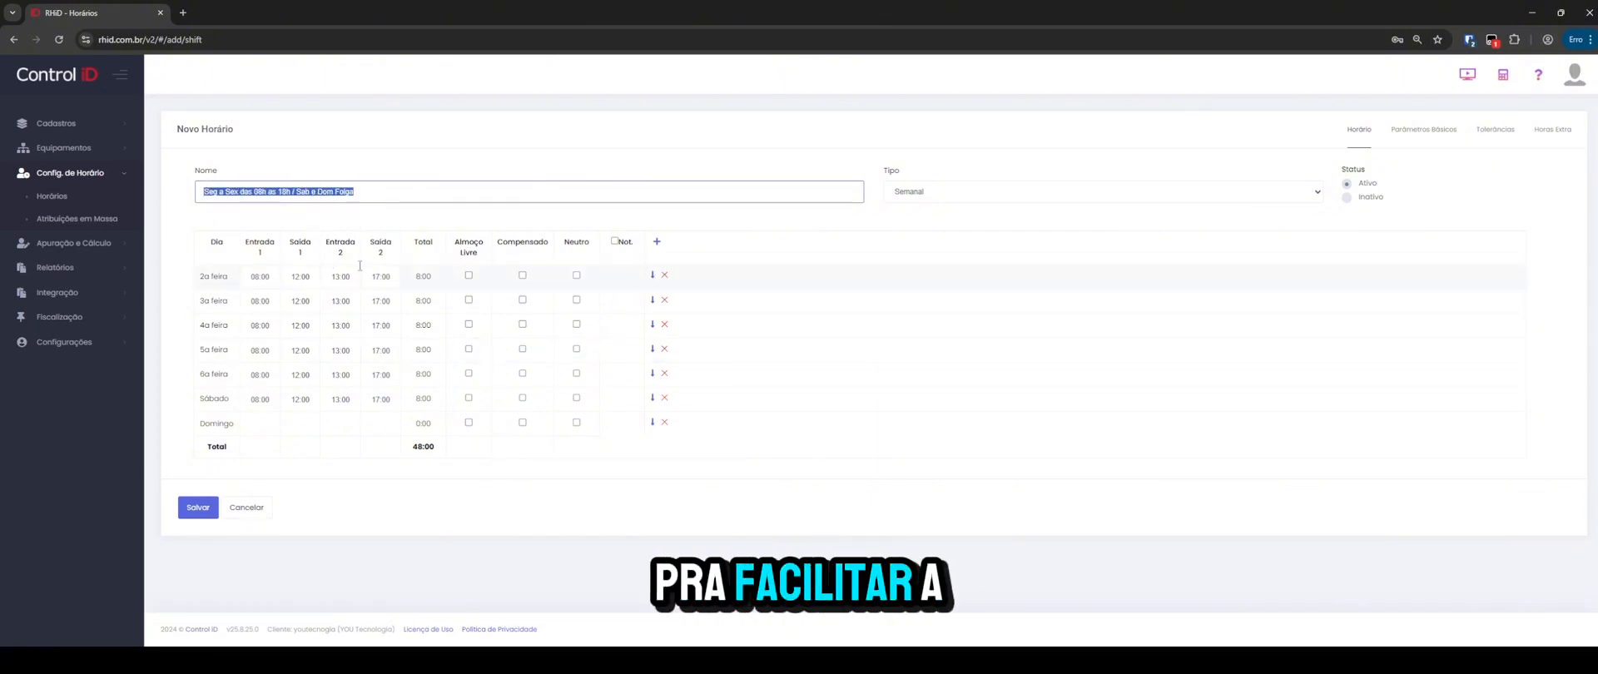
pyautogui.moveTo(366, 193)
pyautogui.mouseDown()
pyautogui.moveTo(135, 193)
pyautogui.moveTo(386, 194)
pyautogui.mouseUp()
pyautogui.click(386, 194)
pyautogui.click(385, 194)
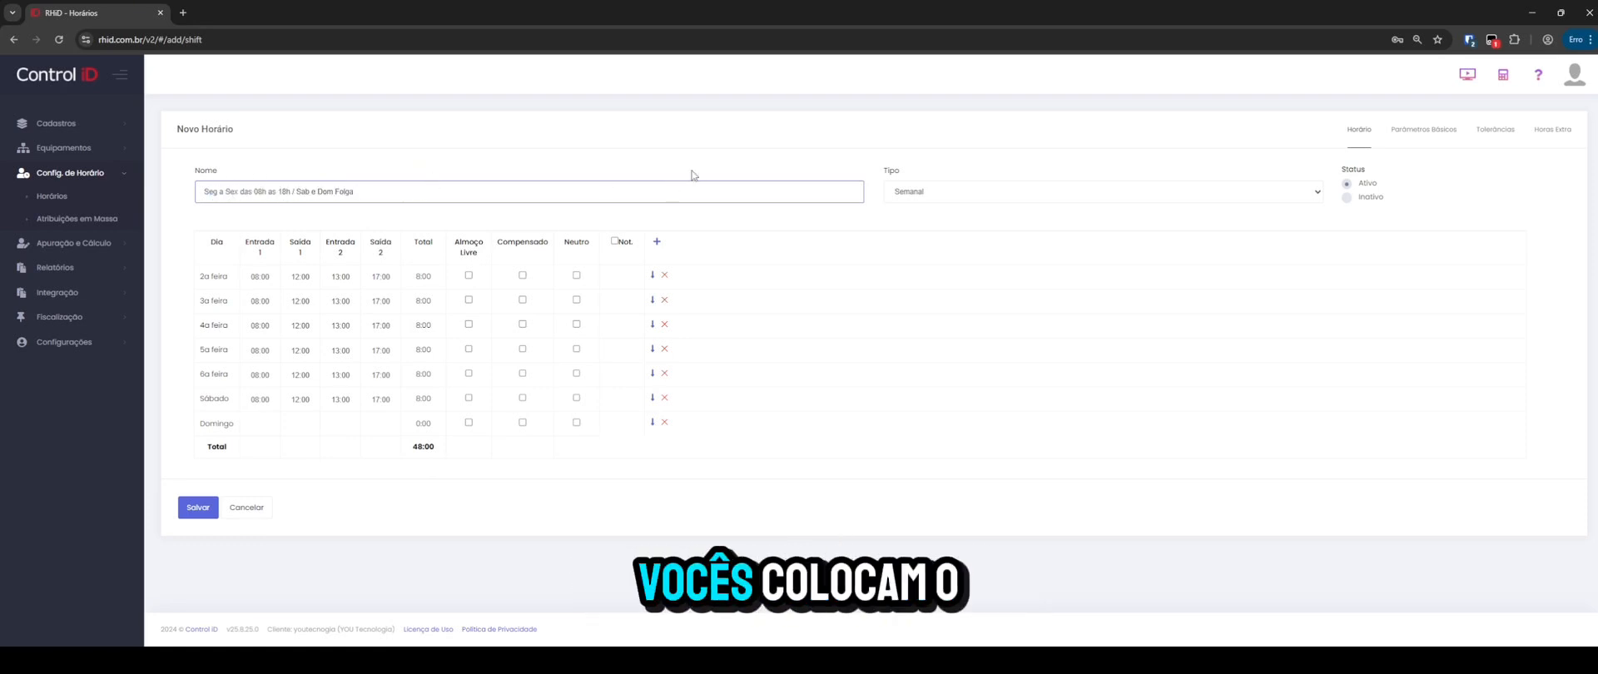
pyautogui.click(910, 192)
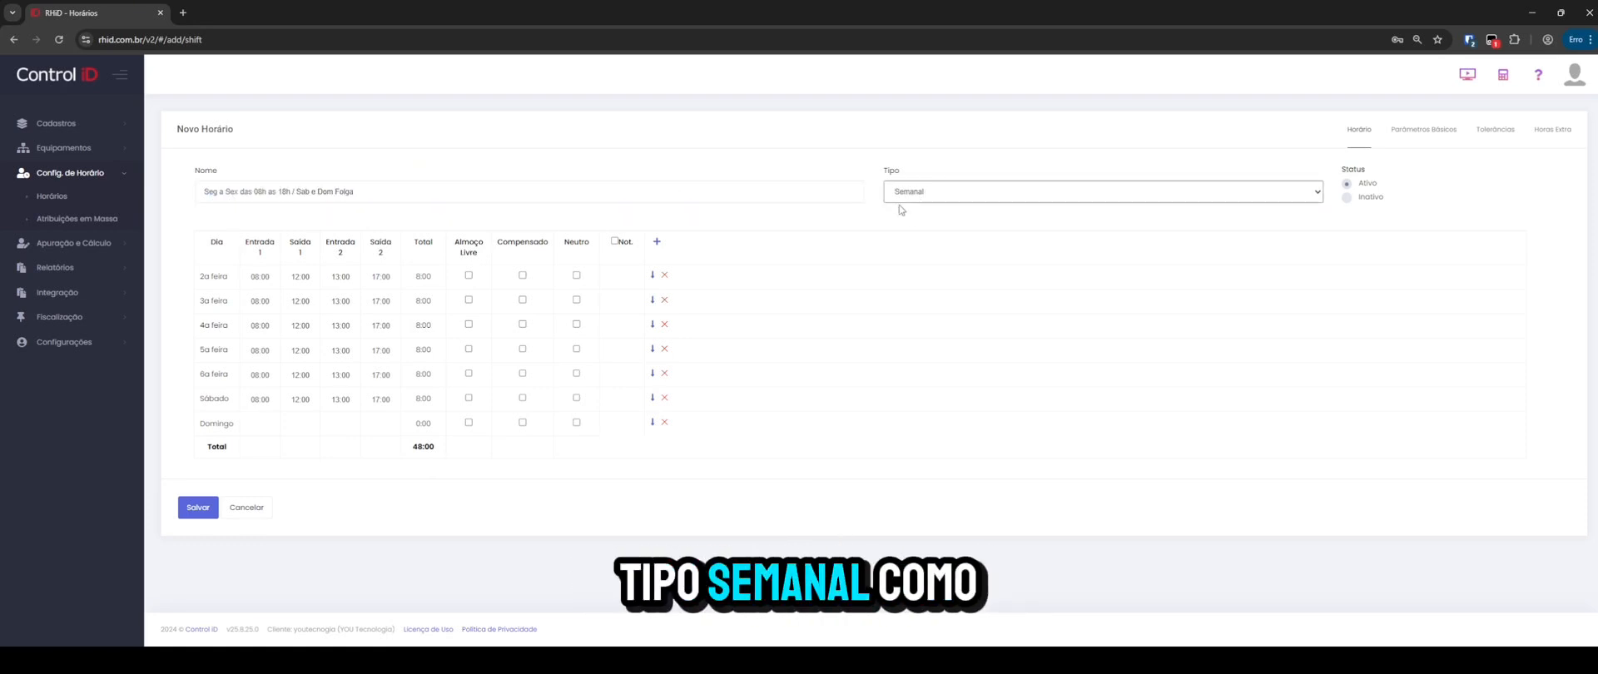
pyautogui.click(954, 160)
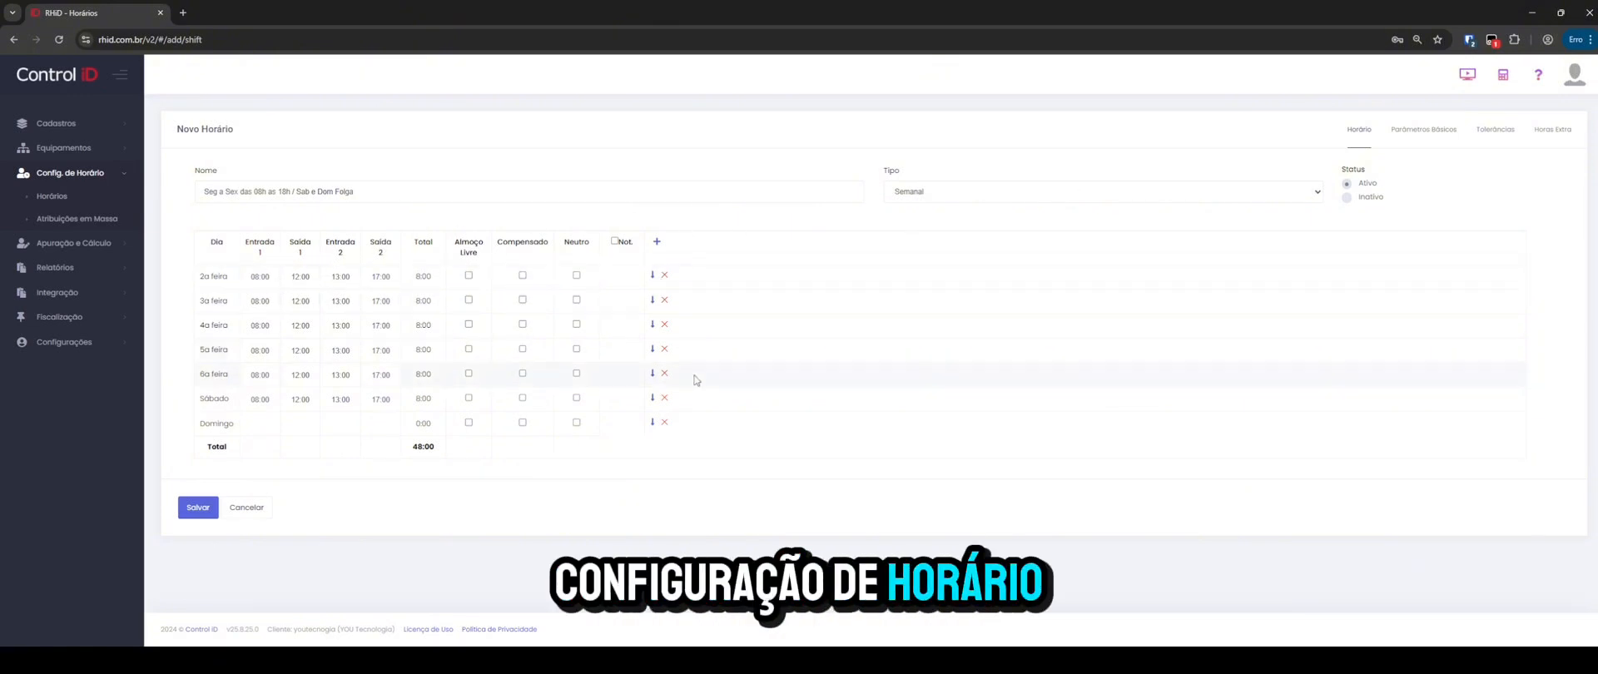
# Clear the hours from Tuesday through Saturday and copy Monday's hours to all the other days.
pyautogui.click(664, 396)
pyautogui.click(665, 373)
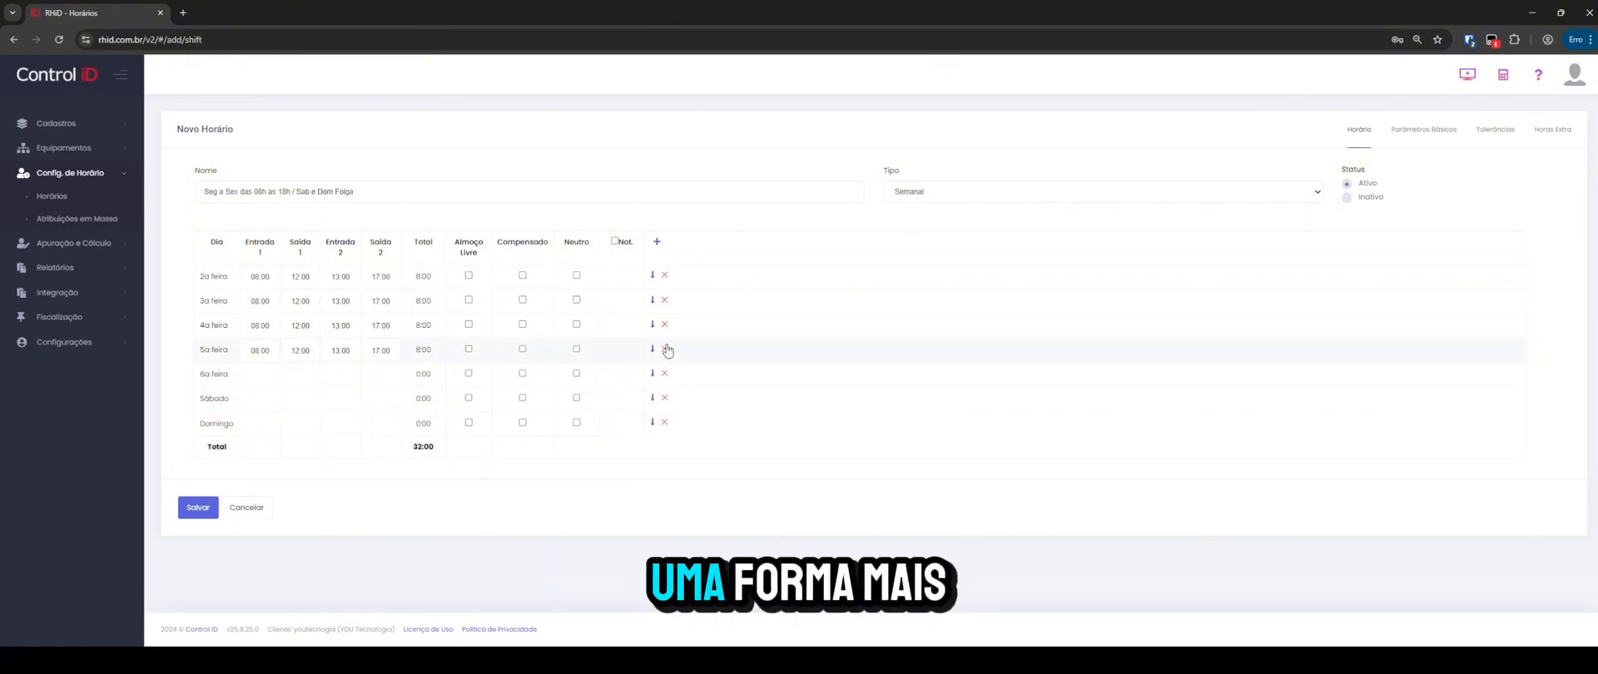
pyautogui.click(664, 301)
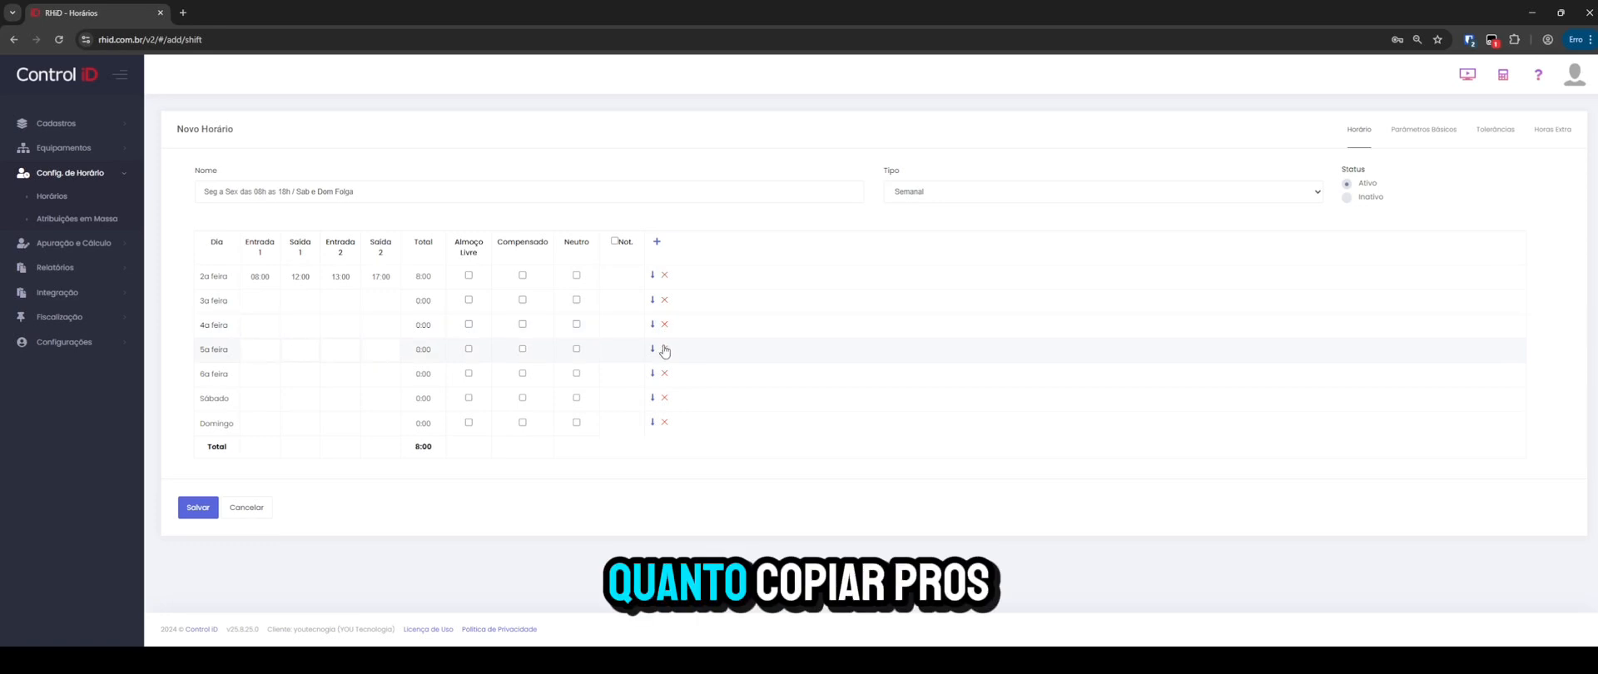
pyautogui.click(653, 276)
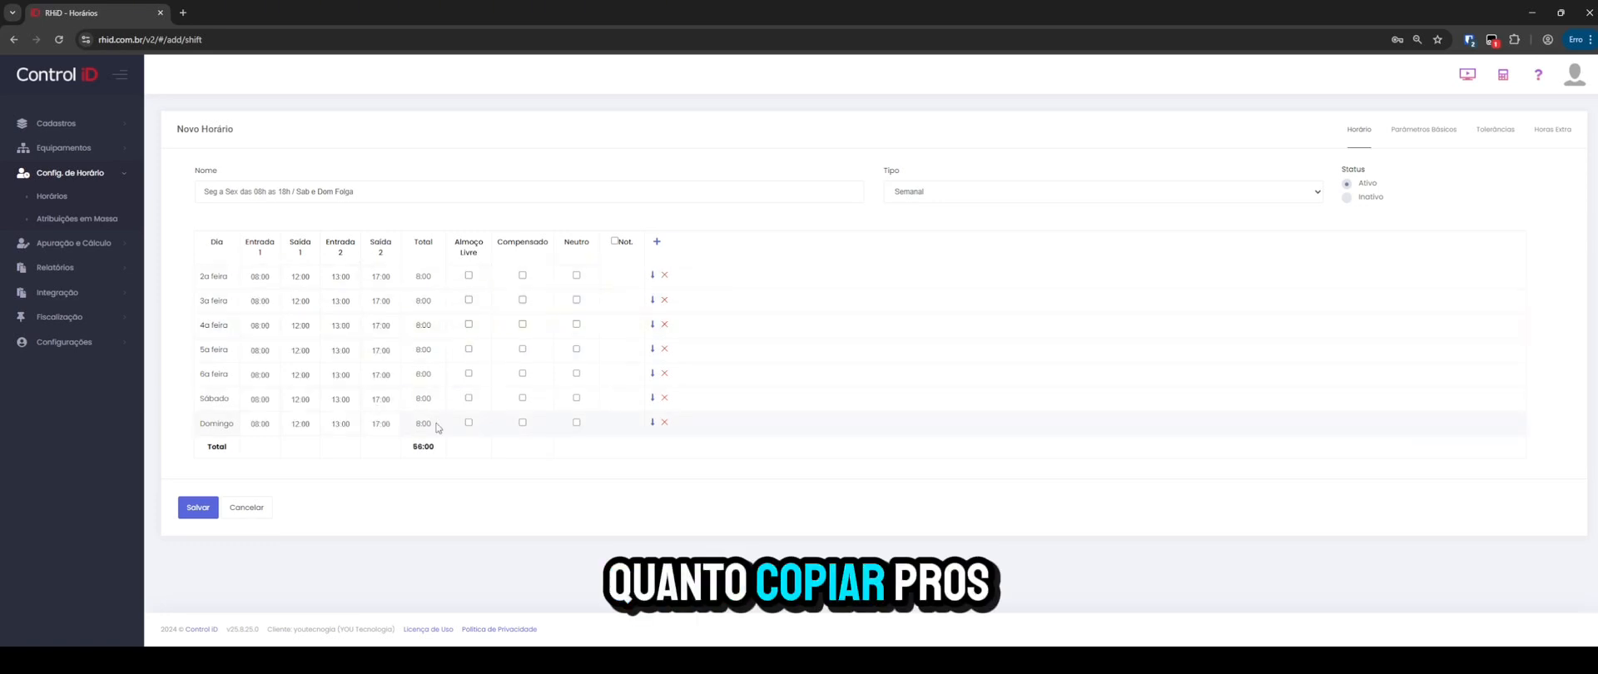
# Clear the hours of Sunday, Saturday and Friday in the new schedule.
pyautogui.click(665, 423)
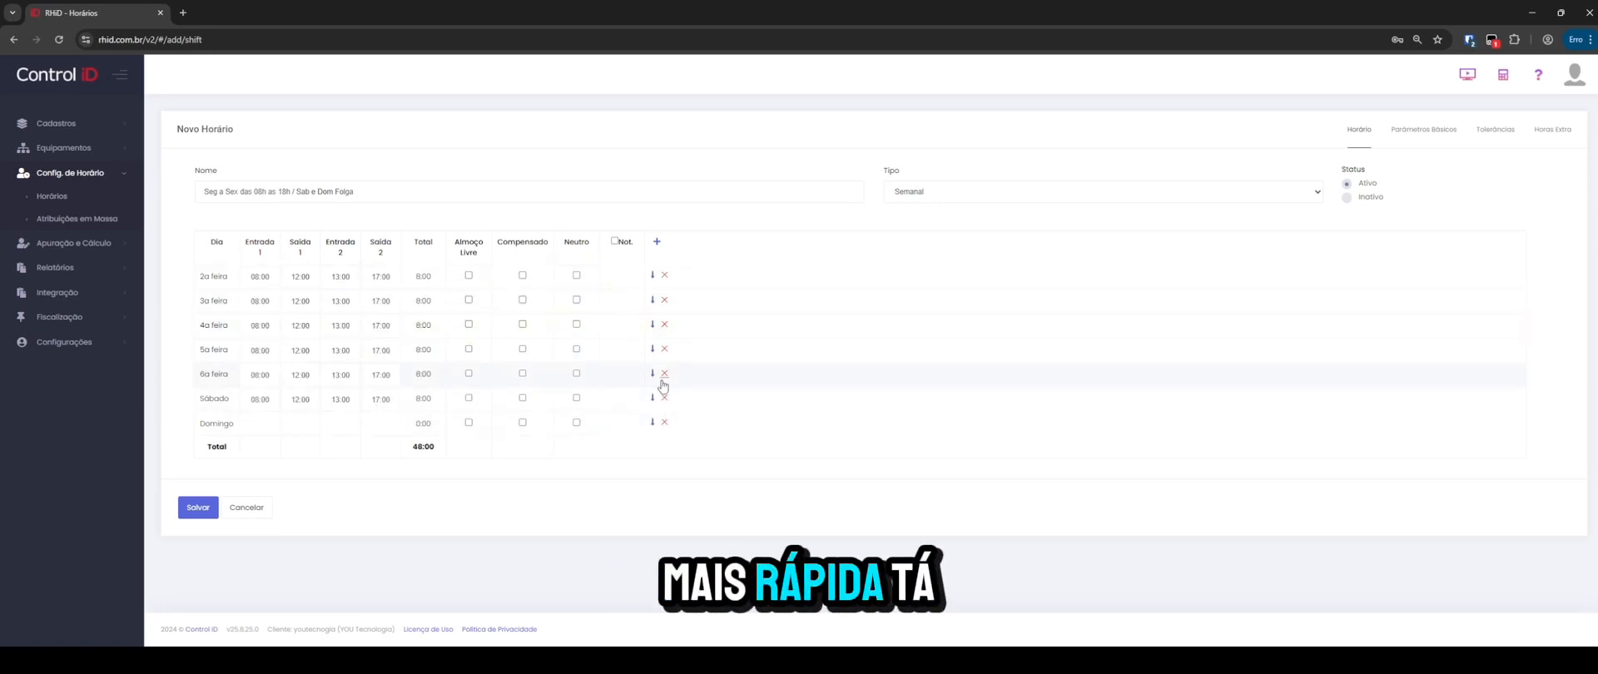
pyautogui.click(664, 398)
pyautogui.click(664, 374)
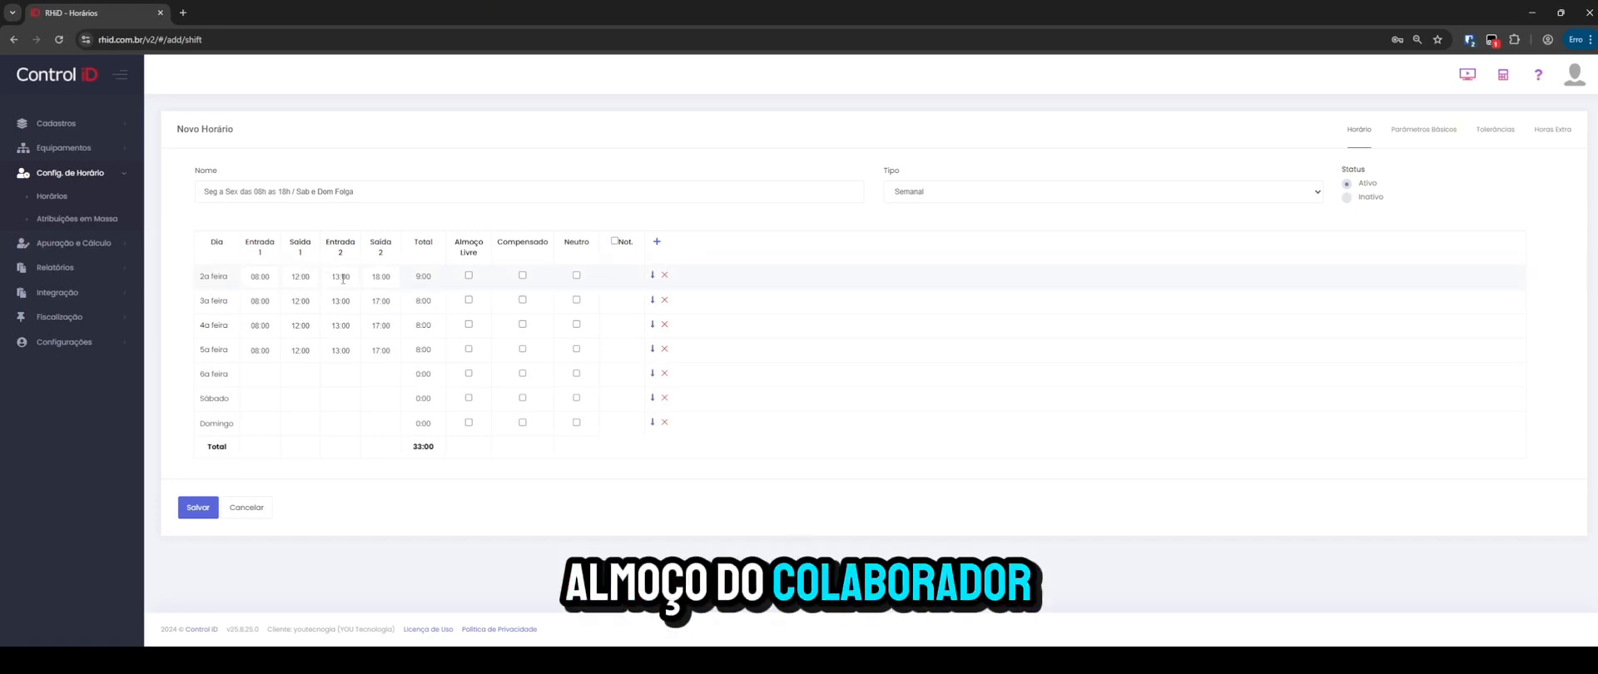
# Copy Monday's hours, 08:00 to 12:00 and 13:00 to 18:00, to the other days and clear Sunday and Saturday.
pyautogui.click(653, 277)
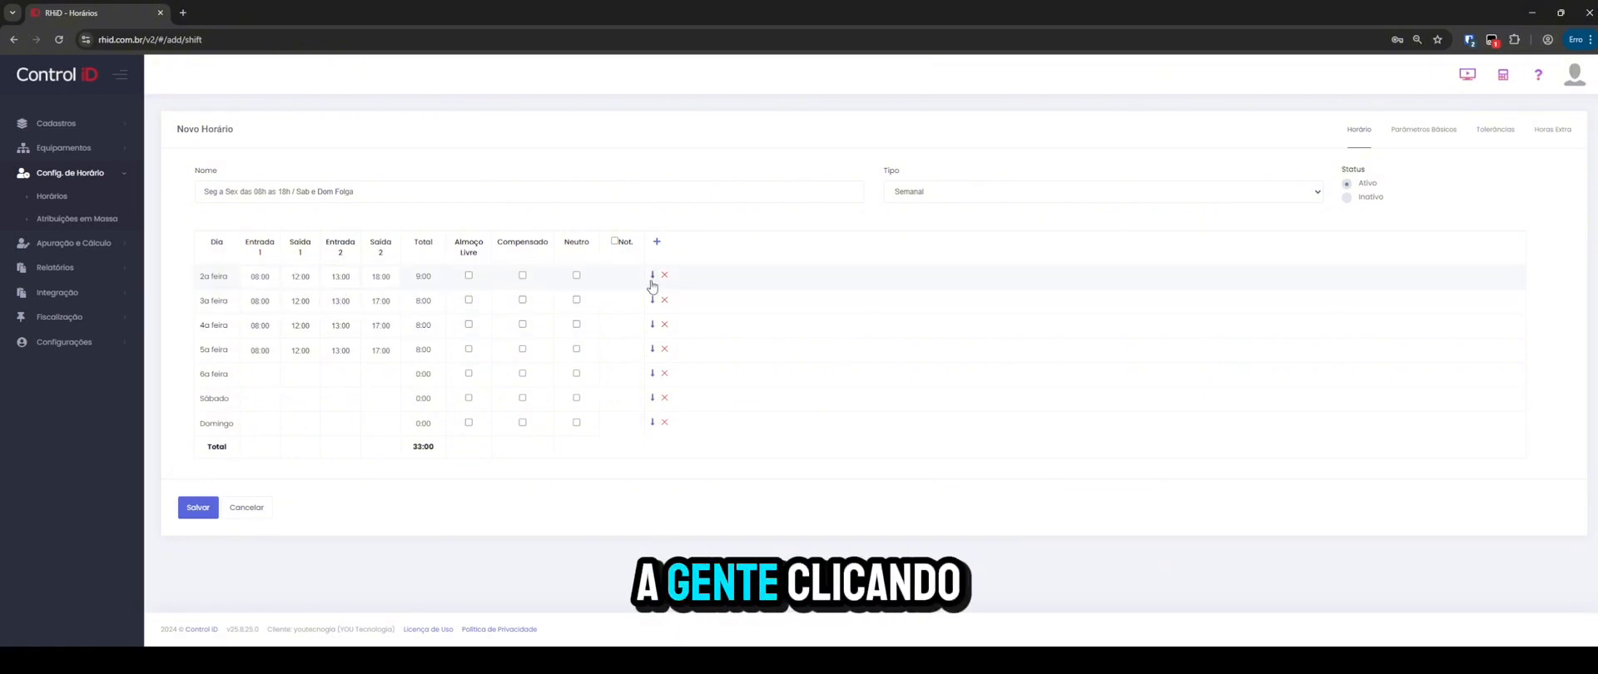
pyautogui.click(665, 423)
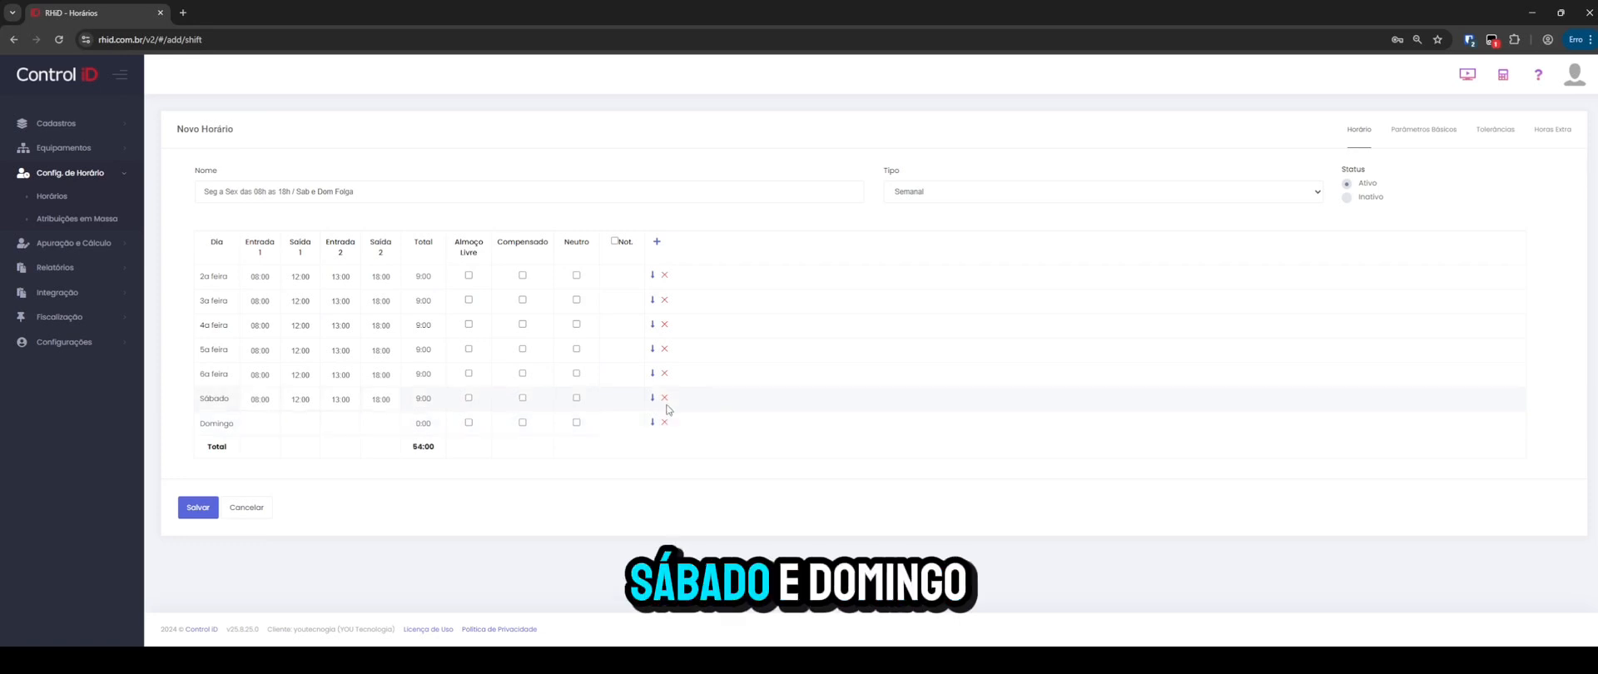
pyautogui.click(665, 399)
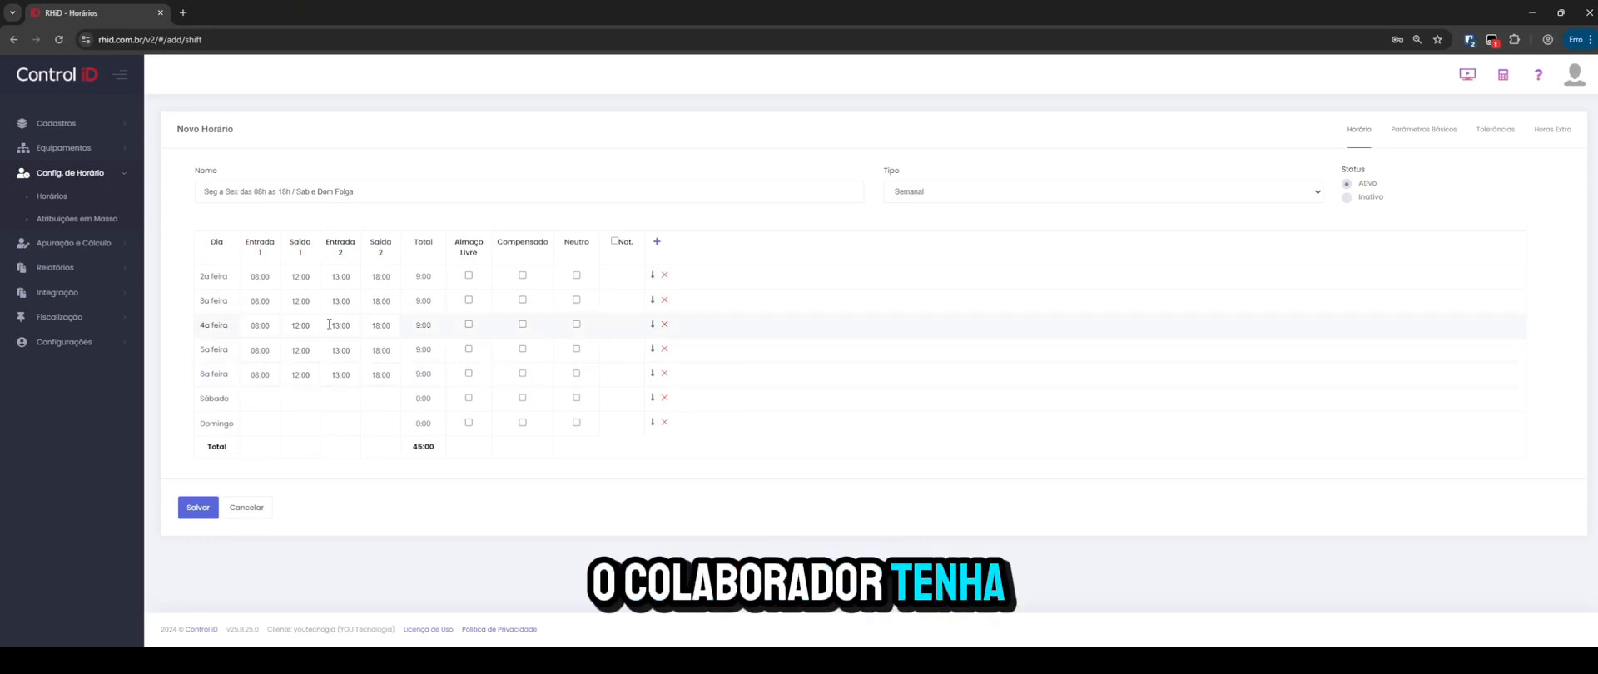
# Enable the free lunch option (Almoço Livre) for Monday in the new schedule.
pyautogui.click(340, 277)
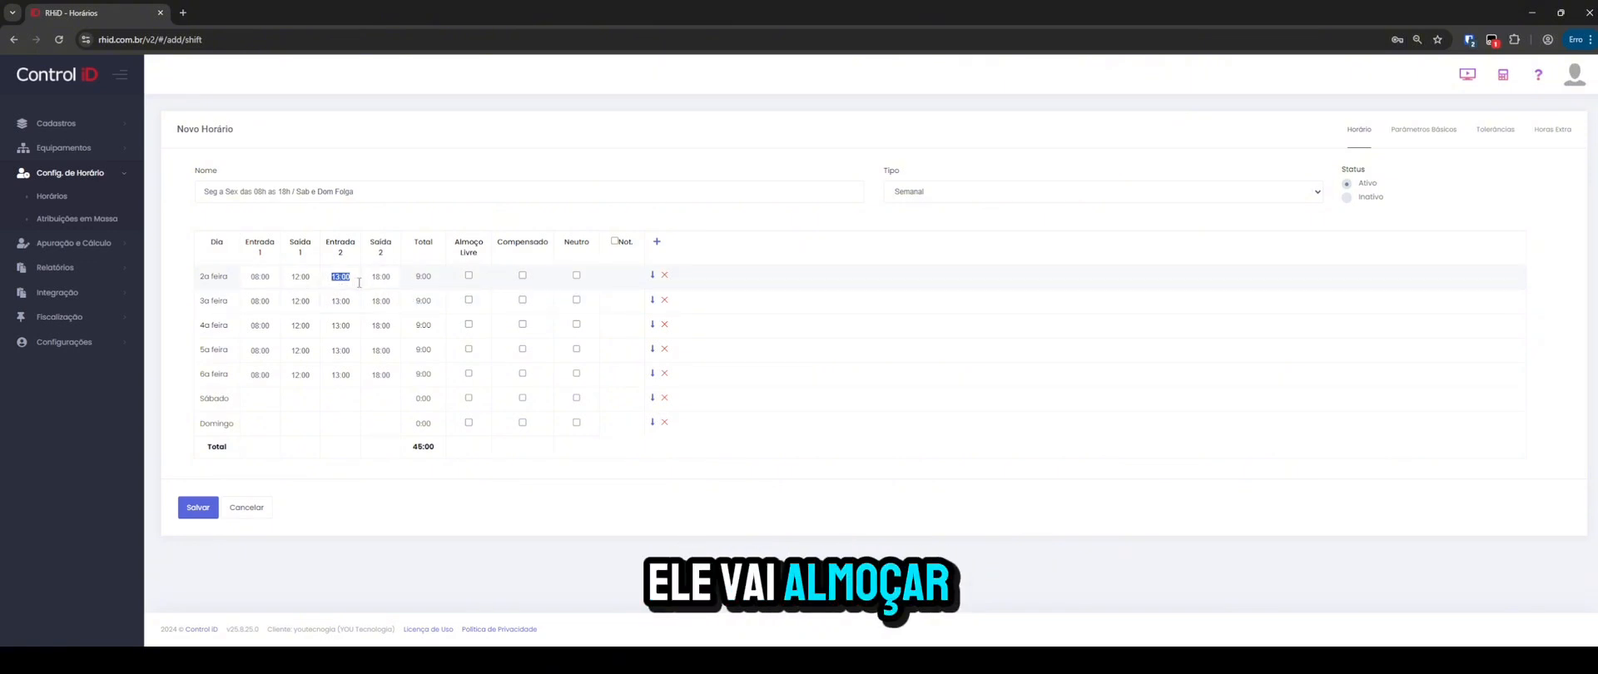
pyautogui.moveTo(469, 254)
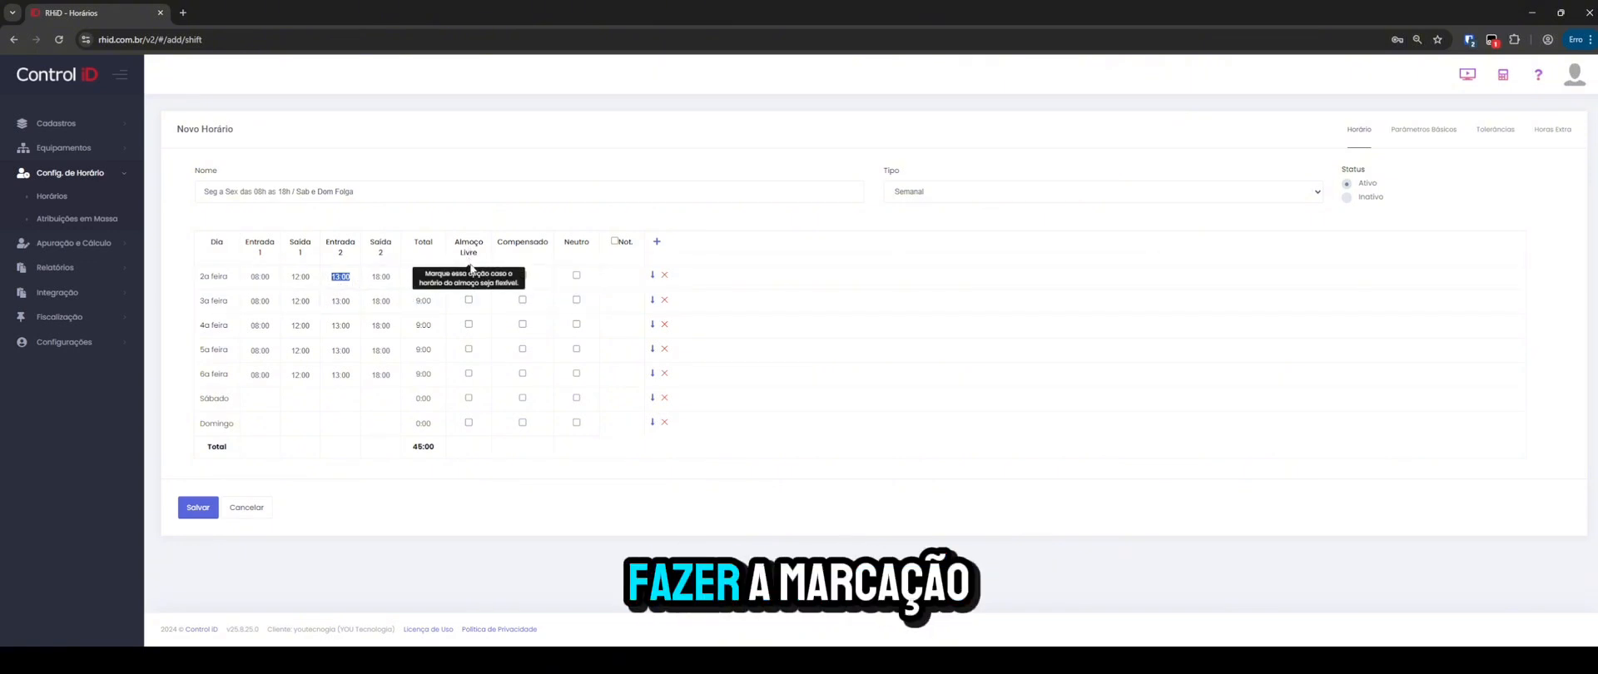
pyautogui.click(469, 276)
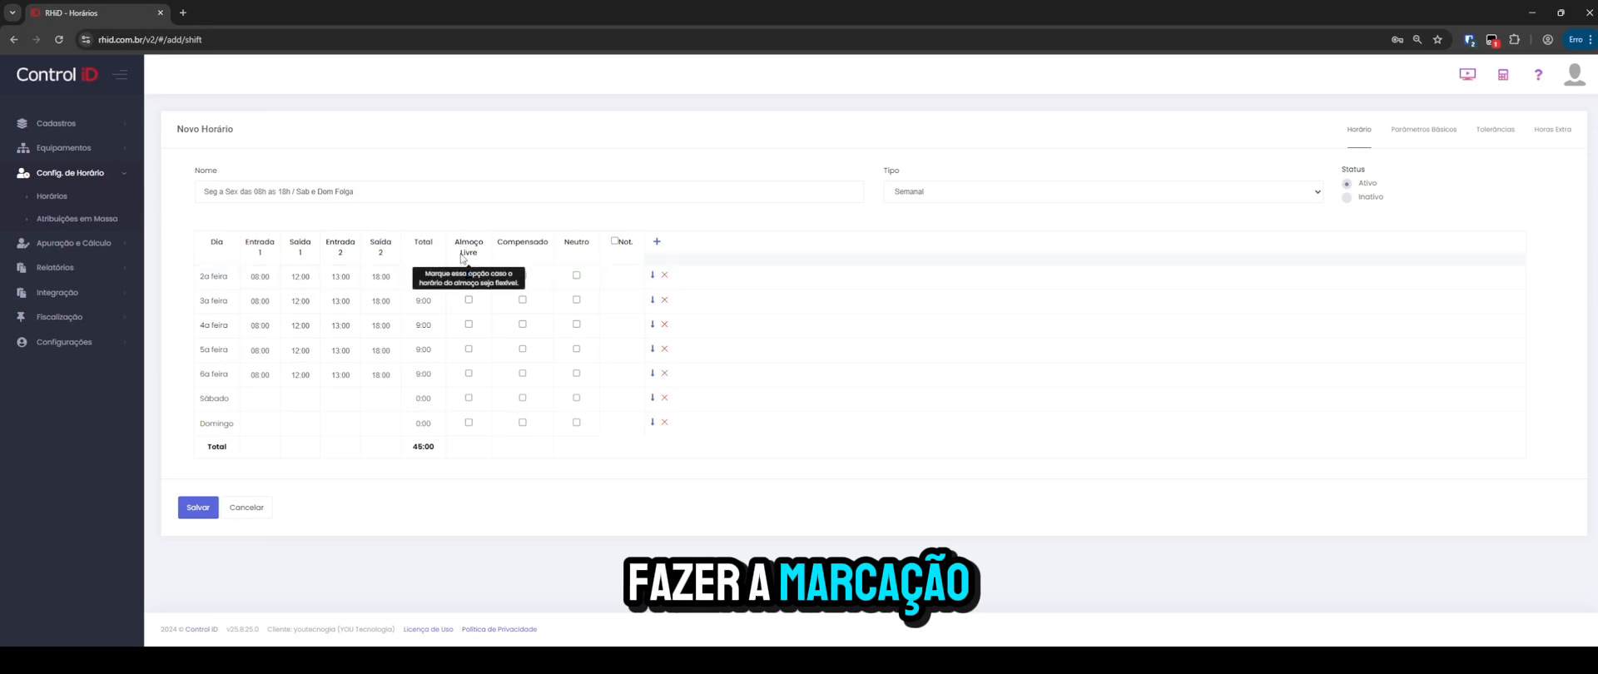
pyautogui.moveTo(487, 259)
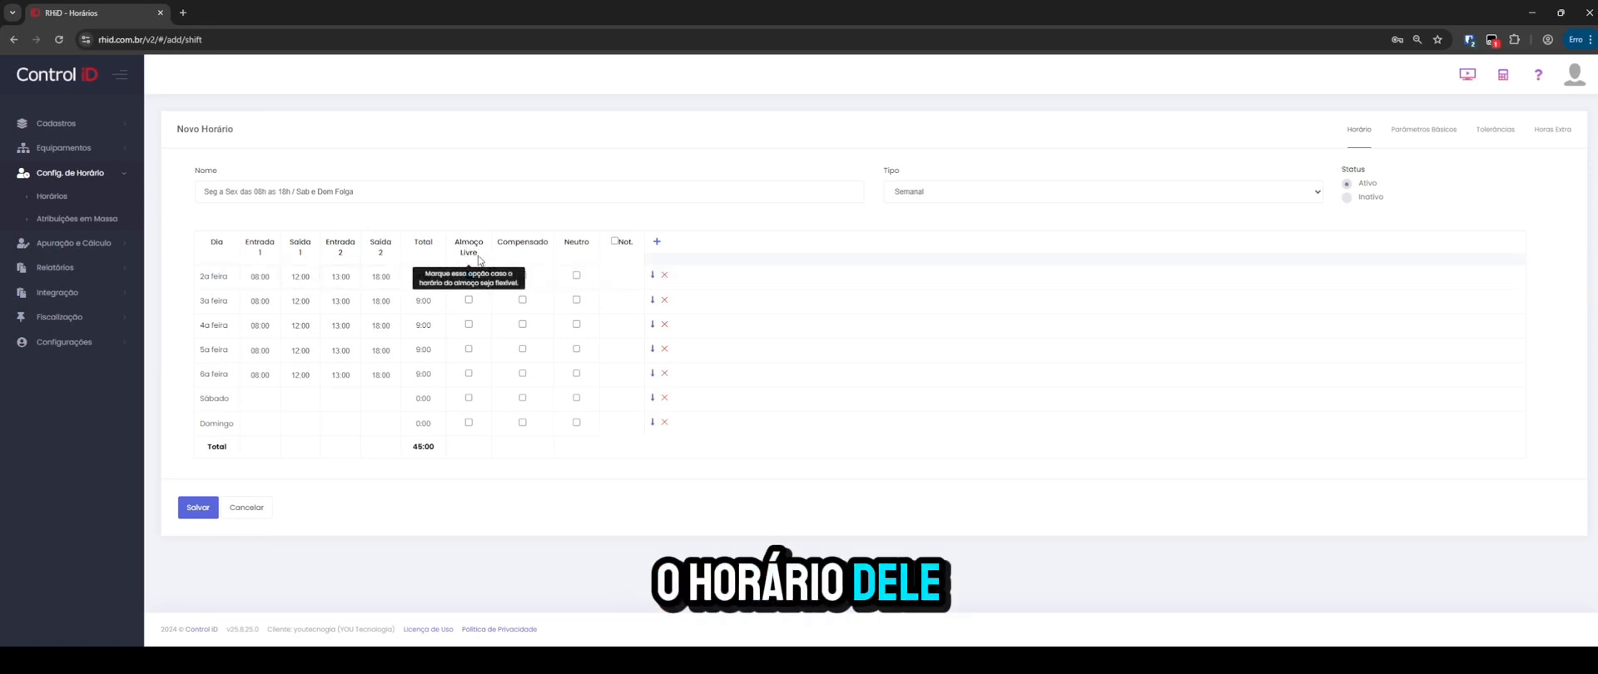
pyautogui.click(468, 275)
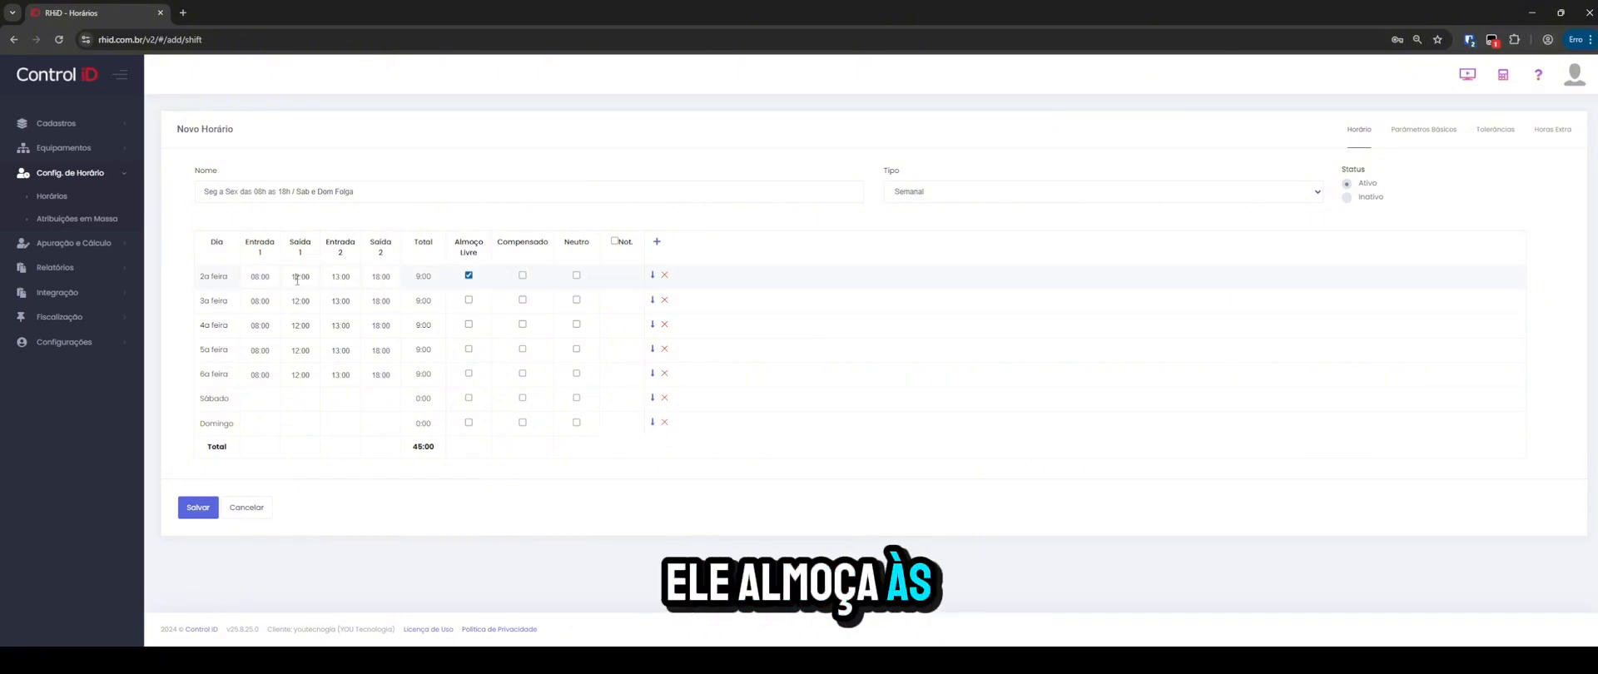
# Enable Almoço Livre for Tuesday through Friday as well.
pyautogui.doubleClick(304, 279)
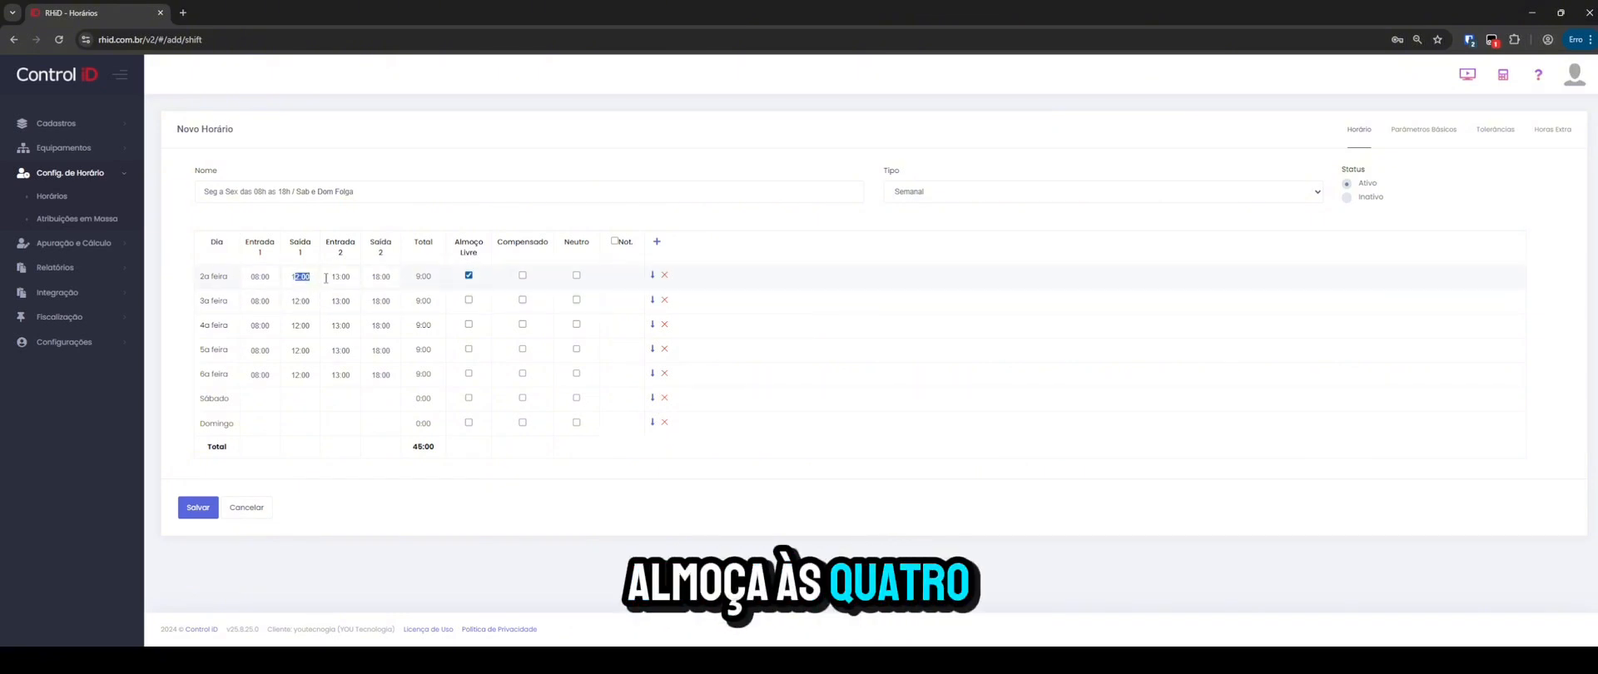
pyautogui.click(356, 276)
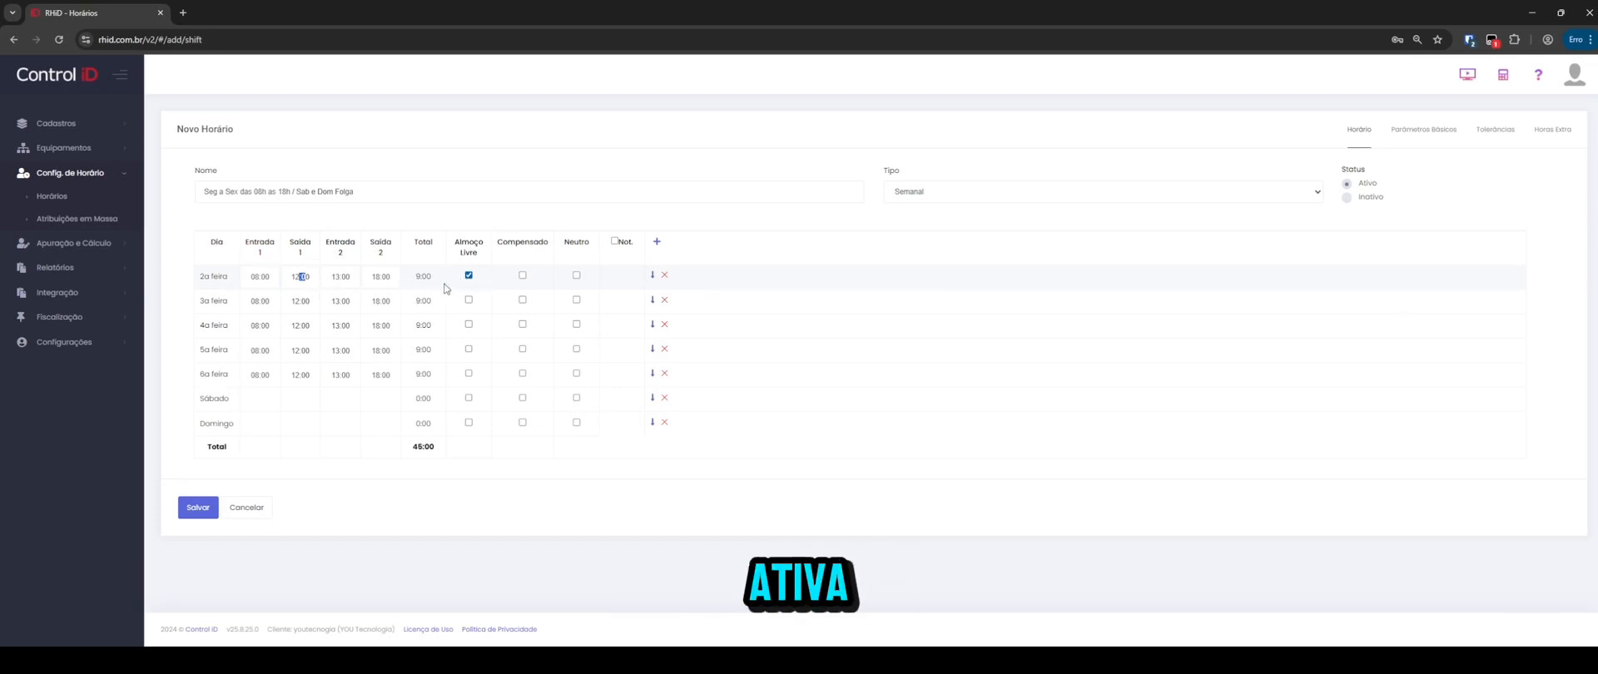
pyautogui.click(306, 283)
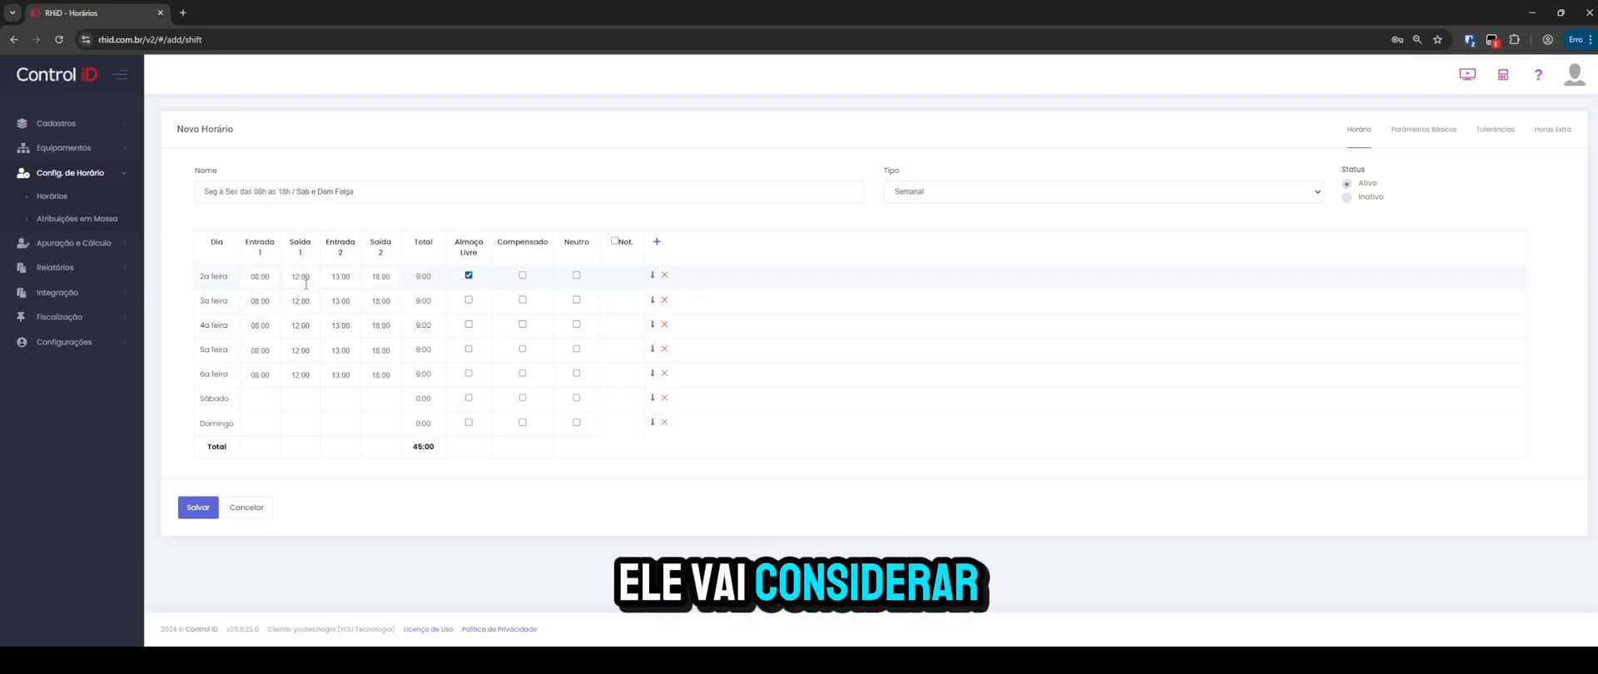
pyautogui.moveTo(290, 277); pyautogui.dragTo(318, 272)
pyautogui.press('Tab')
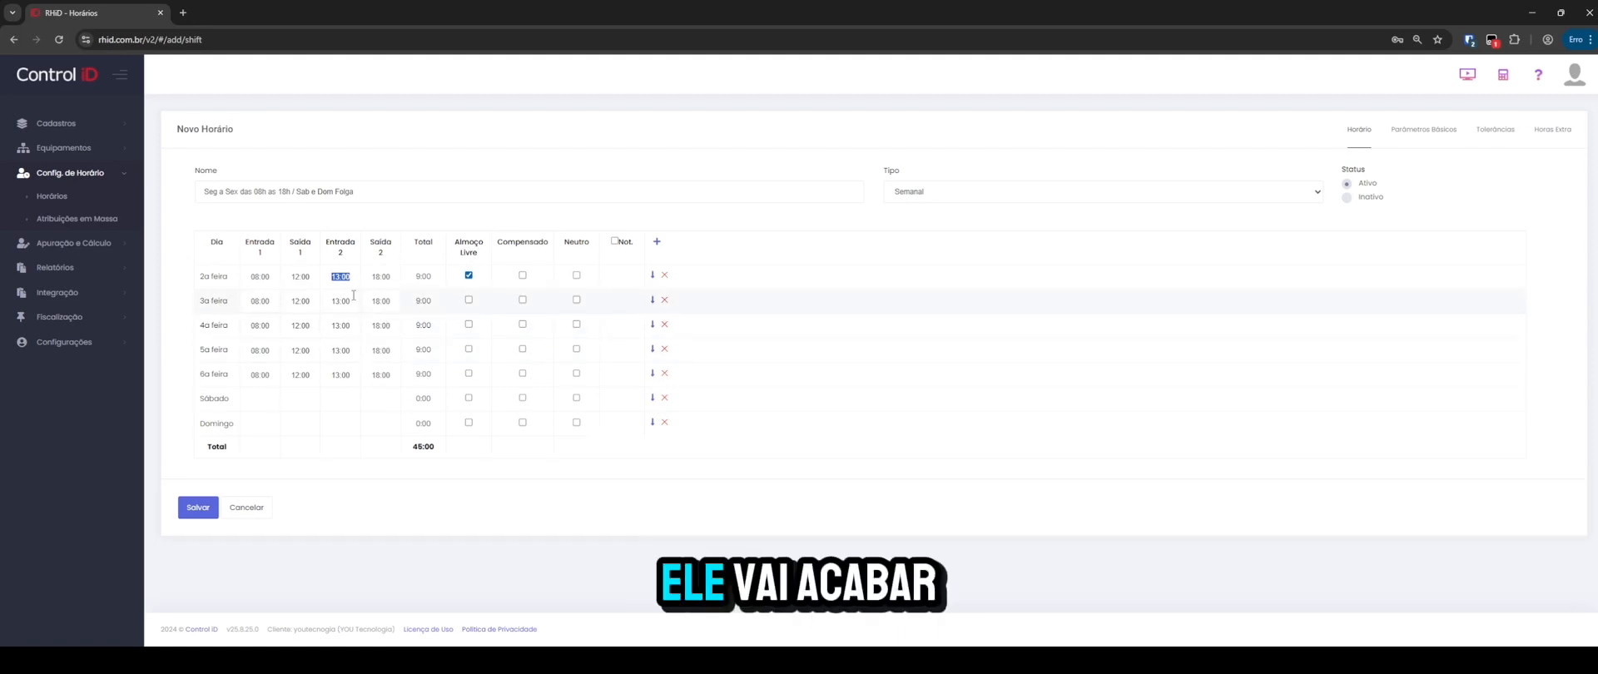
pyautogui.moveTo(296, 276); pyautogui.dragTo(336, 308)
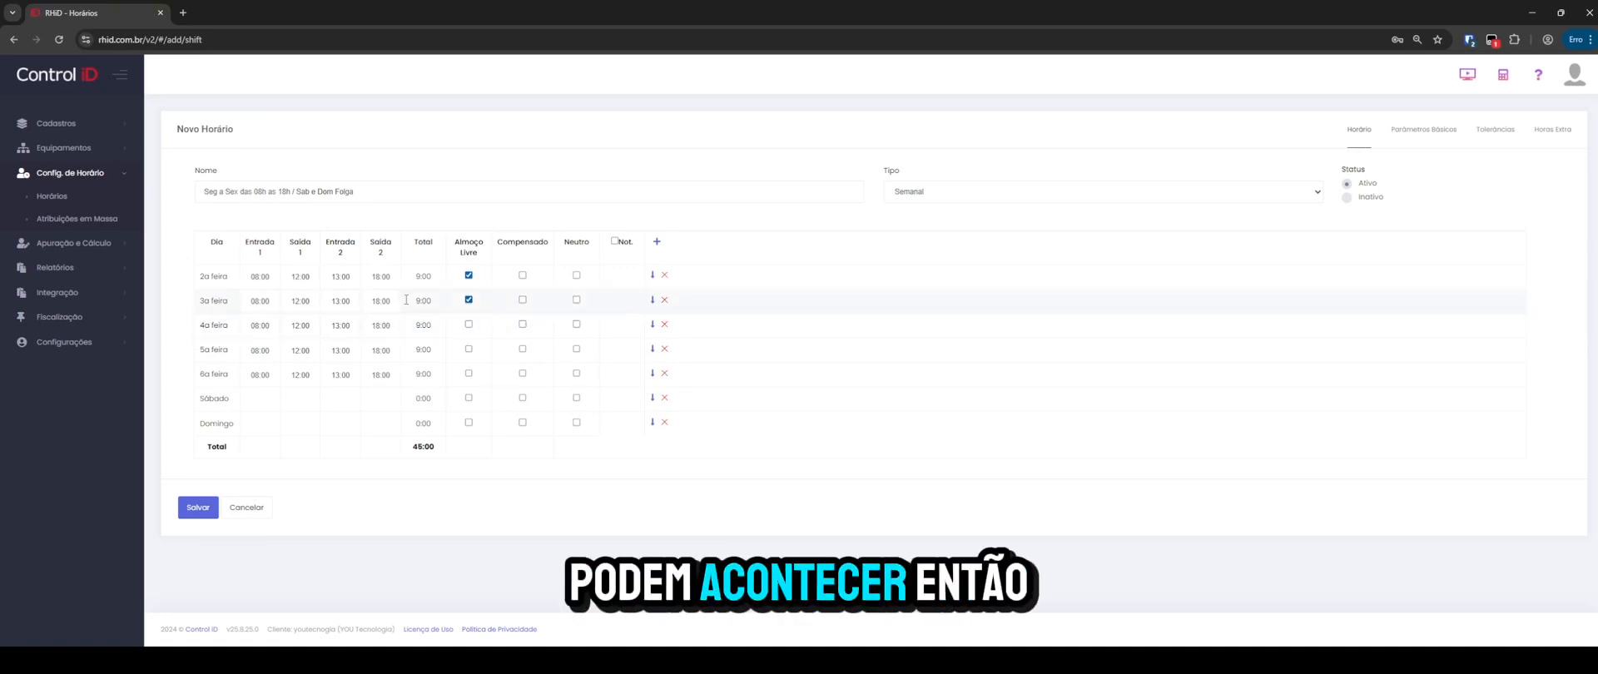
pyautogui.click(469, 324)
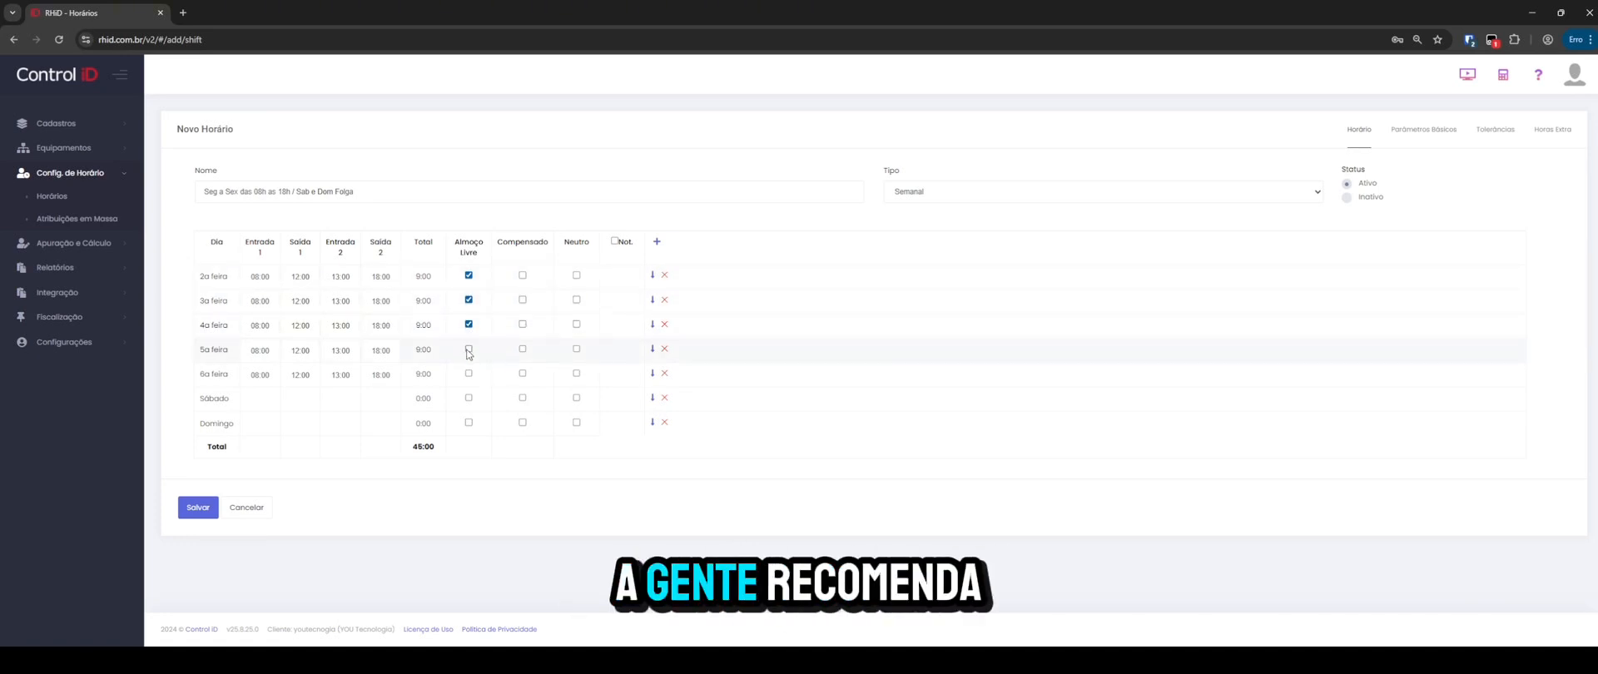
pyautogui.click(468, 350)
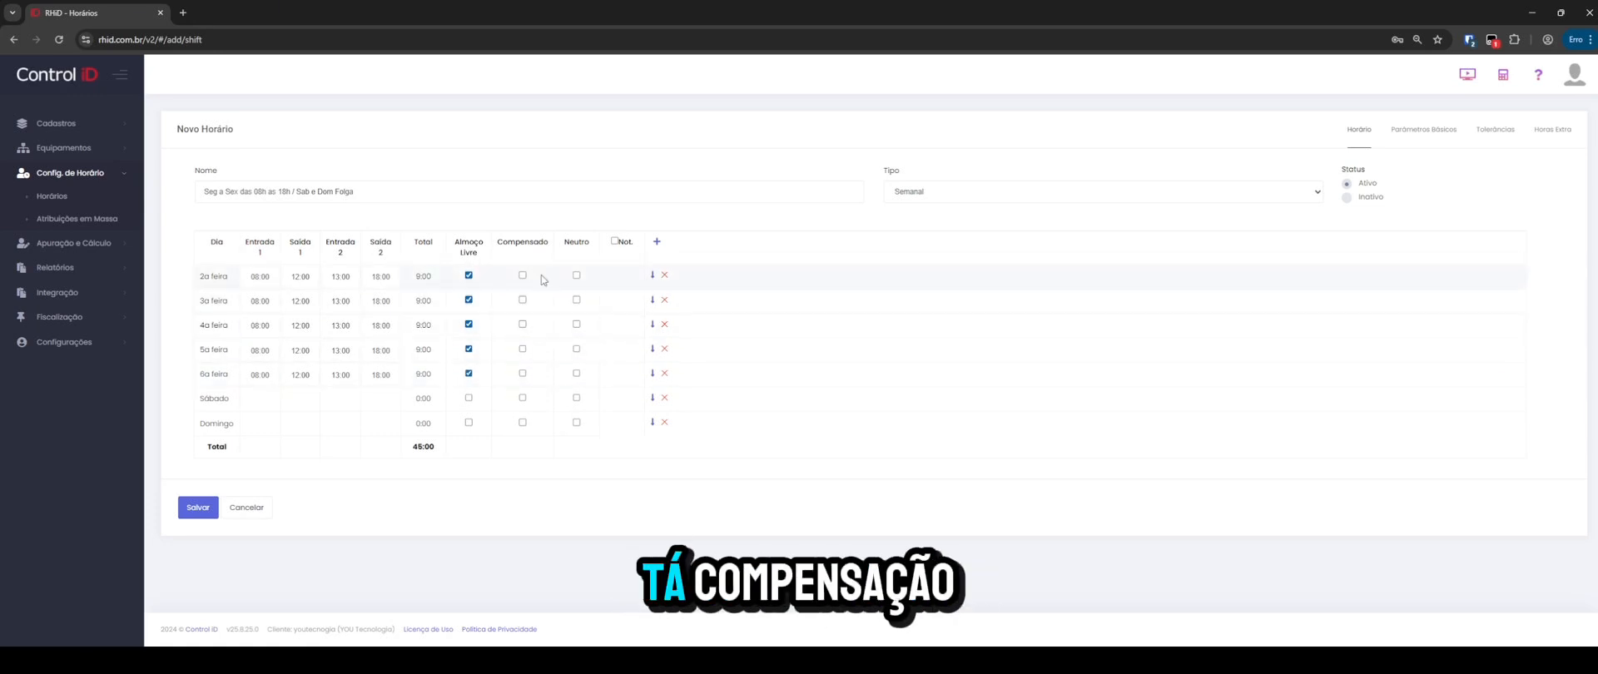
# Examine the Compensado option together with Monday's entry time, exit time and daily total.
pyautogui.moveTo(509, 243)
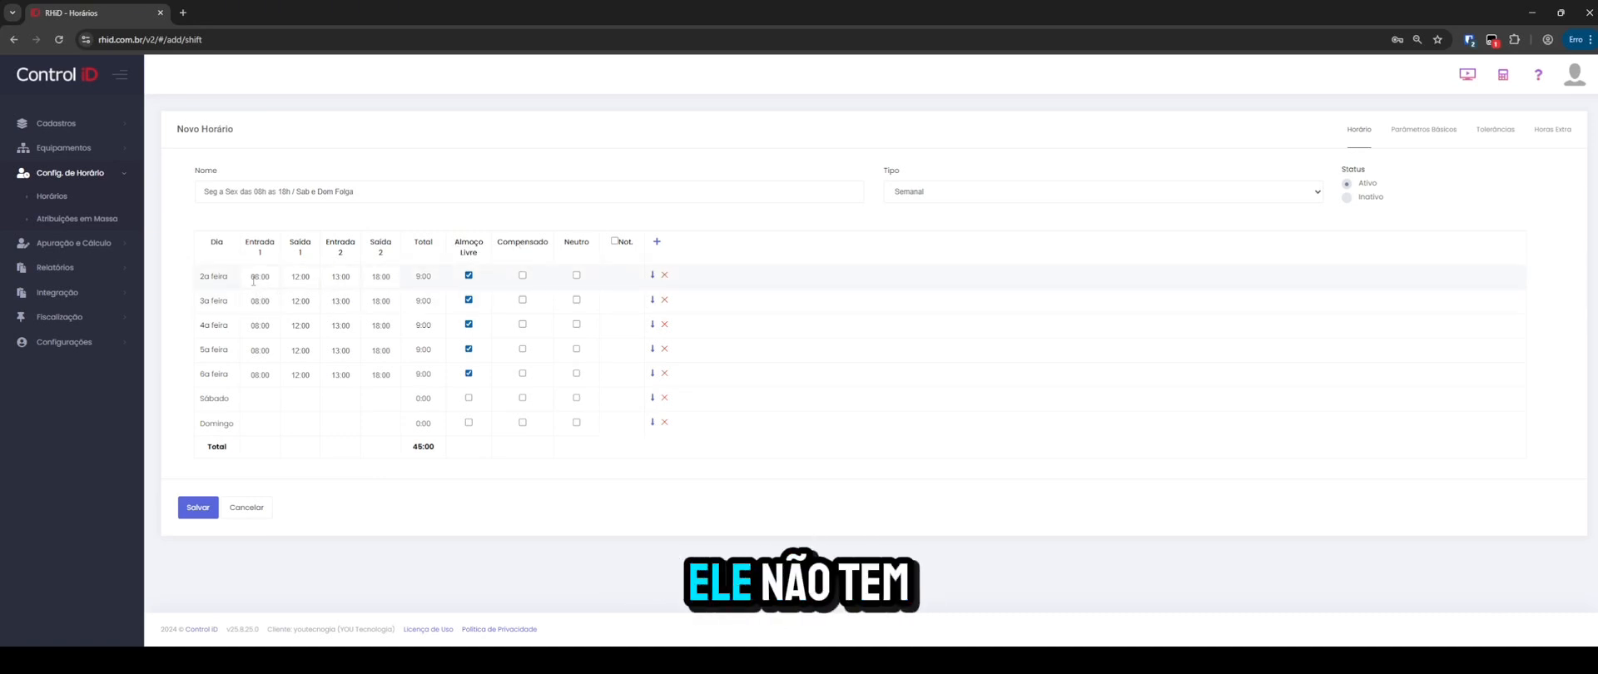
pyautogui.moveTo(253, 281); pyautogui.dragTo(273, 281)
pyautogui.moveTo(371, 281); pyautogui.dragTo(391, 281)
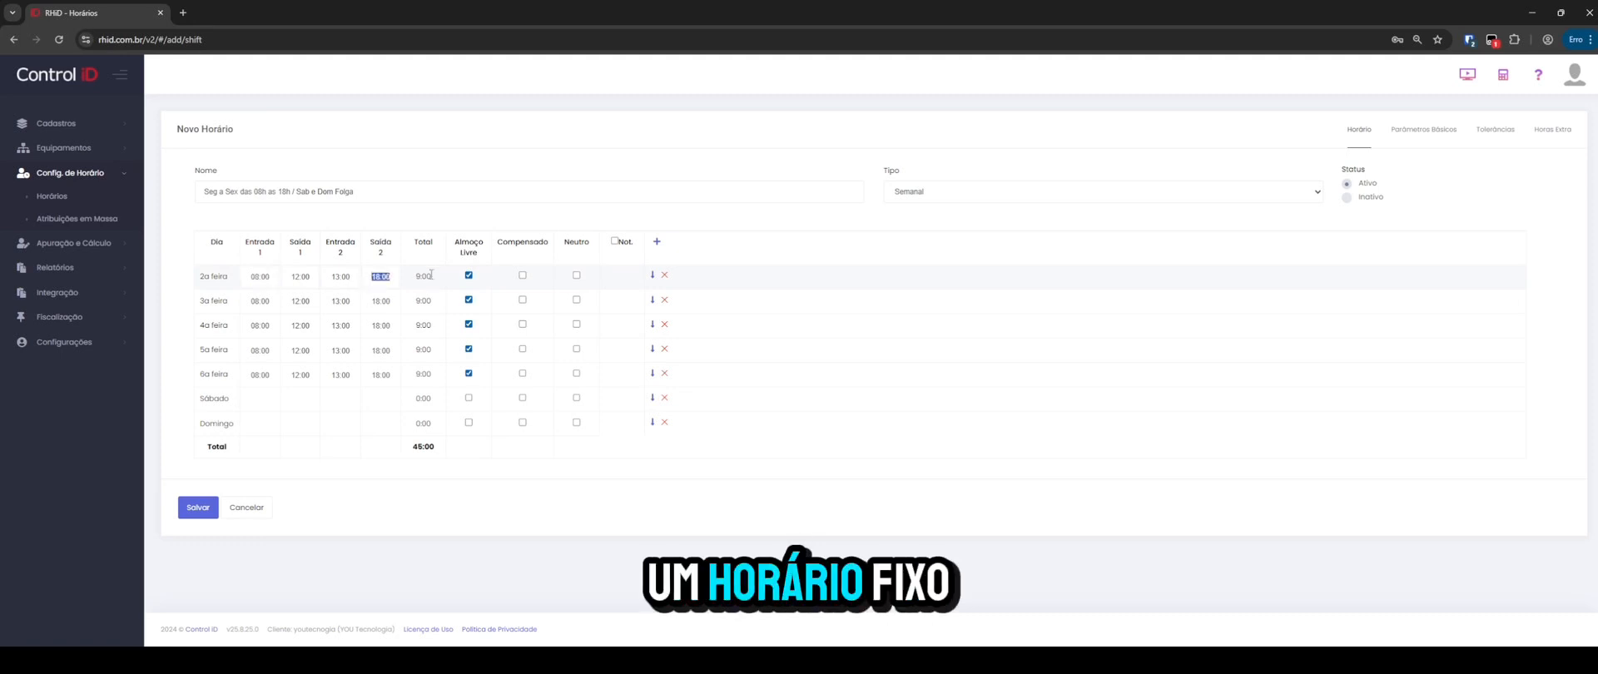
pyautogui.click(500, 247)
pyautogui.moveTo(542, 247); pyautogui.dragTo(550, 247)
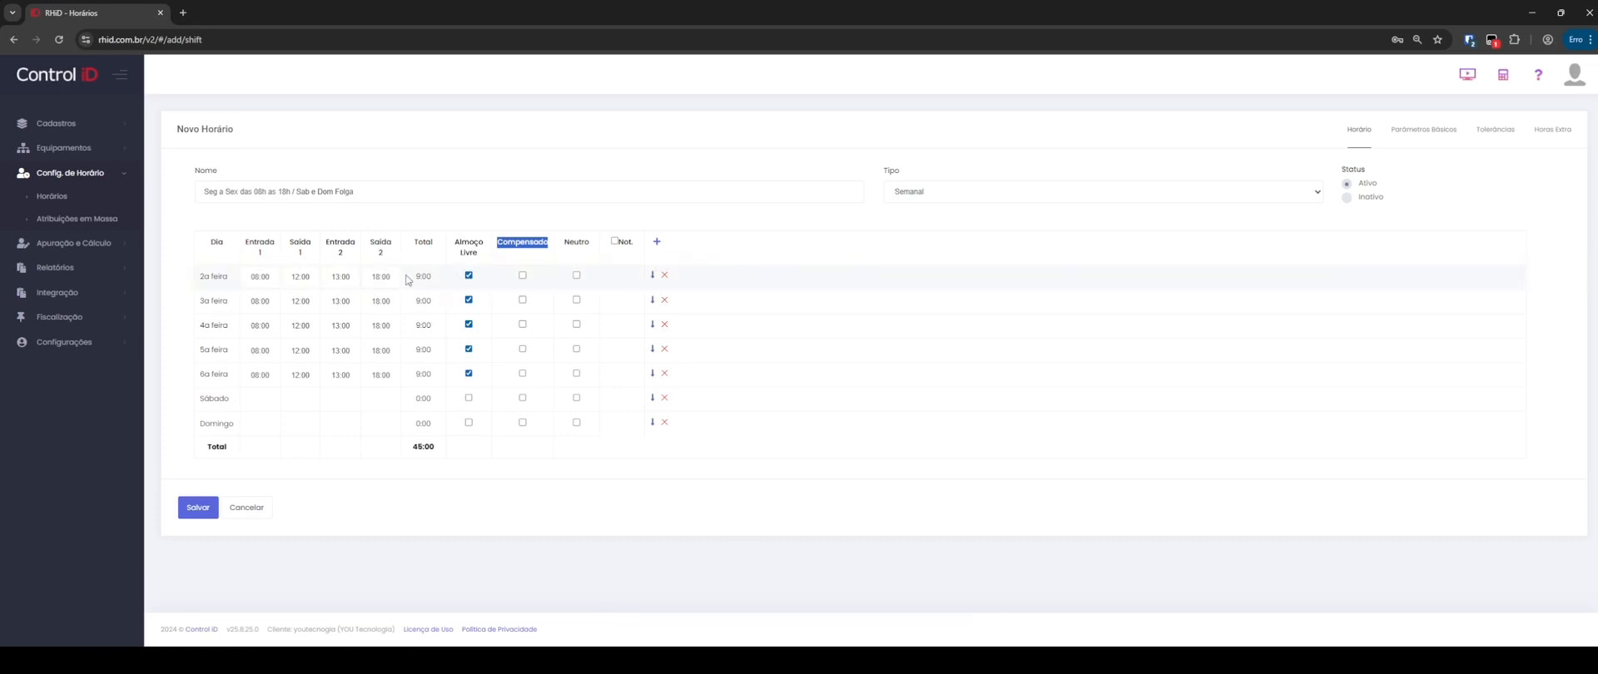
pyautogui.moveTo(415, 277); pyautogui.dragTo(423, 278)
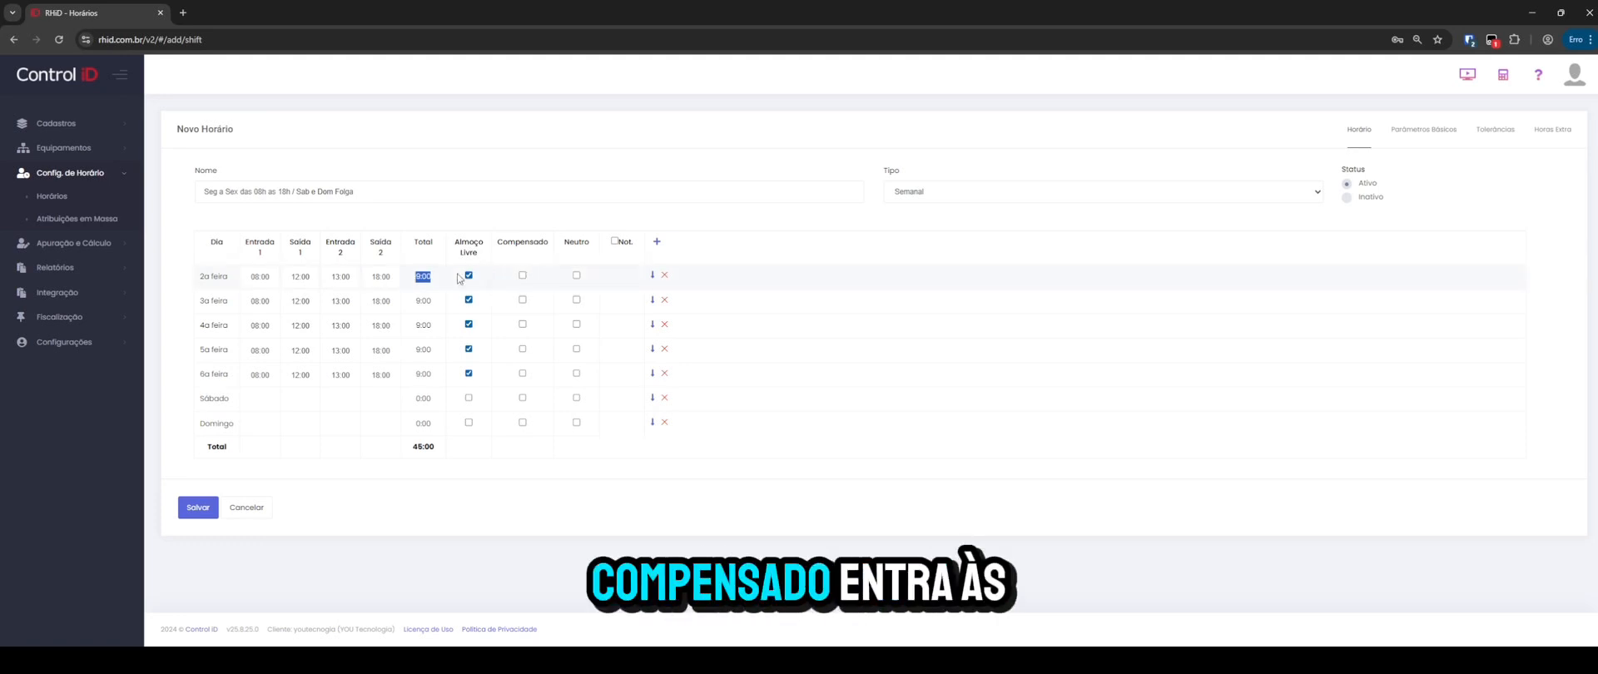
pyautogui.doubleClick(253, 276)
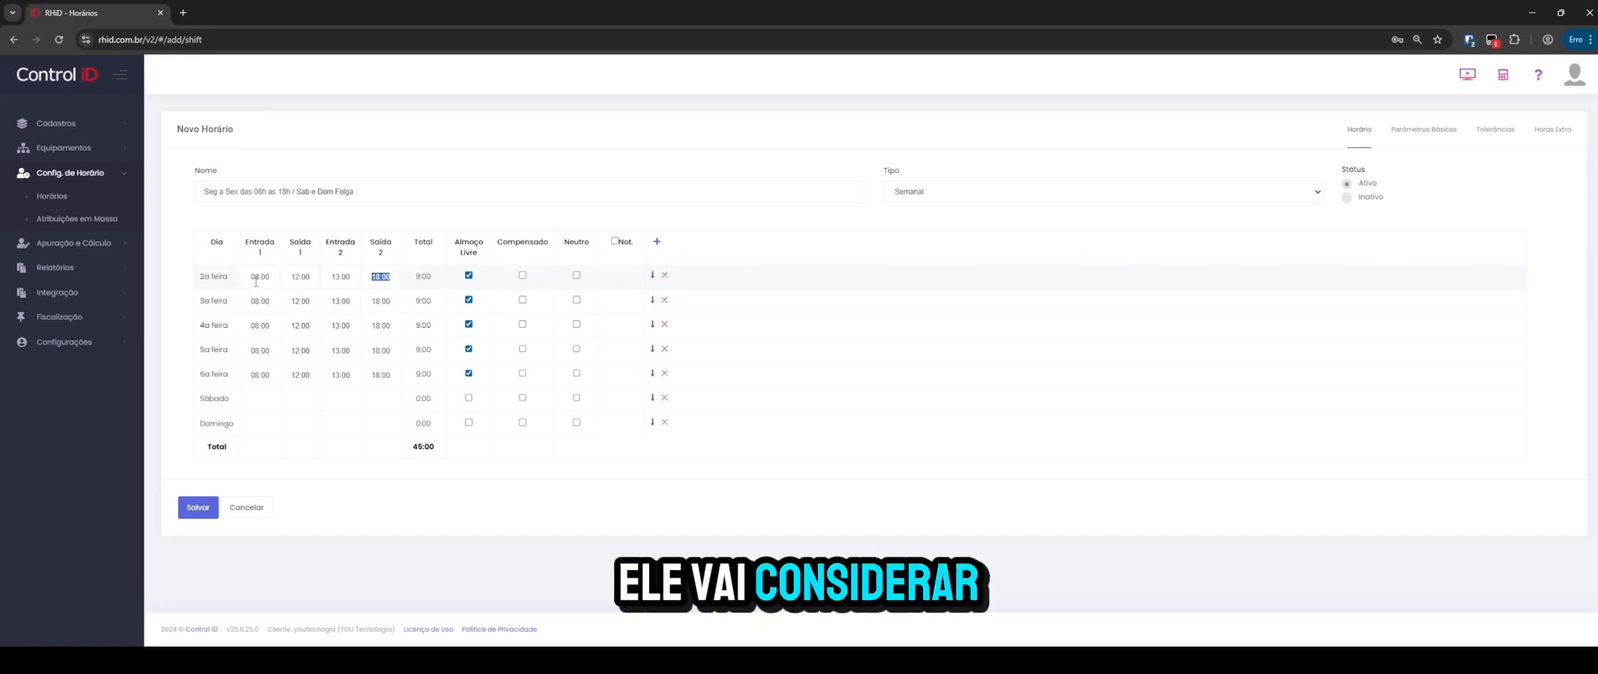
pyautogui.click(257, 278)
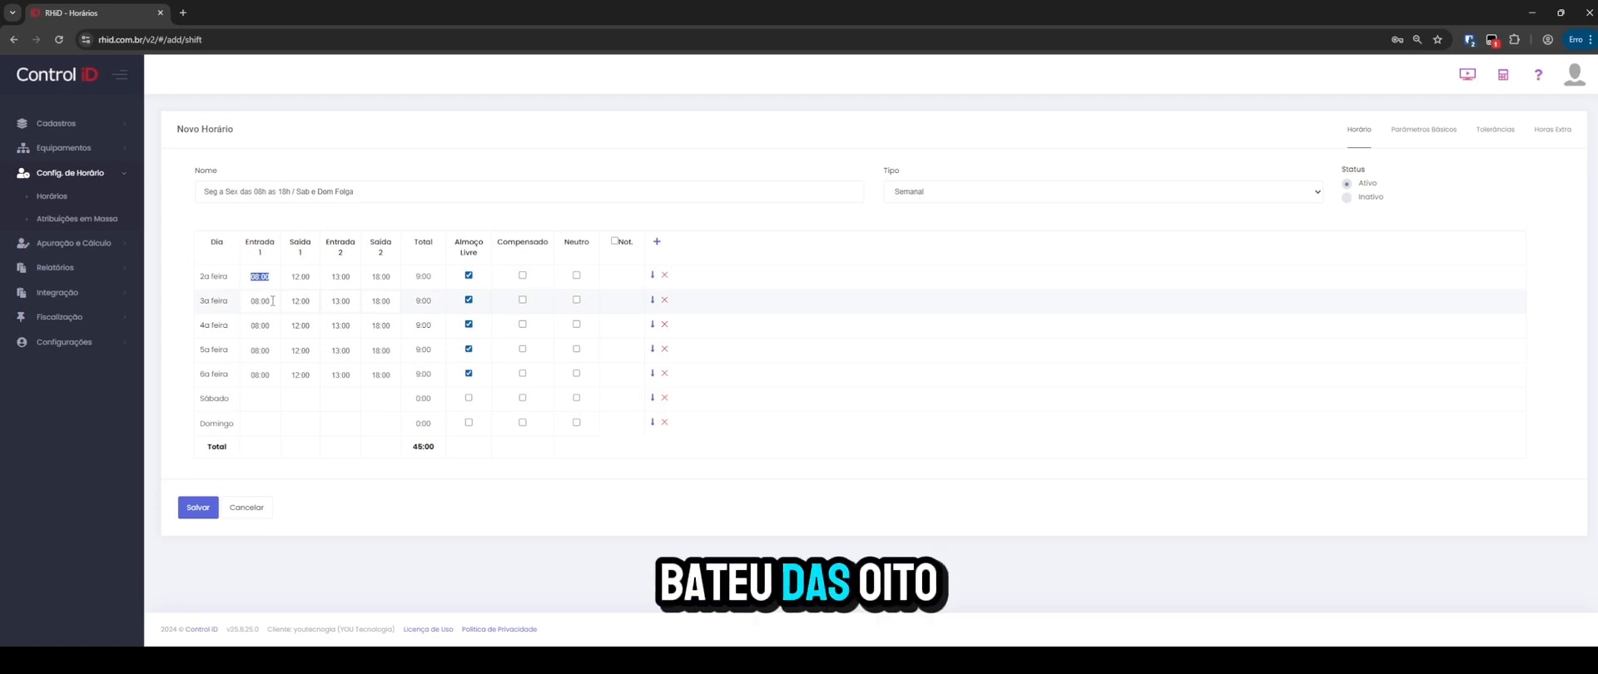
pyautogui.click(376, 280)
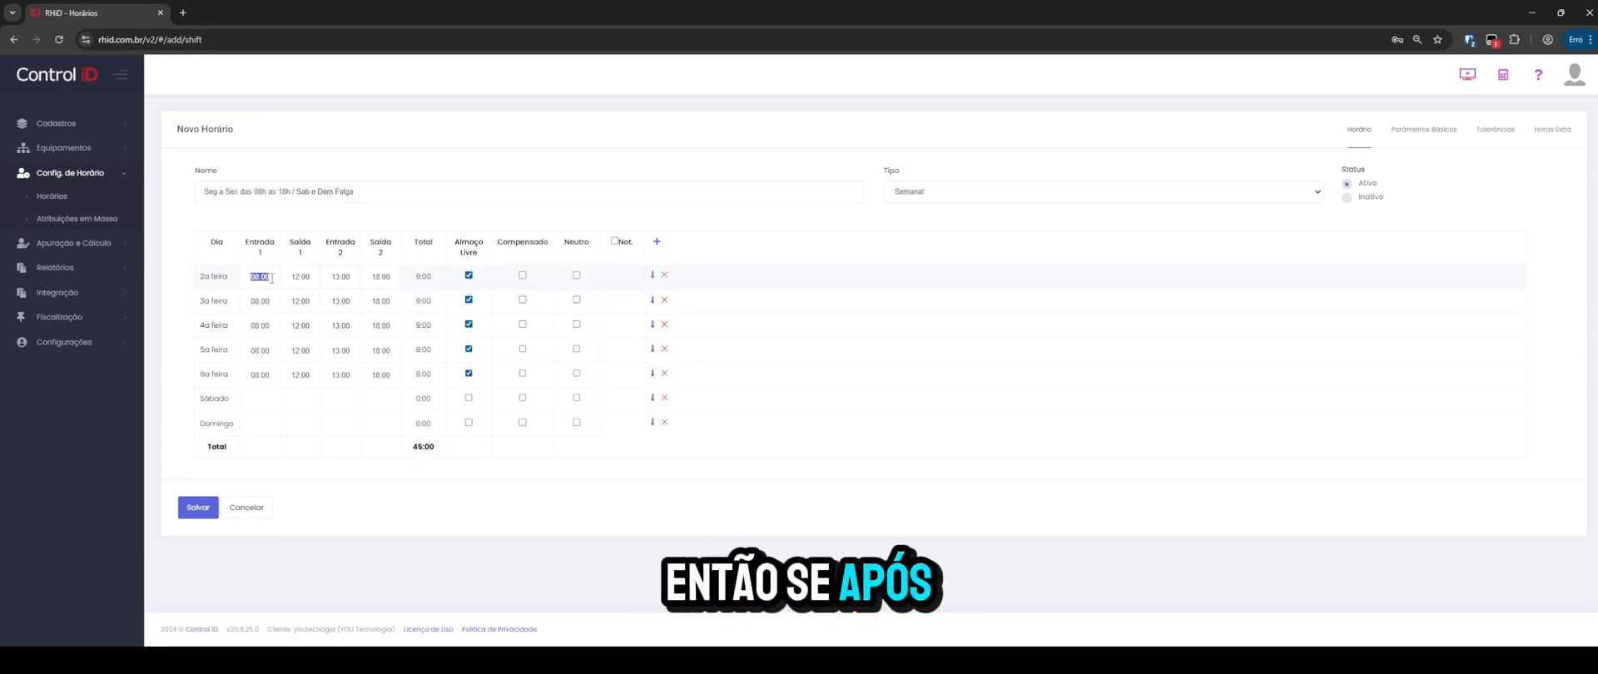
pyautogui.click(519, 273)
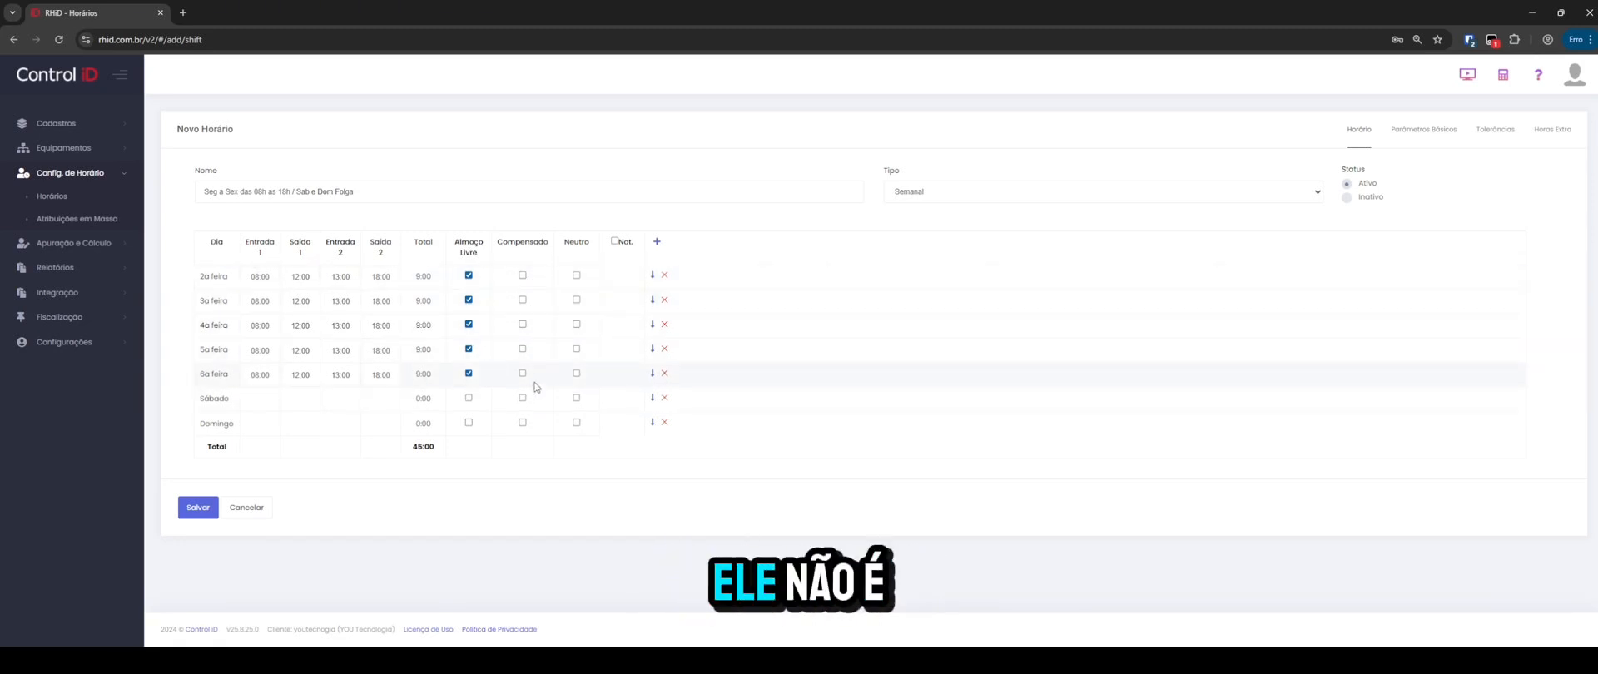
# Mark Monday, Tuesday and Wednesday as Neutro.
pyautogui.click(576, 275)
pyautogui.click(576, 299)
pyautogui.click(576, 325)
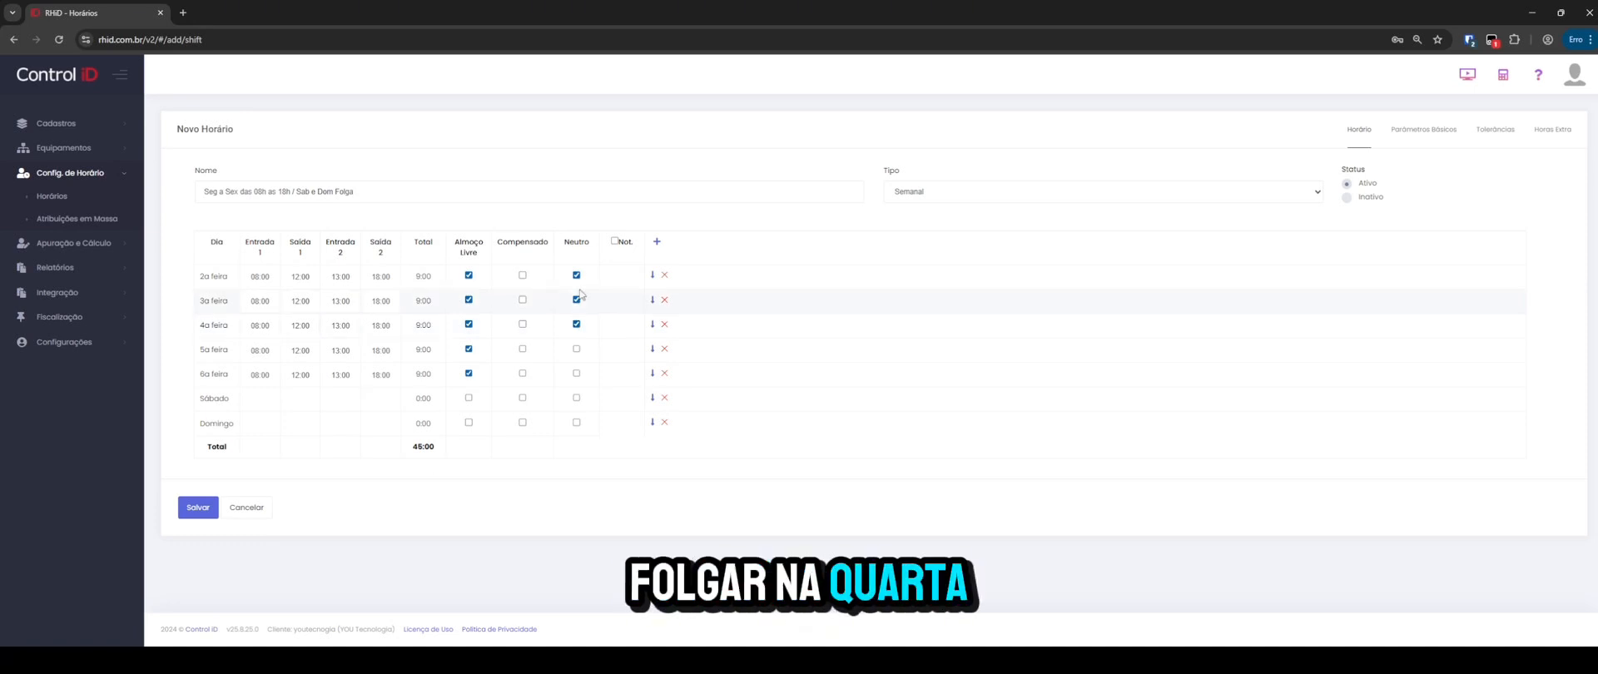
pyautogui.moveTo(573, 254)
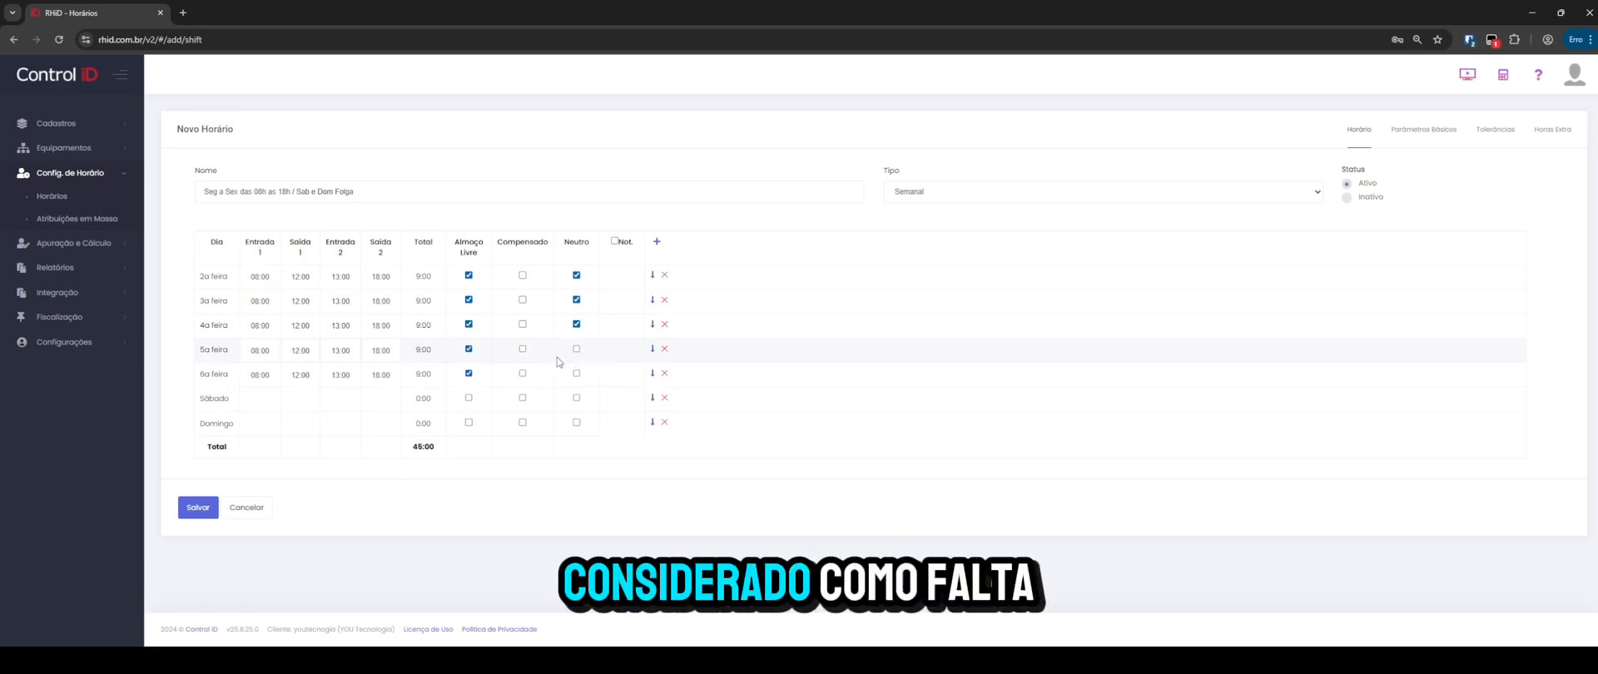
# Copy Friday's hours to Saturday and Sunday, and mark Thursday through Sunday as Neutro.
pyautogui.click(653, 374)
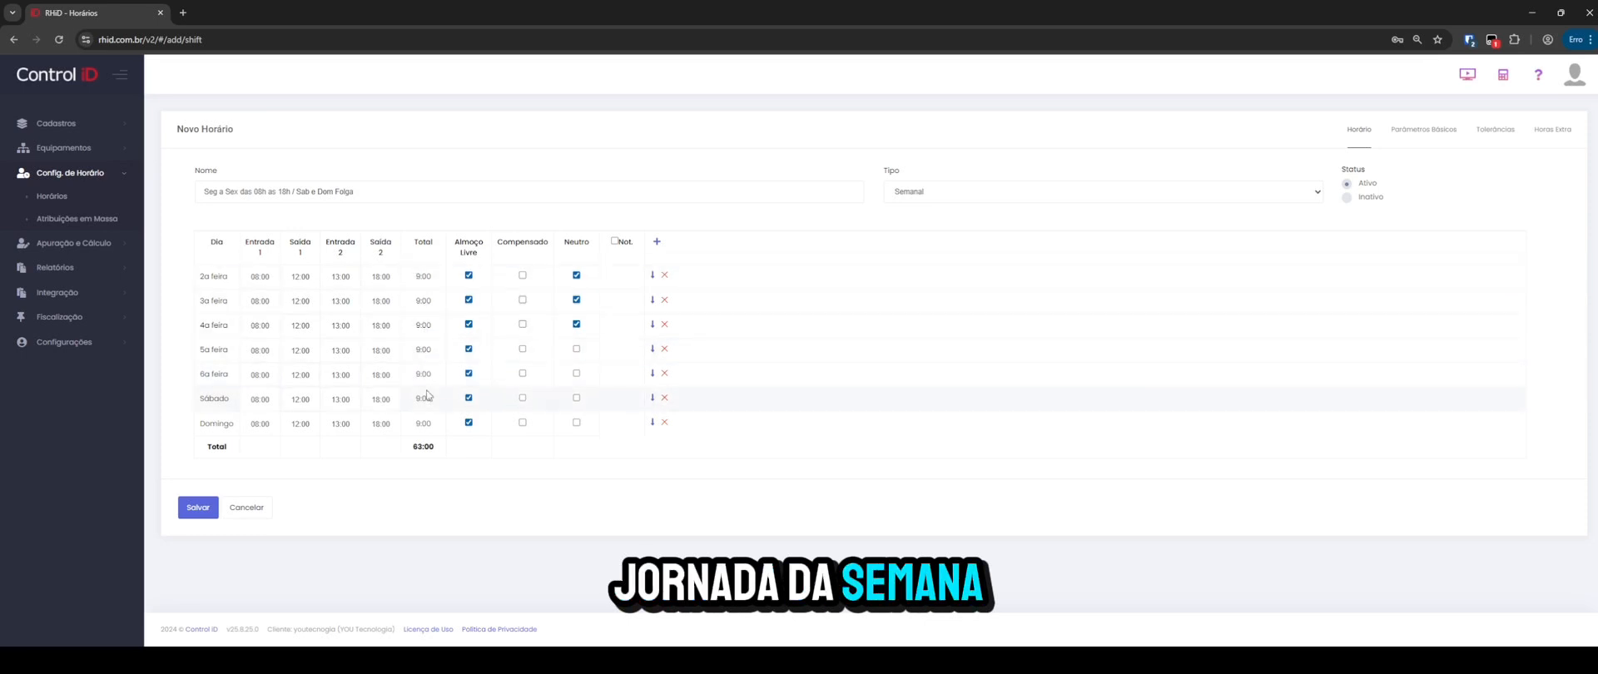
pyautogui.click(576, 349)
pyautogui.click(576, 373)
pyautogui.click(576, 398)
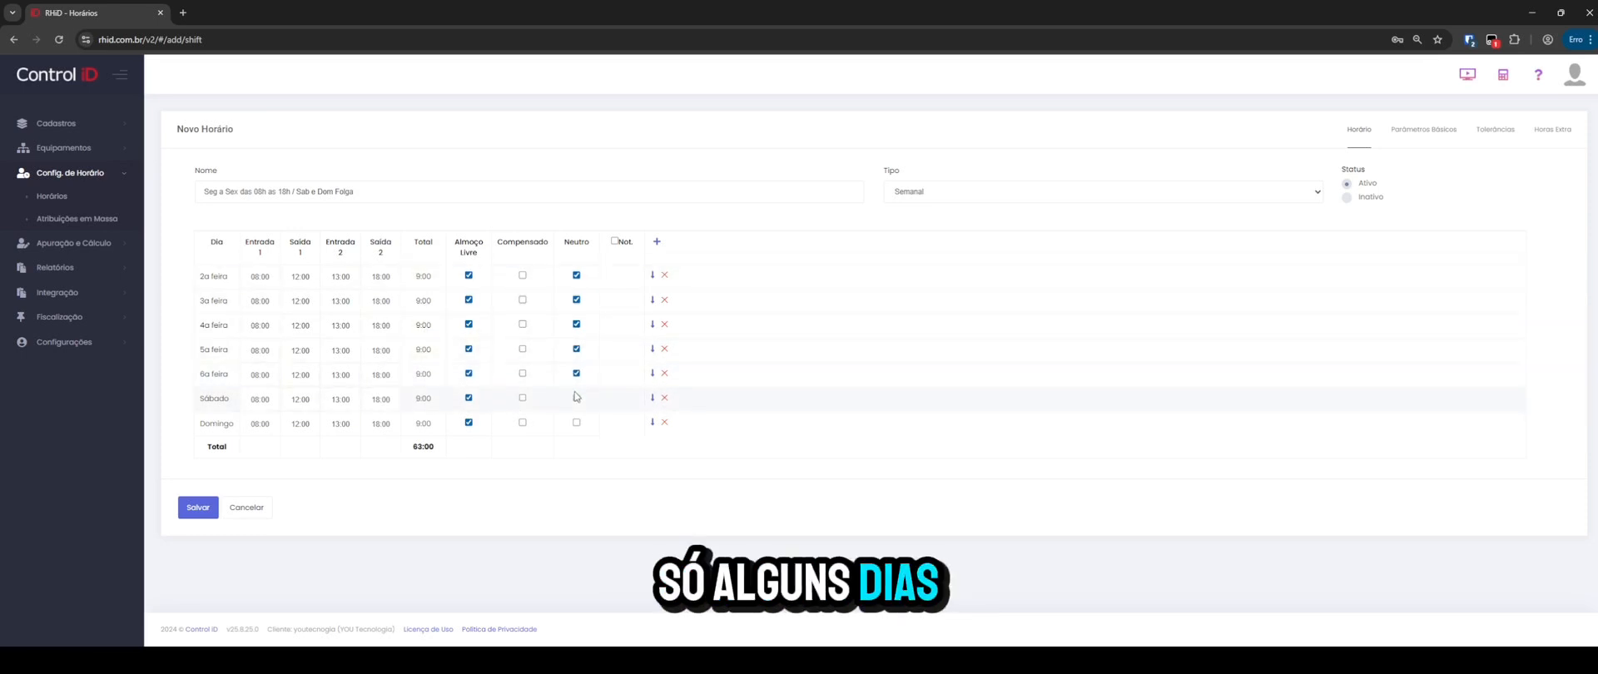
pyautogui.click(575, 422)
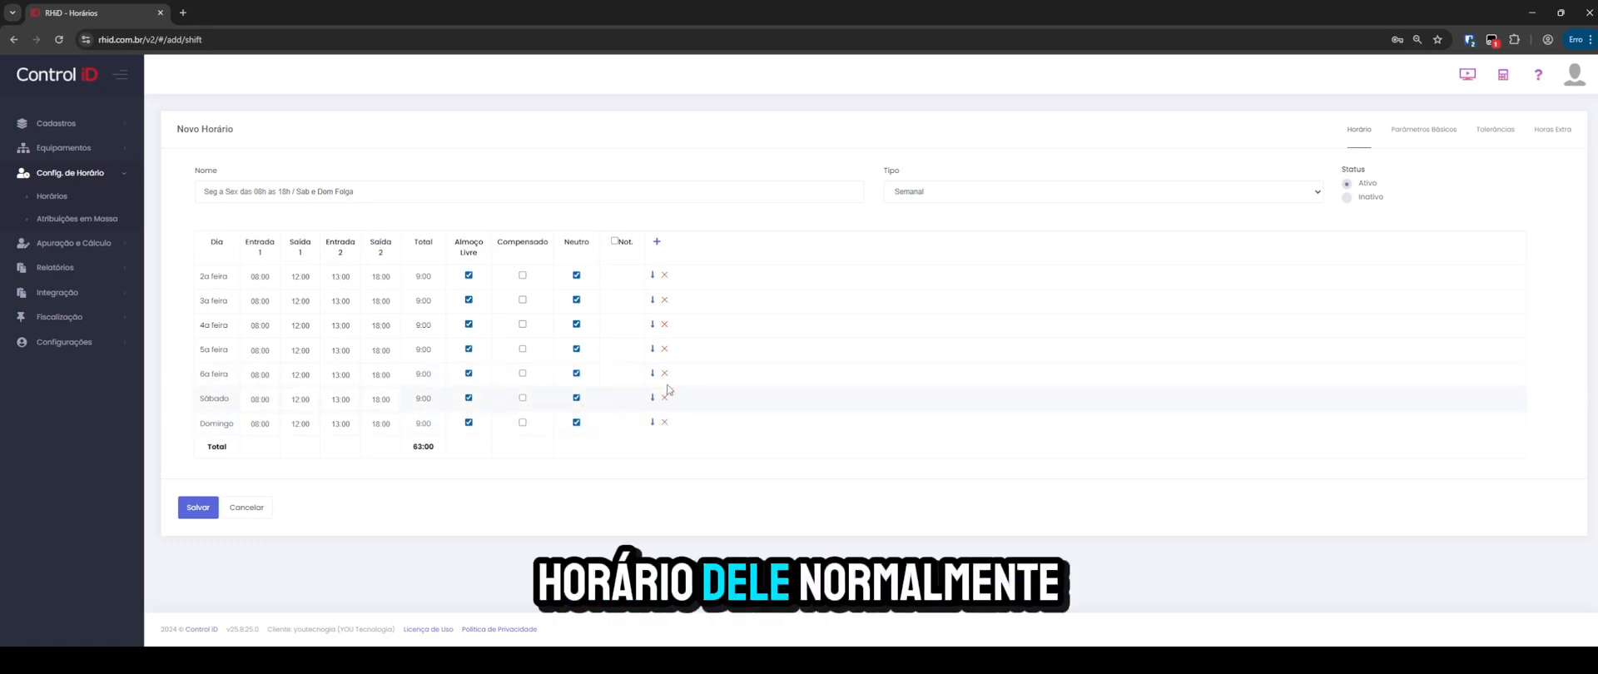
# Remove the Neutro marks from all days and clear the hours of Sunday and Saturday.
pyautogui.click(576, 423)
pyautogui.click(576, 397)
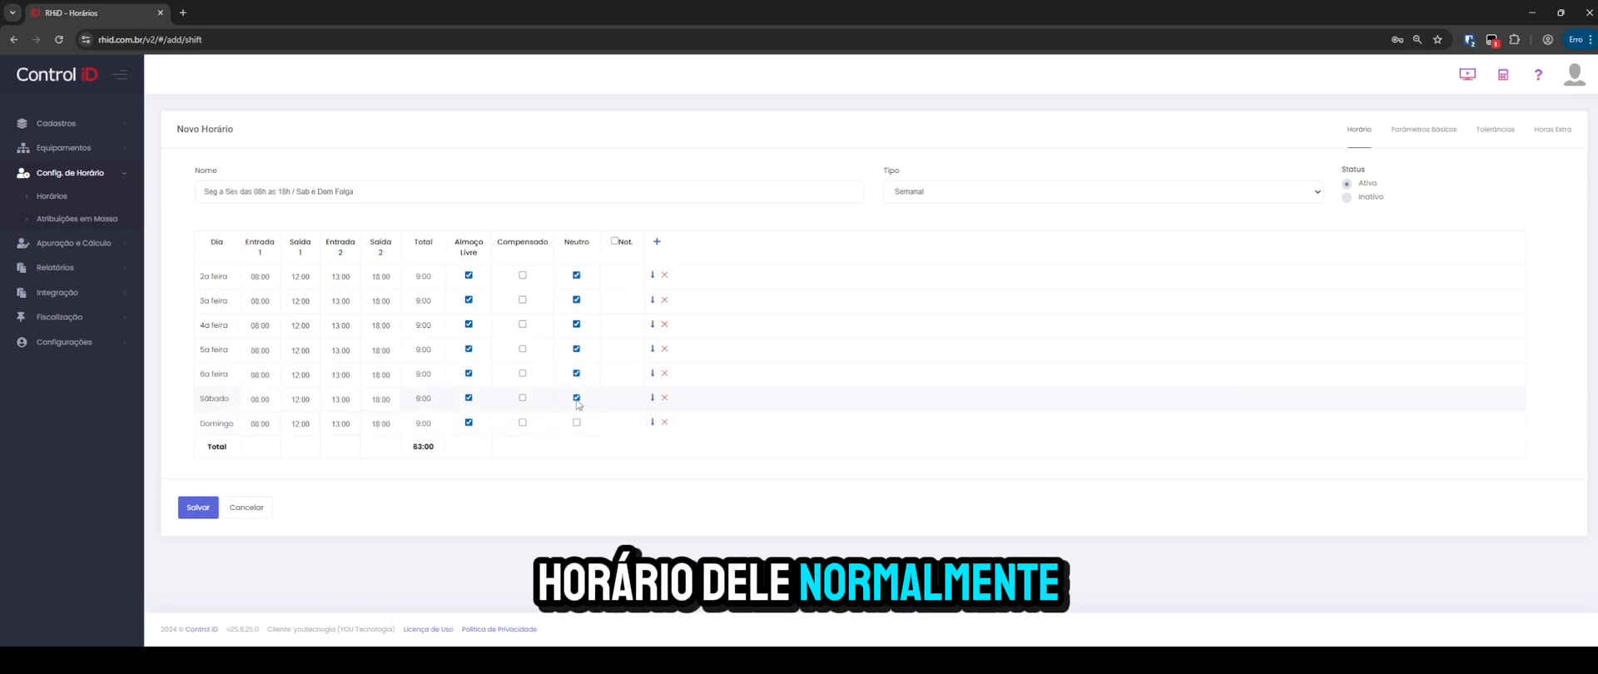
pyautogui.click(664, 422)
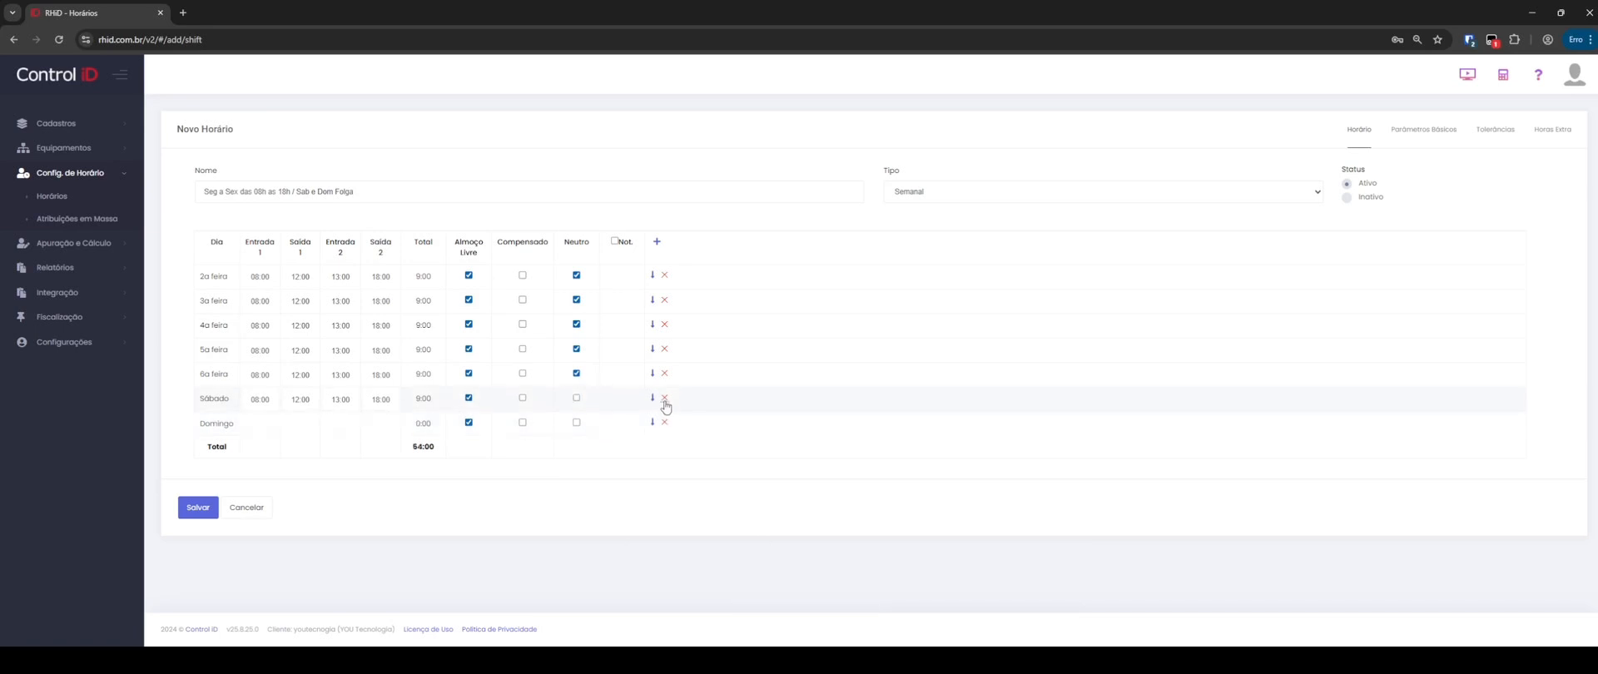
pyautogui.click(576, 350)
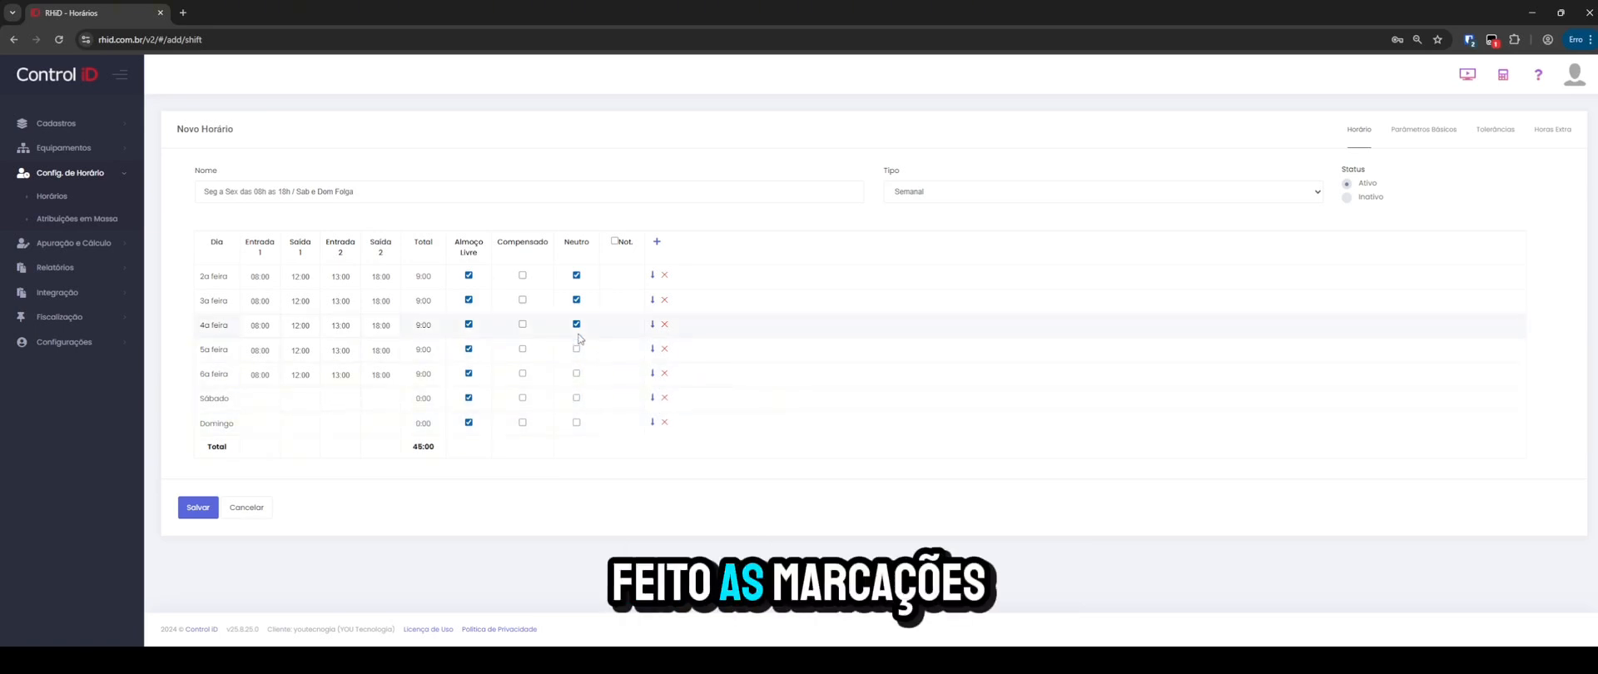
pyautogui.click(577, 280)
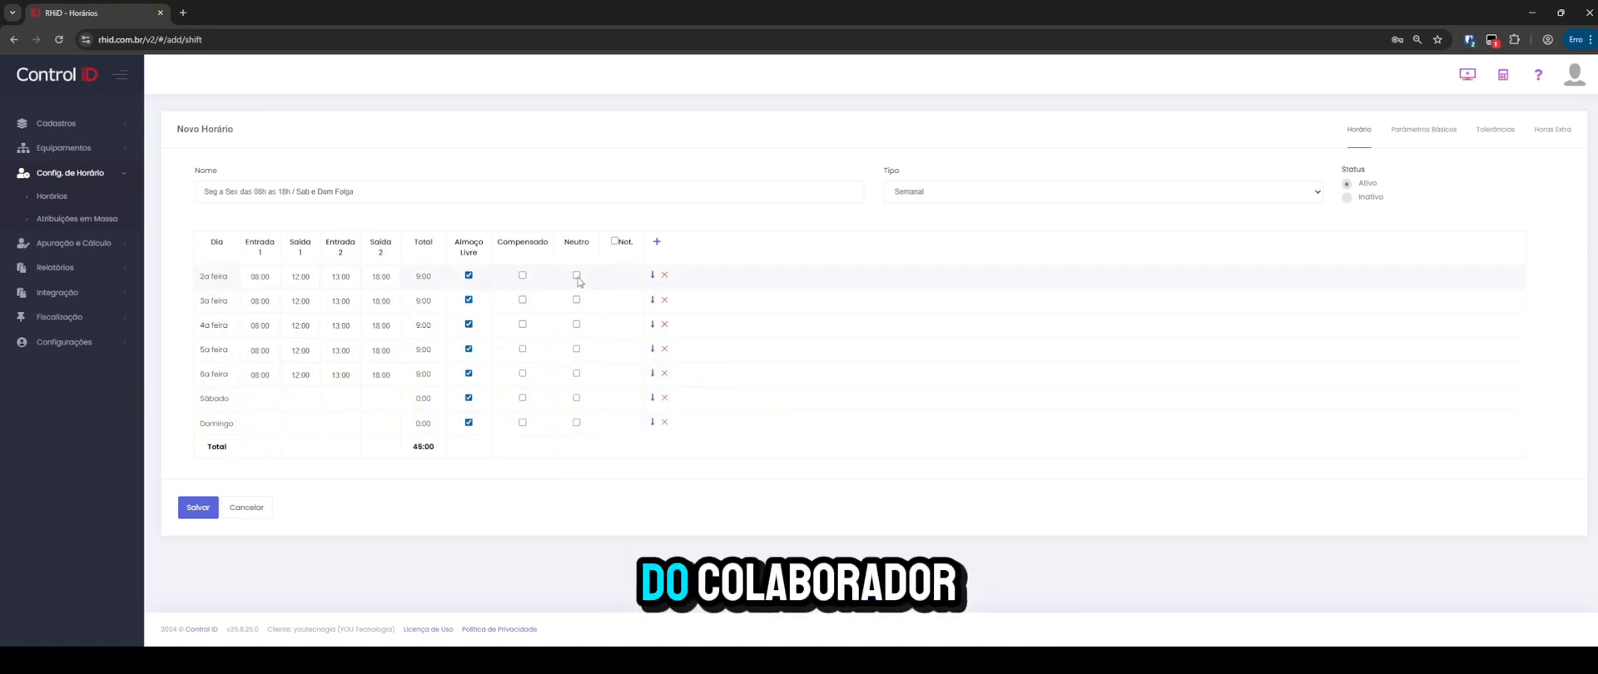
# Turn on the night closing option (Not.) and save the new schedule, confirming the changes.
pyautogui.click(614, 240)
pyautogui.moveTo(642, 259)
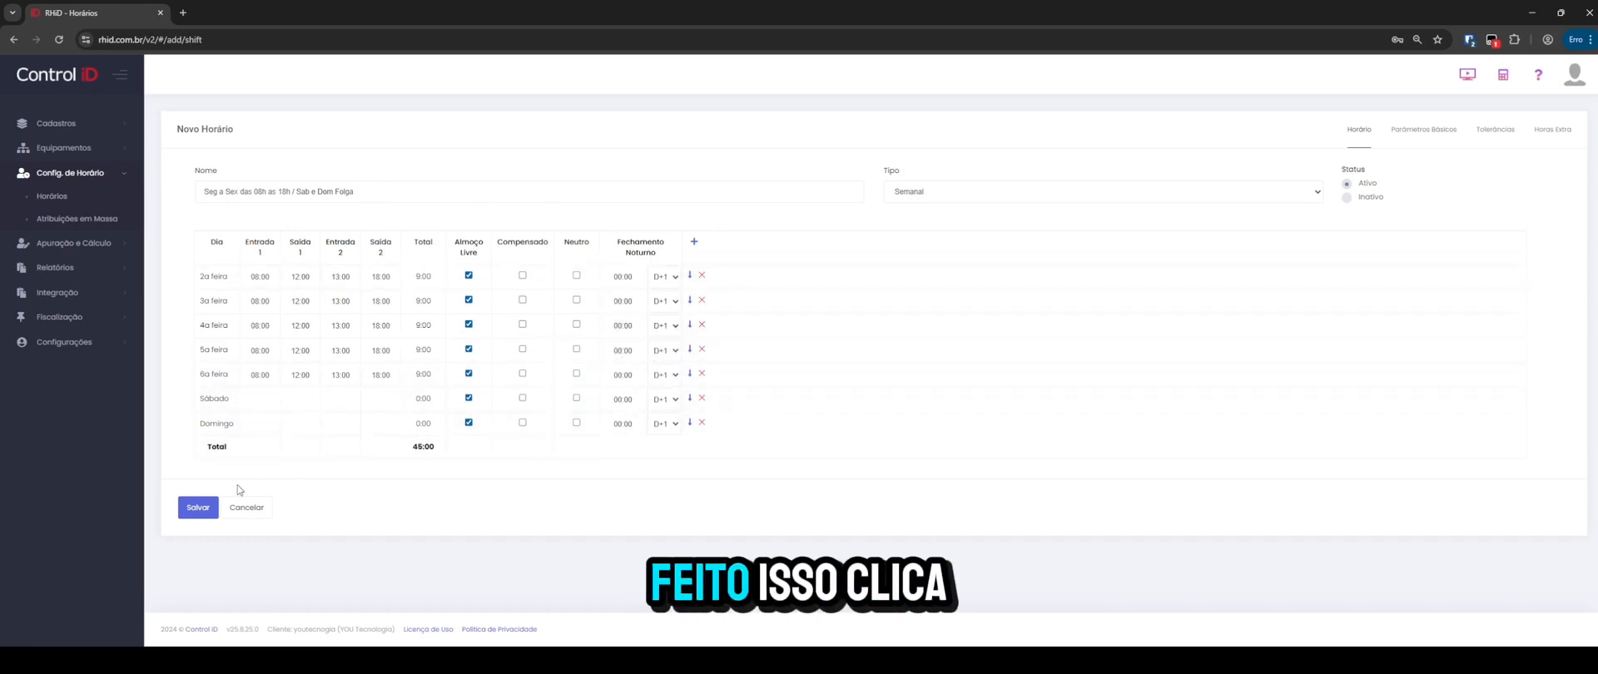
pyautogui.click(194, 505)
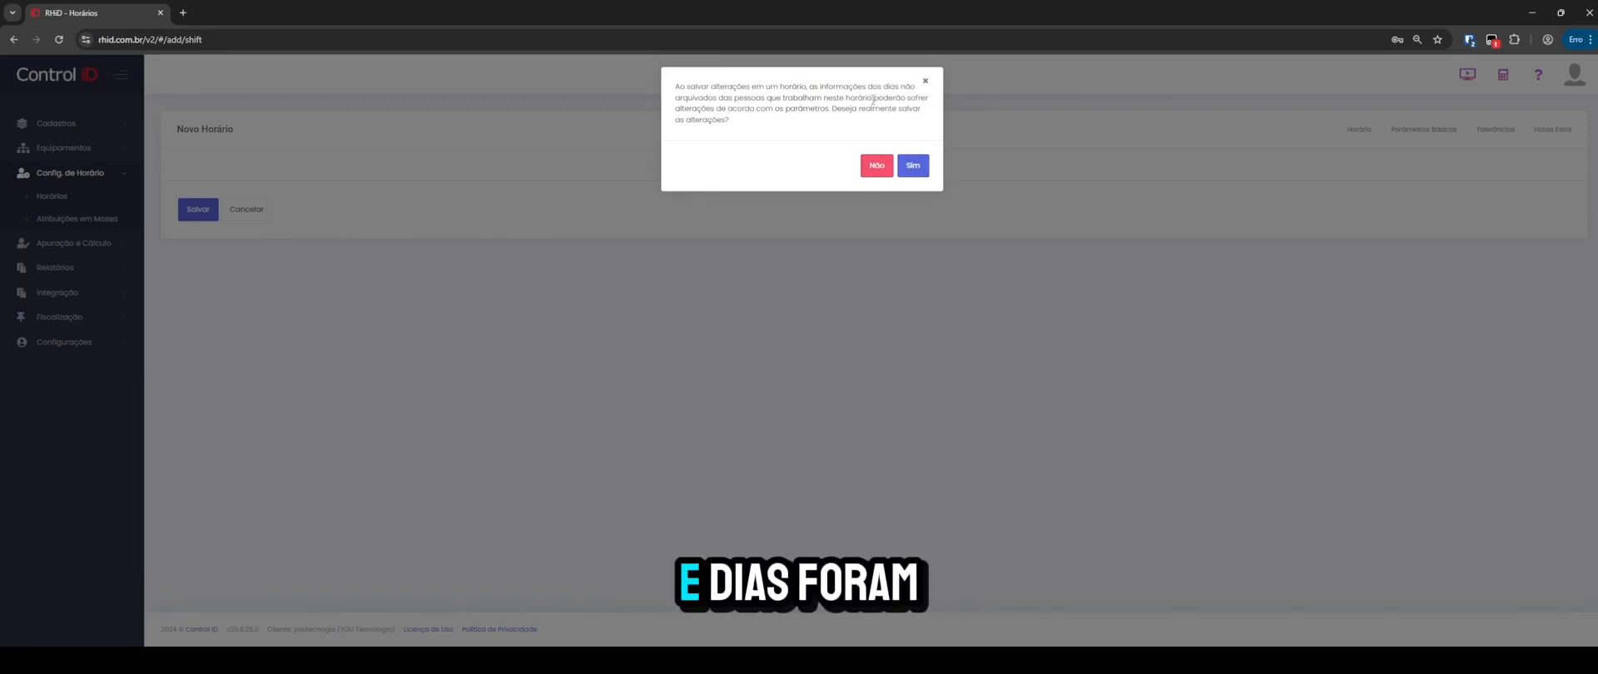
pyautogui.click(913, 165)
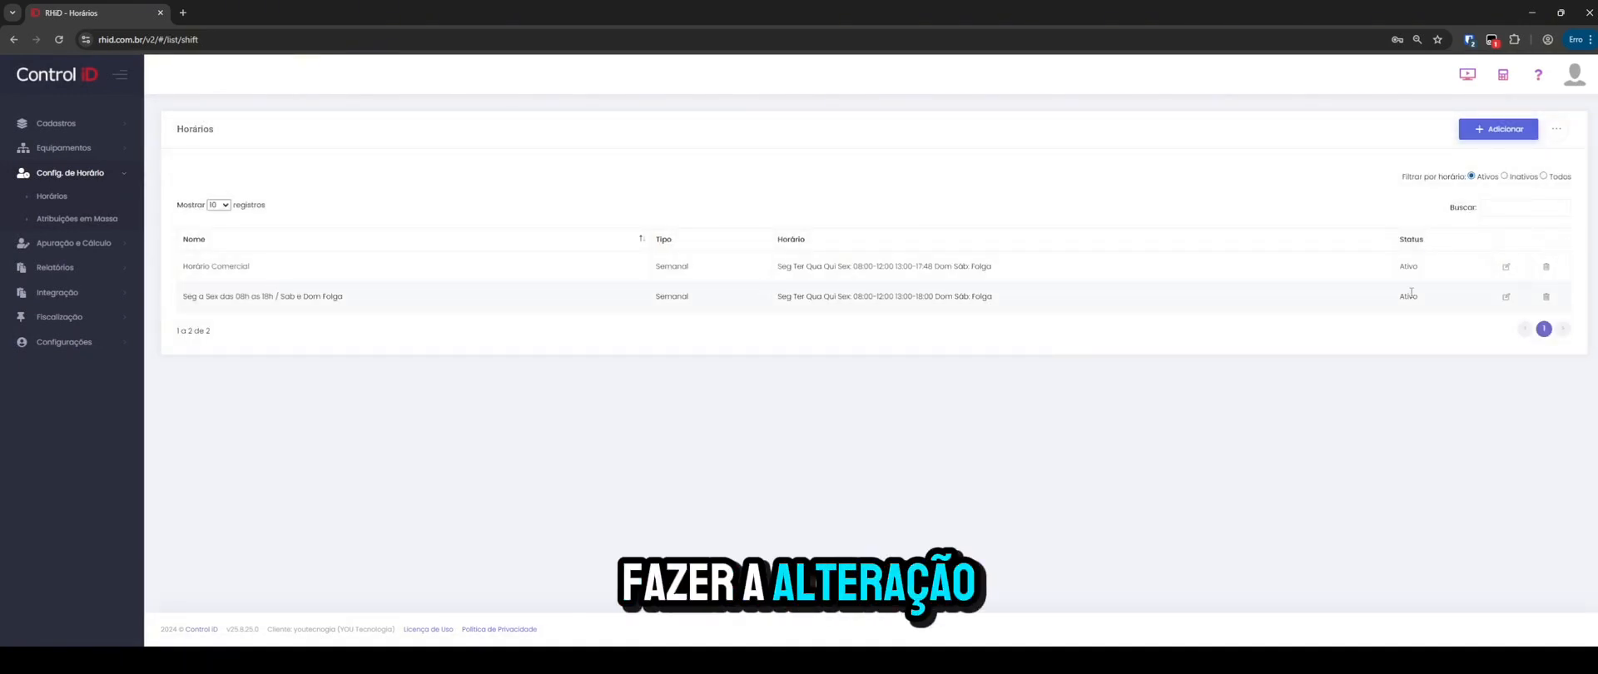
# Open the Monday-to-Friday 08h to 18h schedule and set Friday's hours to 08:00 to 17:00, with the second entry and exit empty.
pyautogui.click(1507, 297)
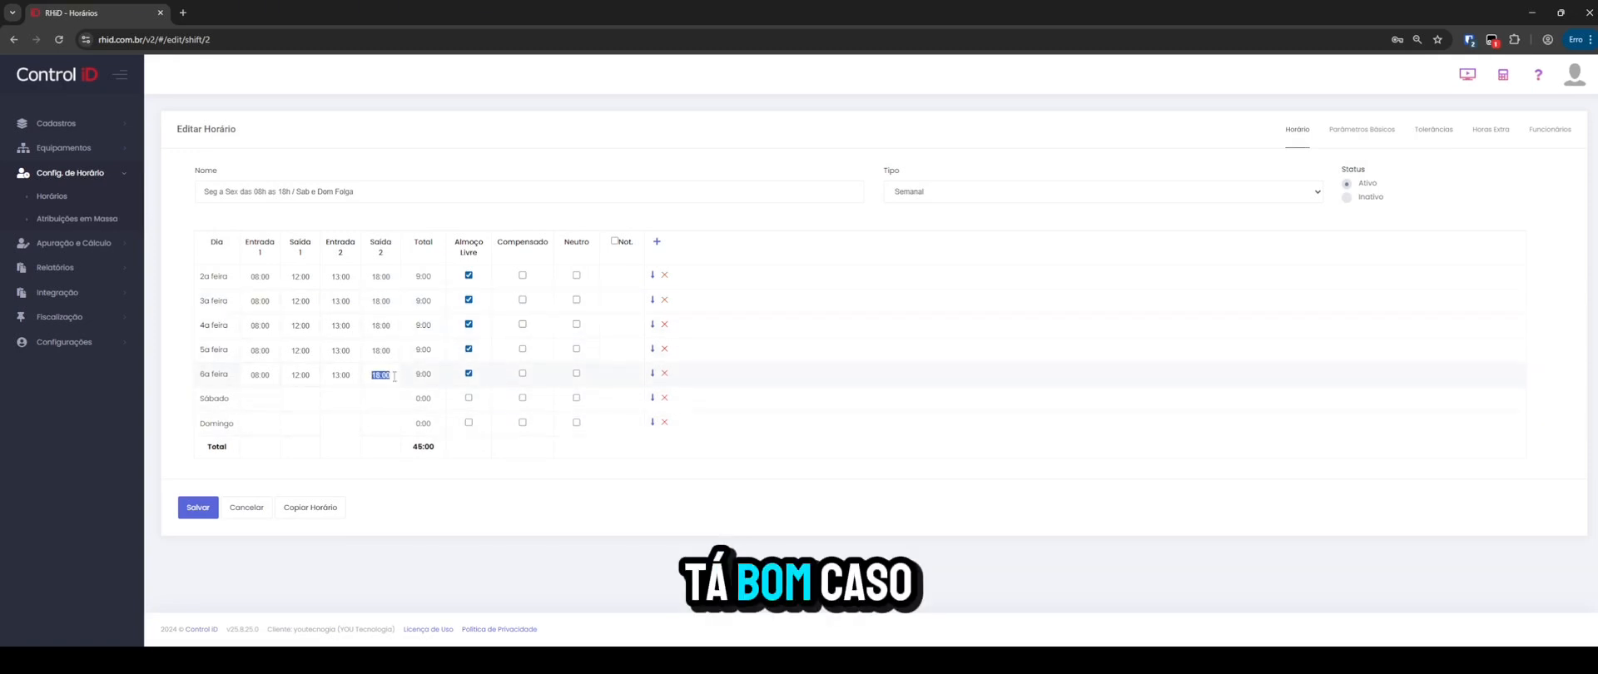
pyautogui.press('BackSpace')
pyautogui.moveTo(331, 382); pyautogui.dragTo(356, 381)
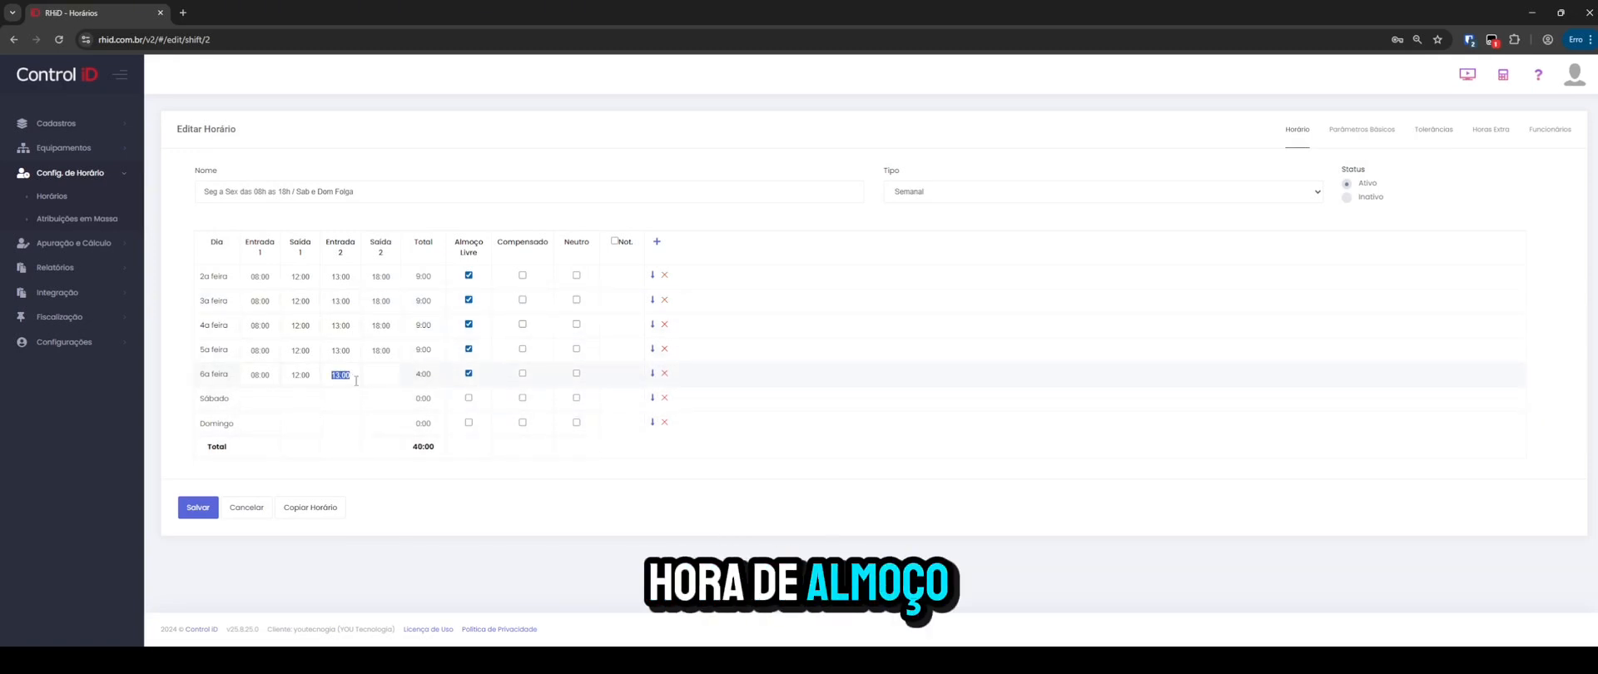
pyautogui.press('BackSpace')
pyautogui.hotkey('shift', 'Tab')
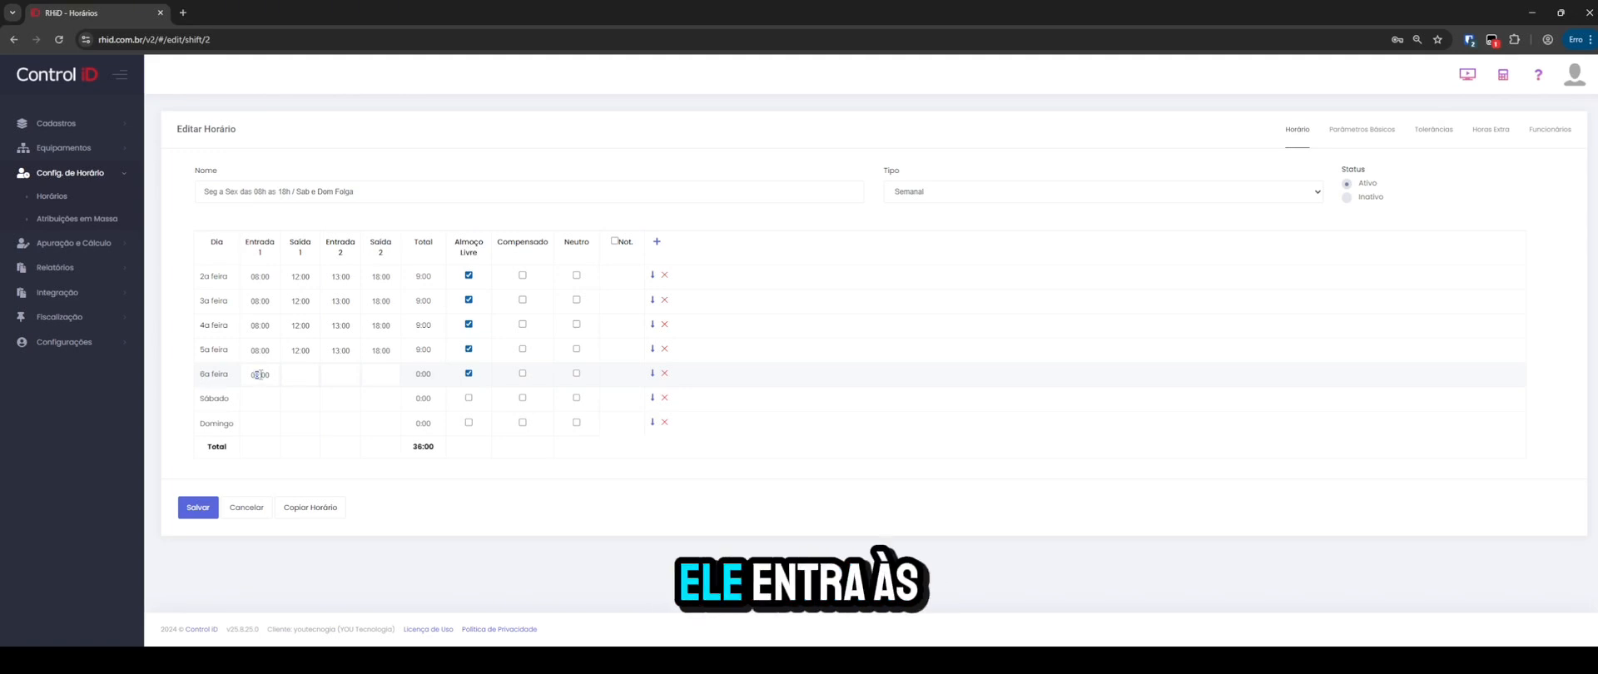
pyautogui.write('7:00')
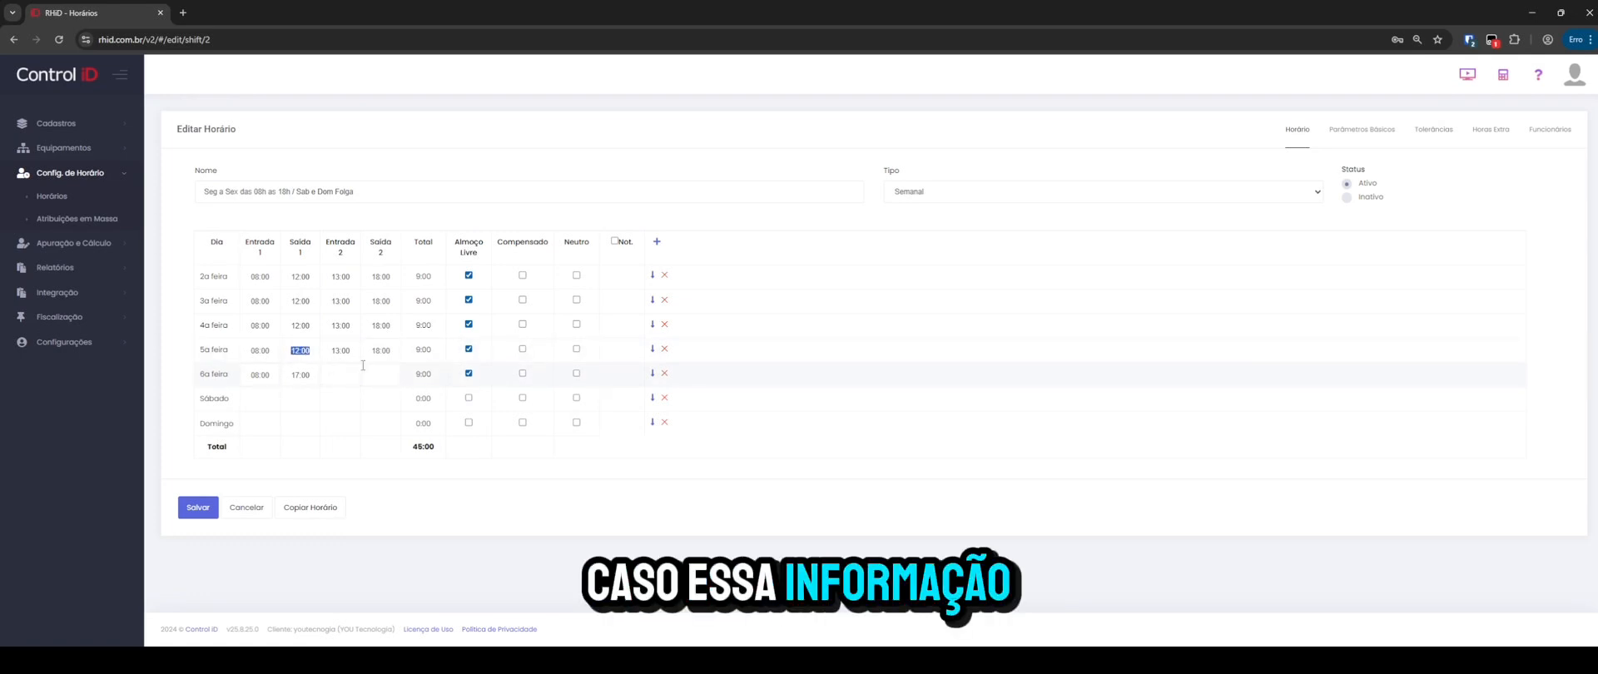
# Clear Thursday's Saída 1 and Entrada 2 times, and leave the schedule without saving the edits.
pyautogui.moveTo(329, 349); pyautogui.dragTo(358, 353)
pyautogui.press('BackSpace')
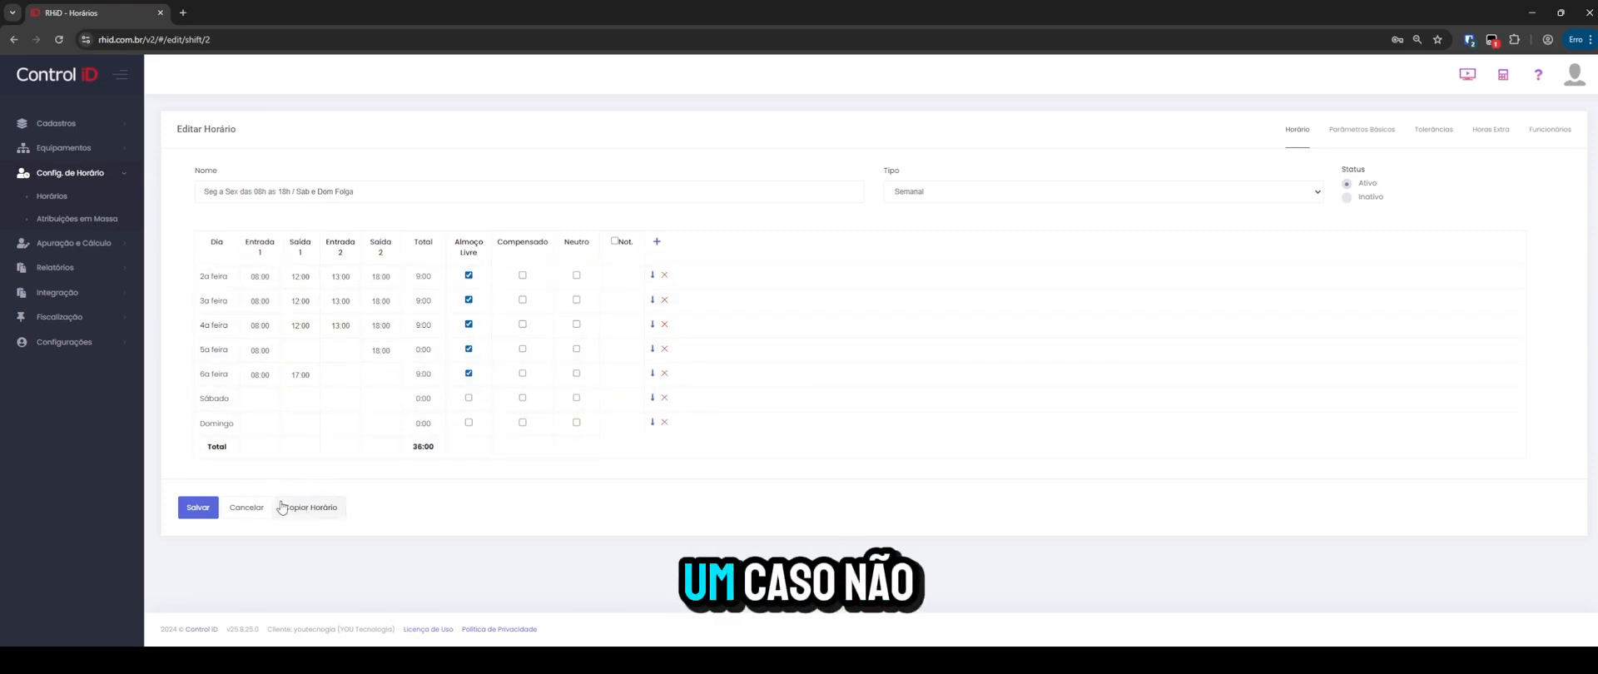
pyautogui.click(217, 510)
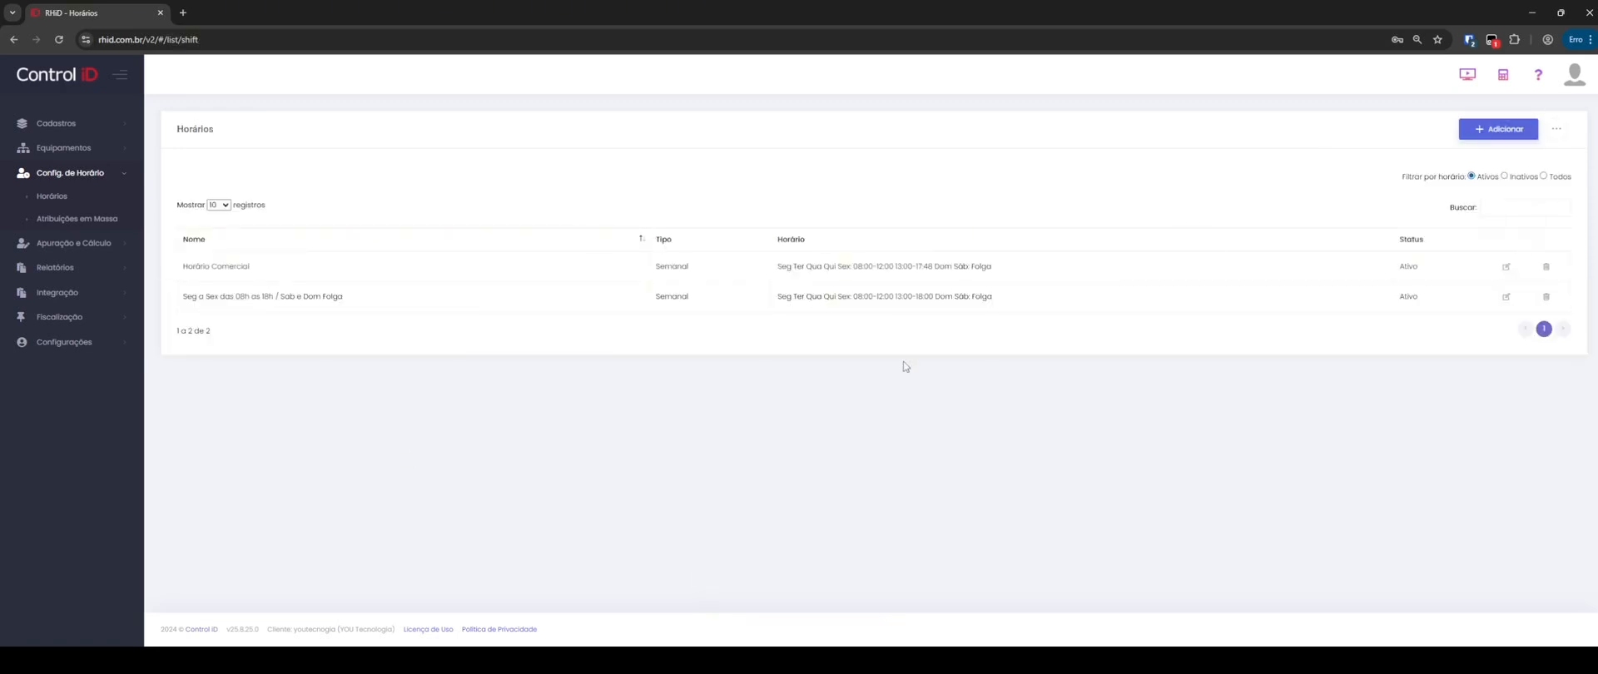
# Create a copy of the Monday-to-Friday 08h to 18h schedule and open the copy for editing.
pyautogui.click(1508, 295)
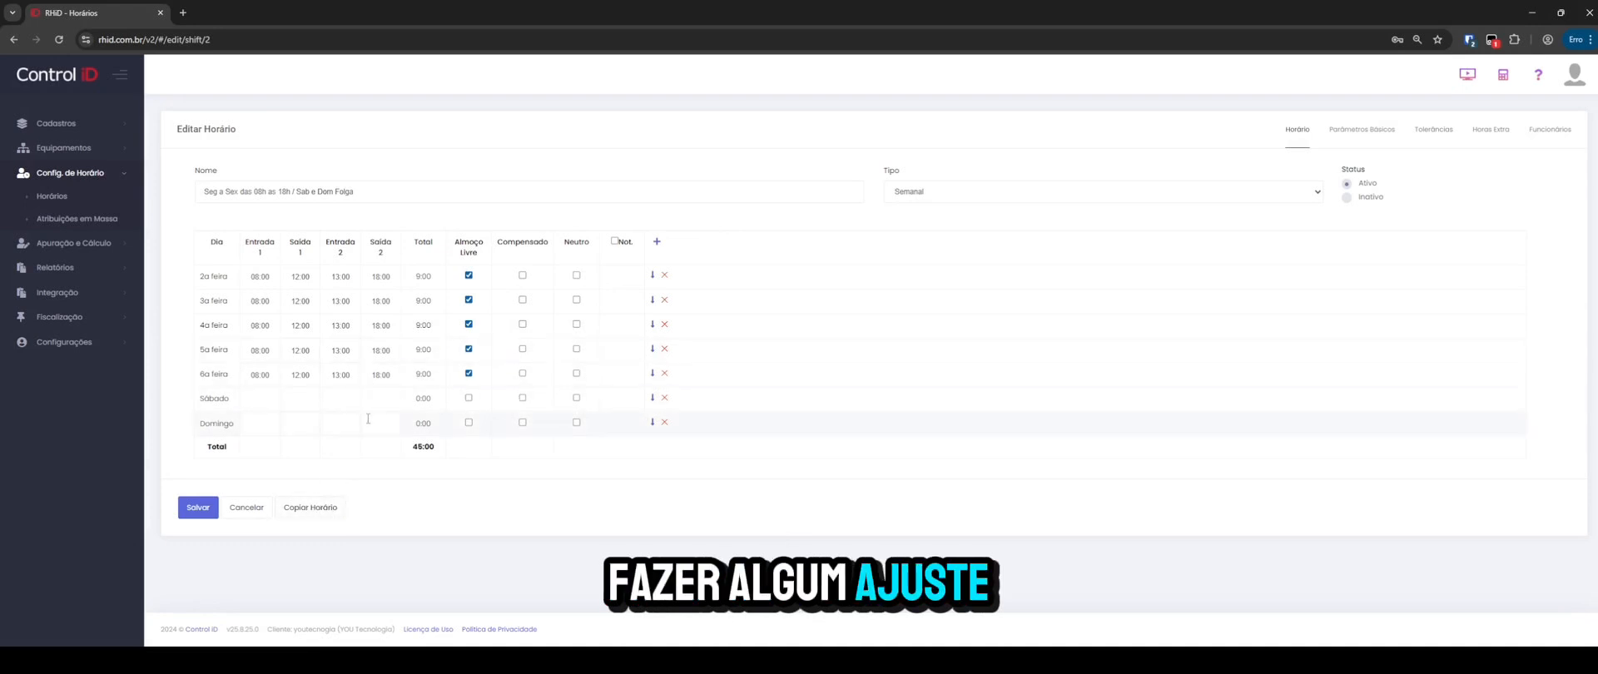
pyautogui.click(312, 507)
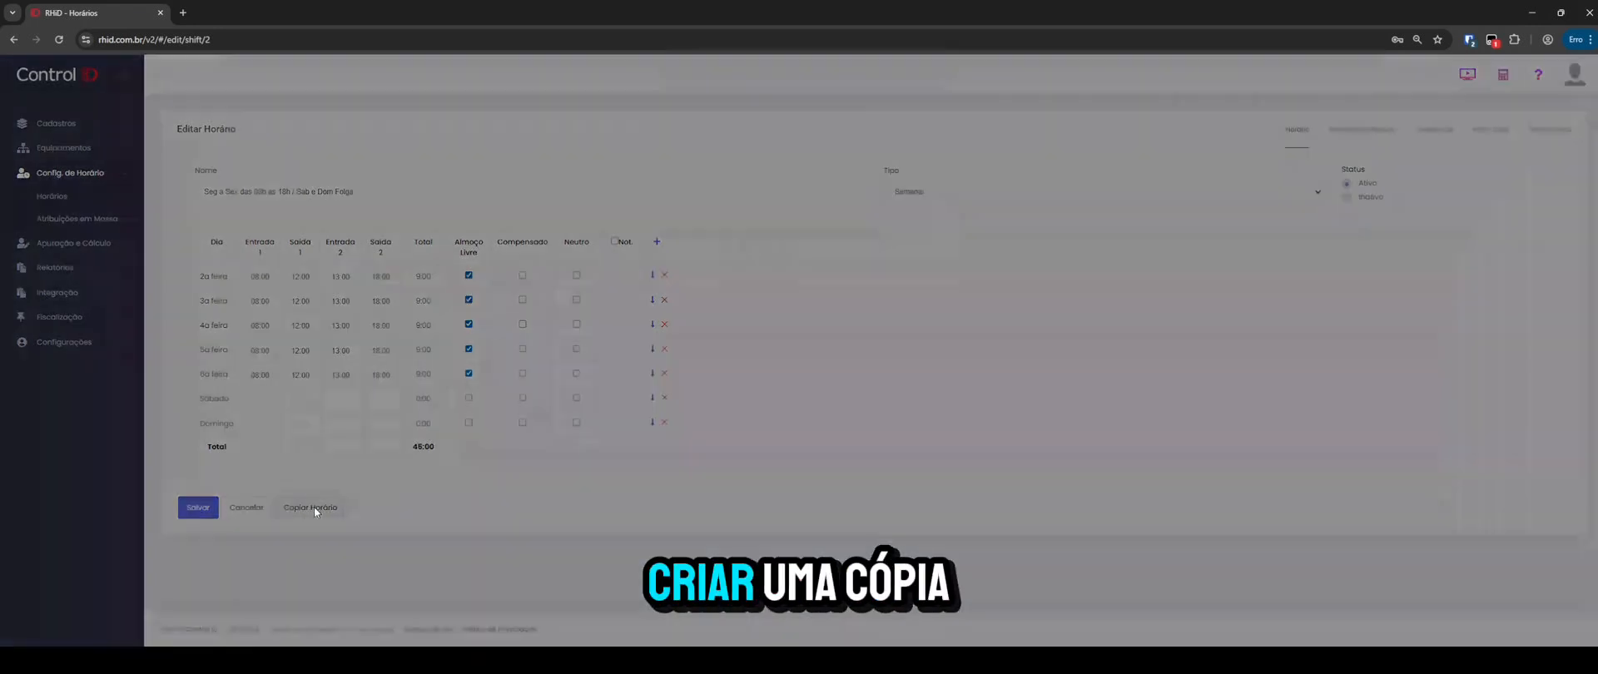
pyautogui.click(922, 138)
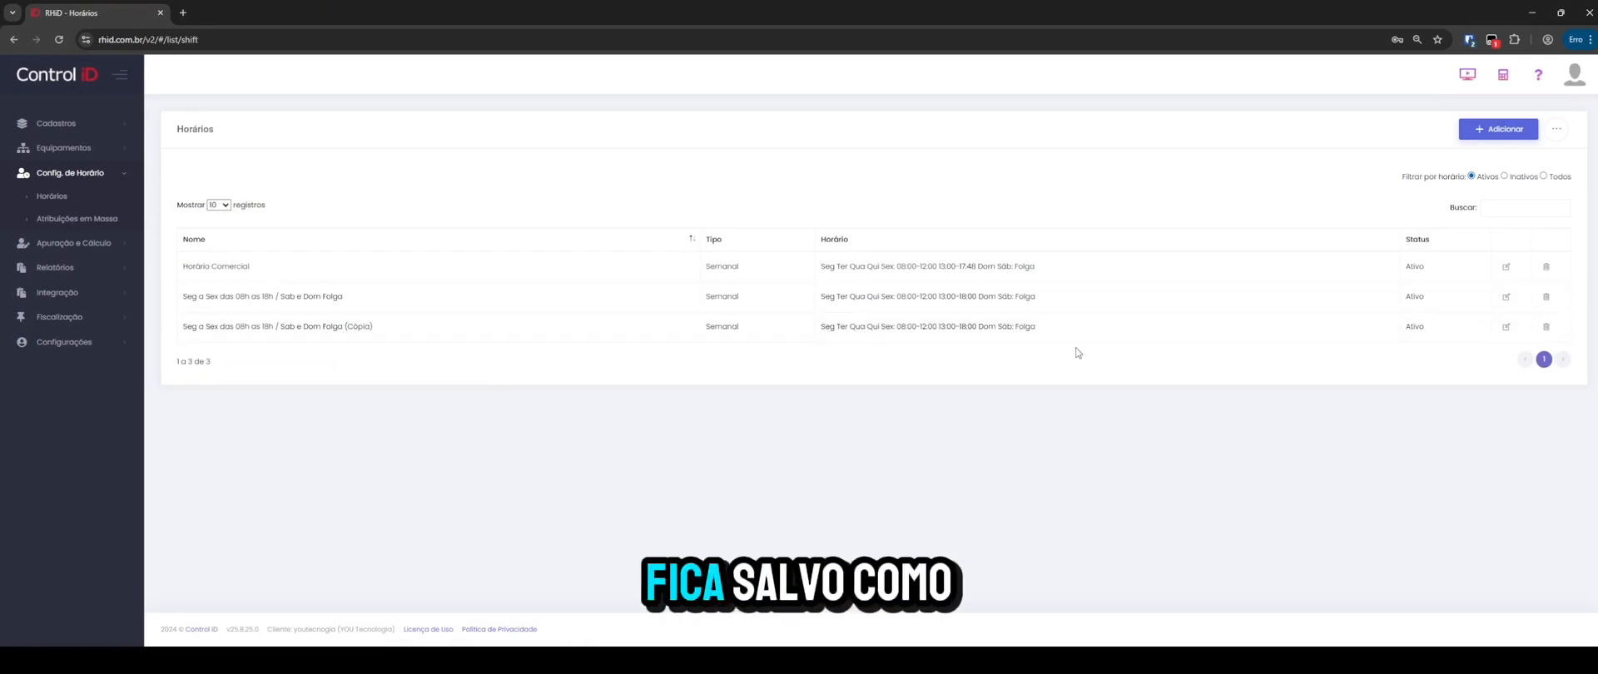
pyautogui.click(1508, 327)
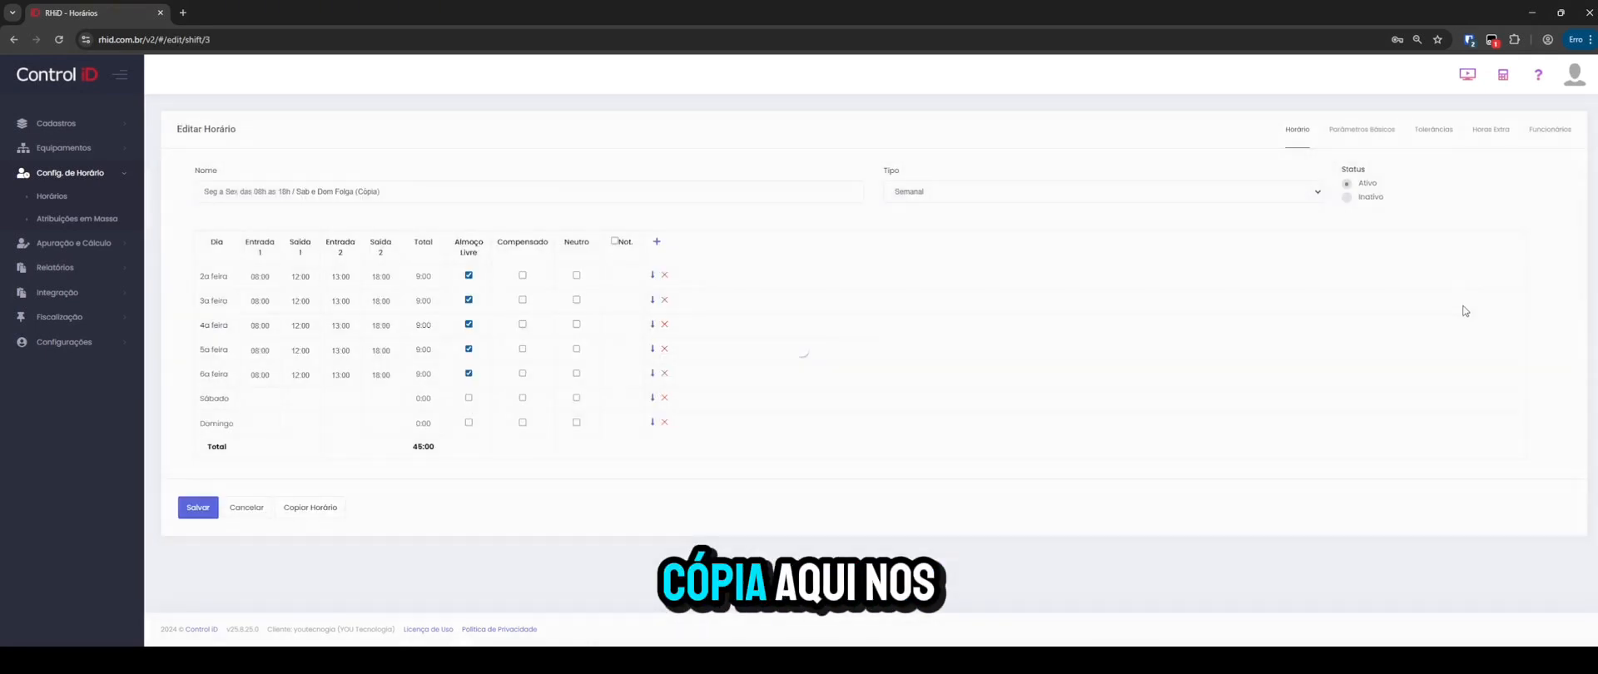
# Examine the copied schedule's basic parameters and its overtime and absence tolerance settings.
pyautogui.click(1383, 131)
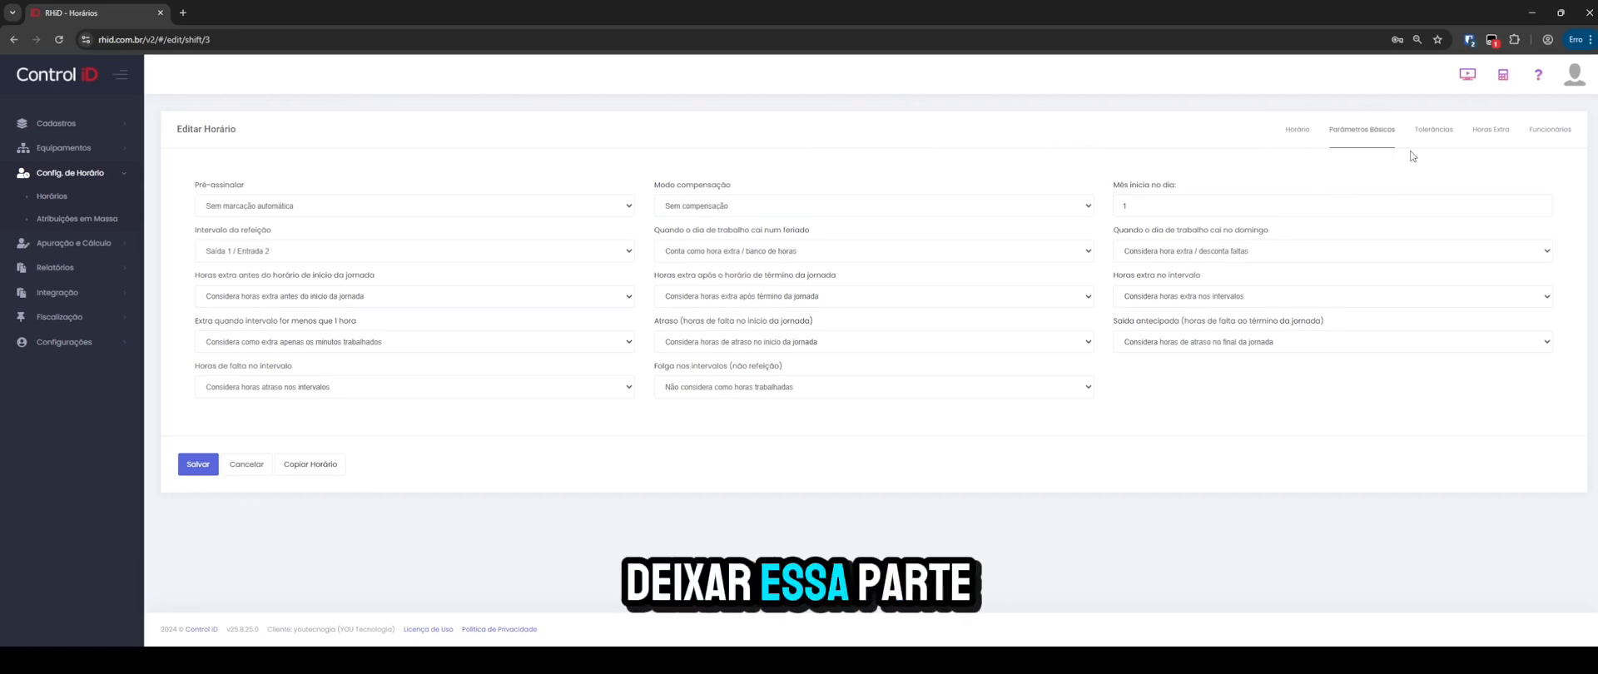
pyautogui.click(1444, 131)
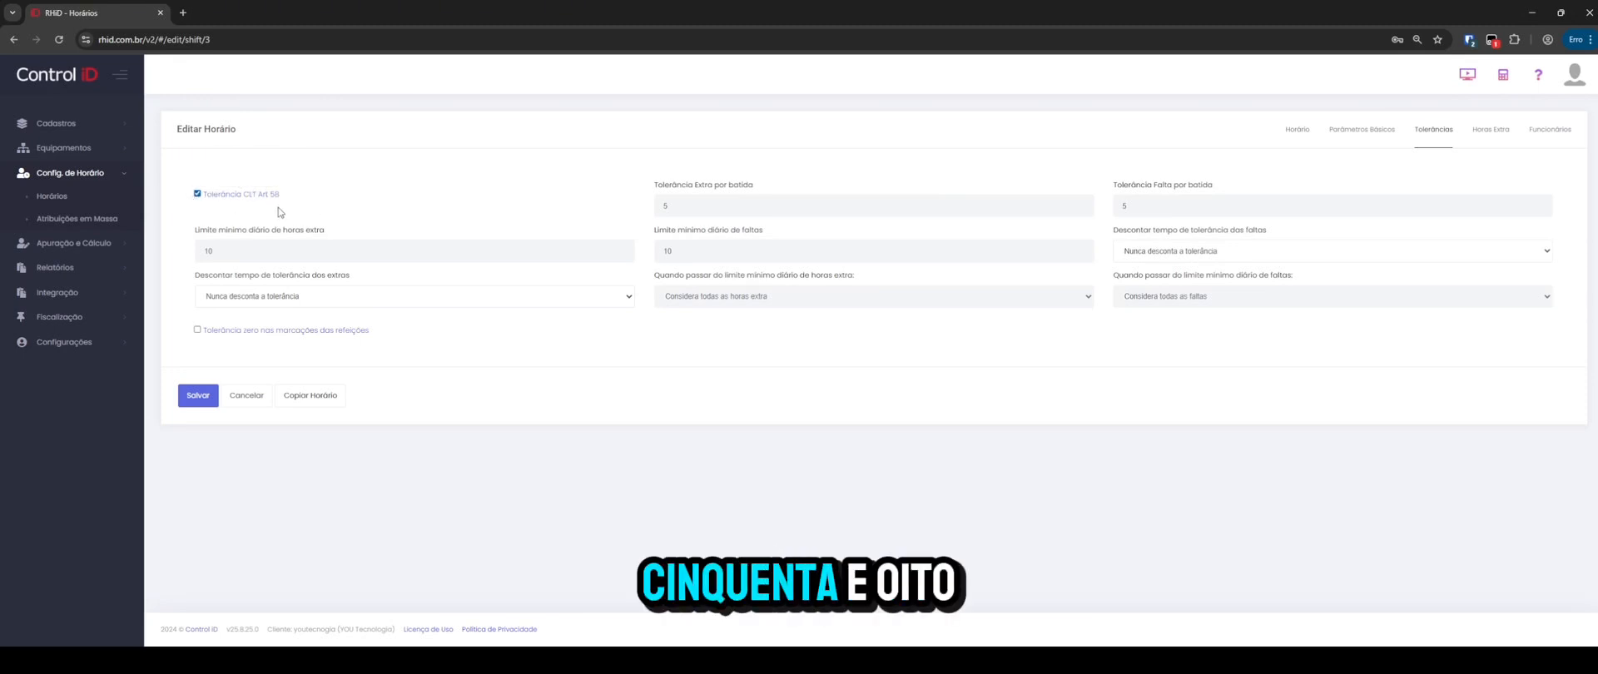
pyautogui.moveTo(271, 248)
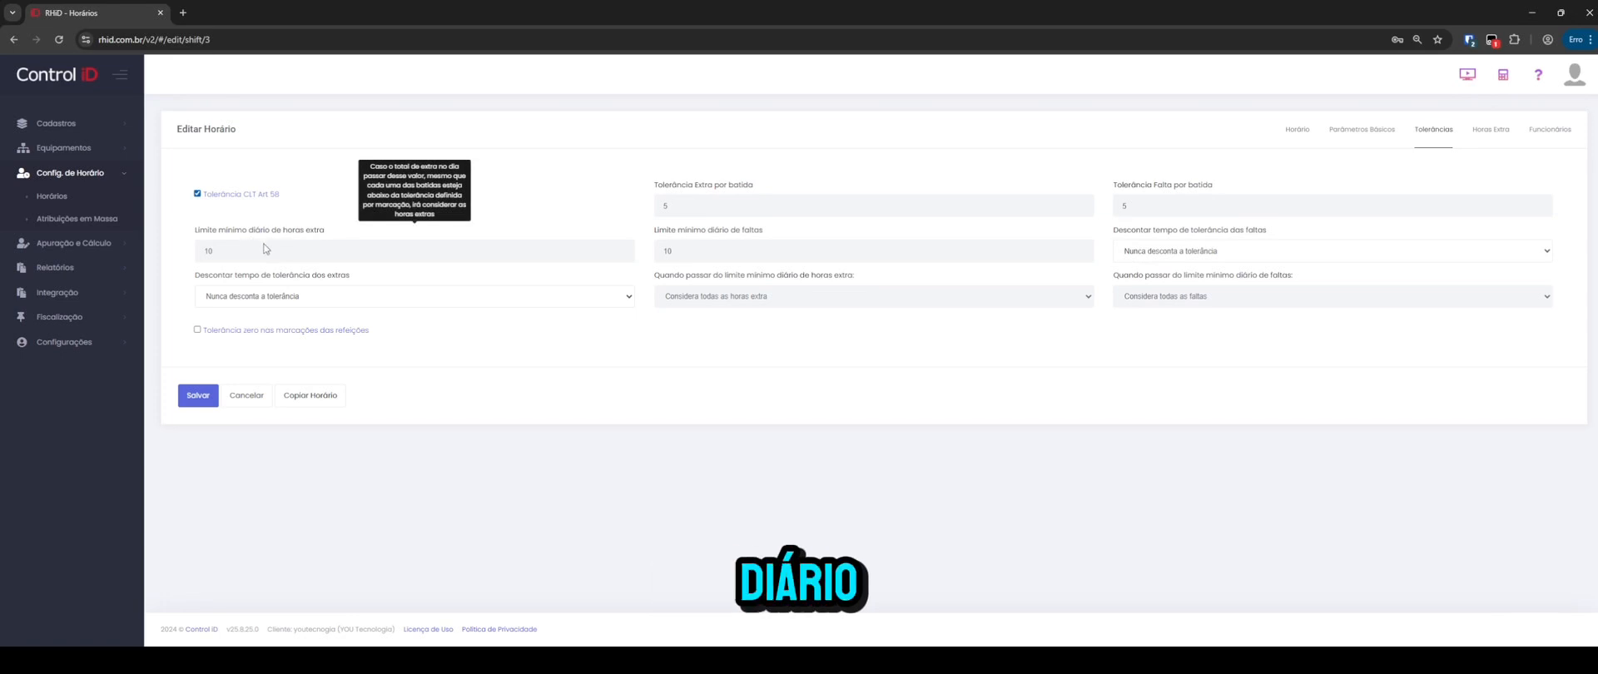
pyautogui.moveTo(687, 198)
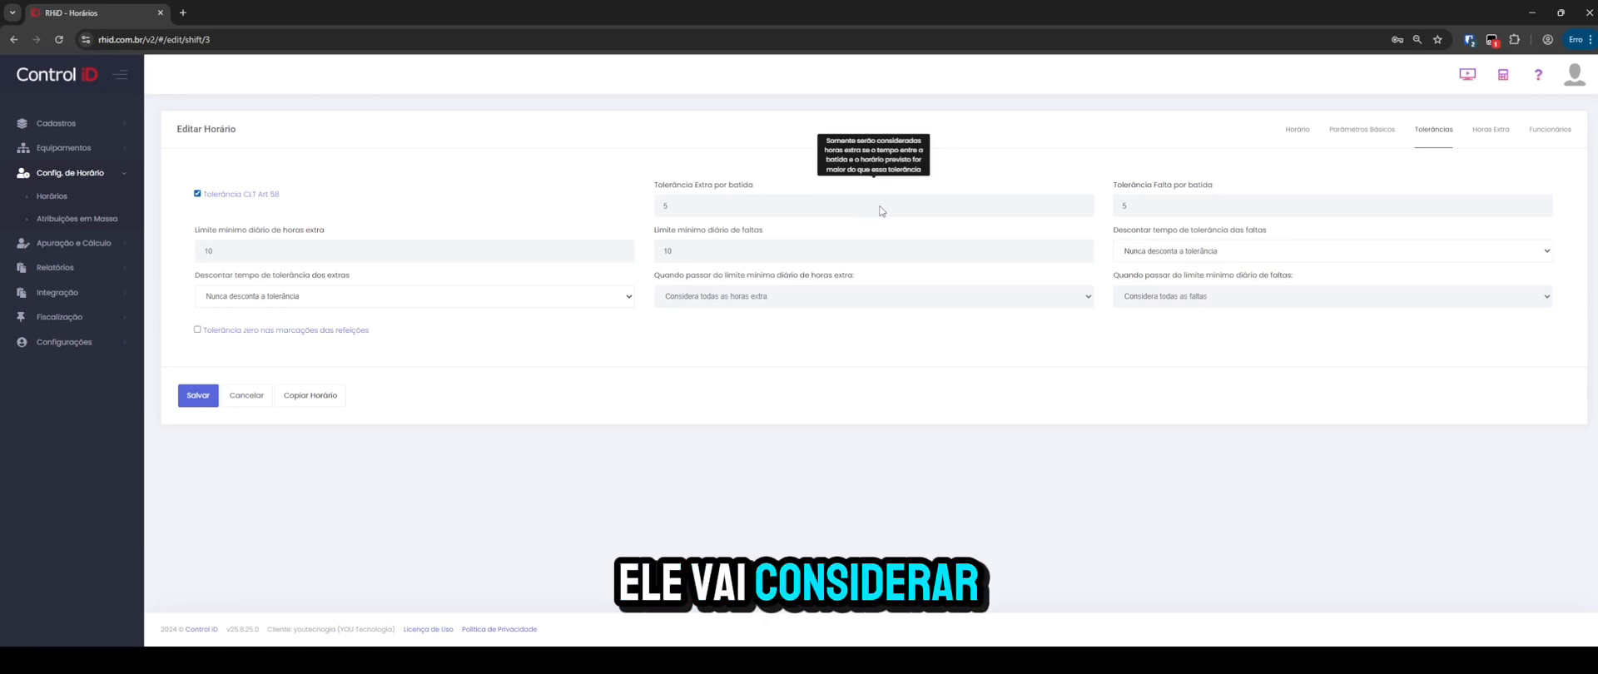
pyautogui.moveTo(1142, 206)
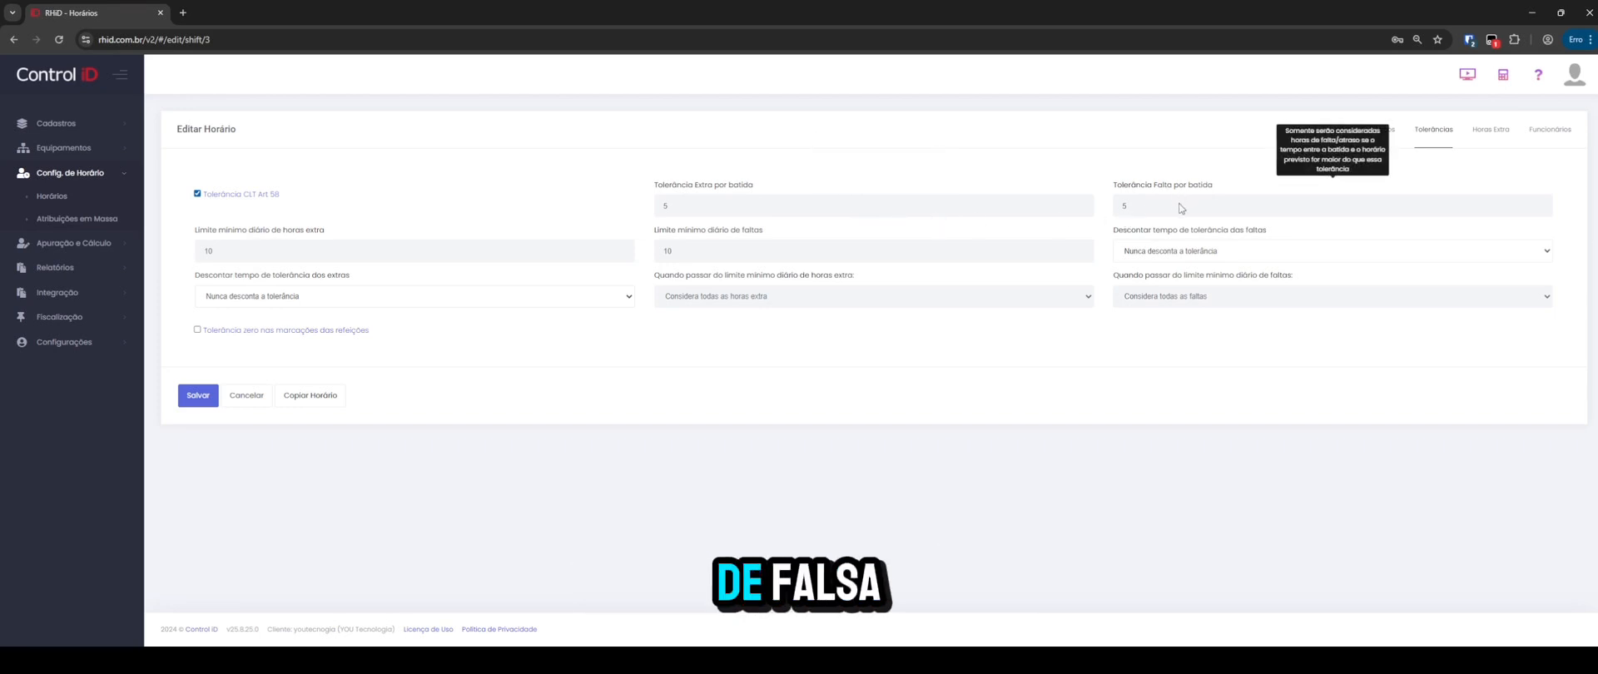
pyautogui.moveTo(1076, 257)
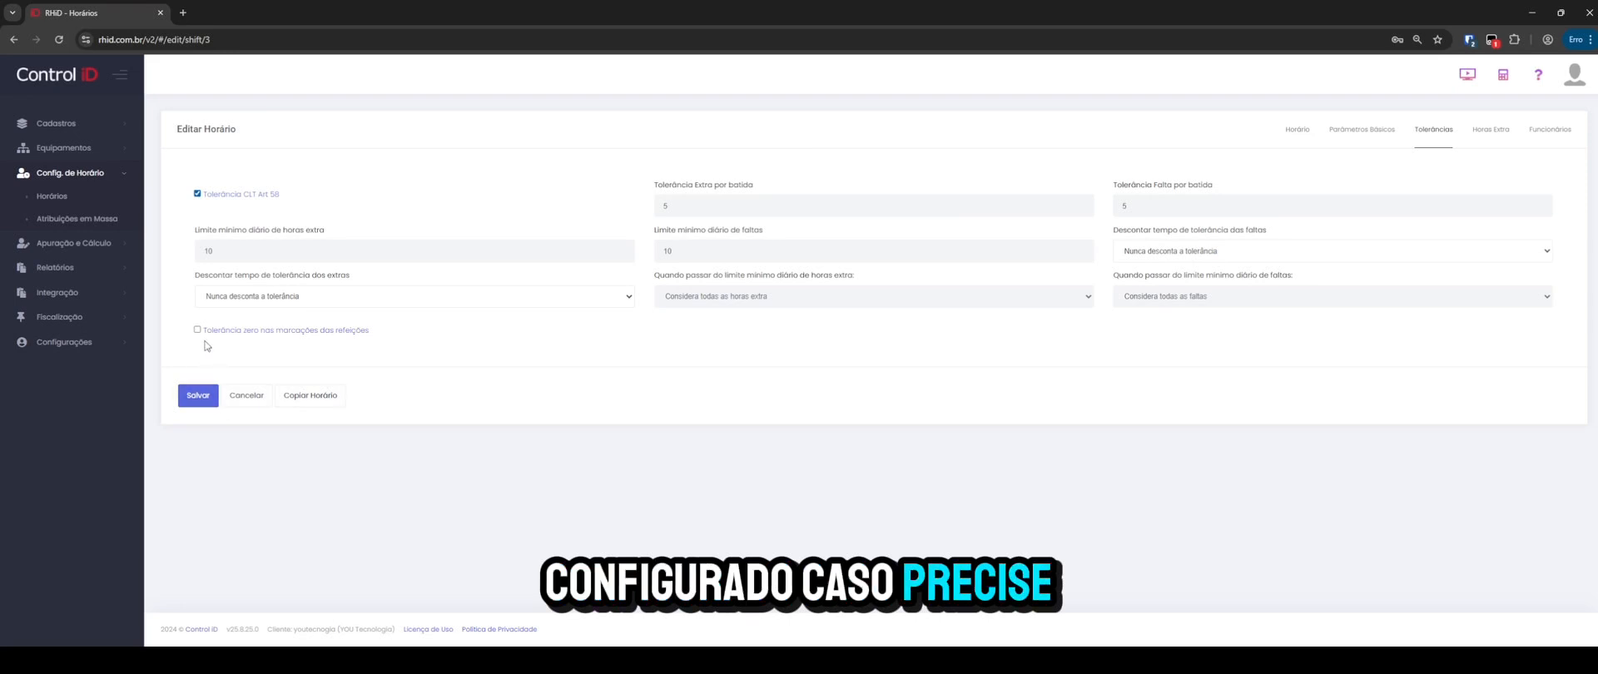
pyautogui.moveTo(297, 334)
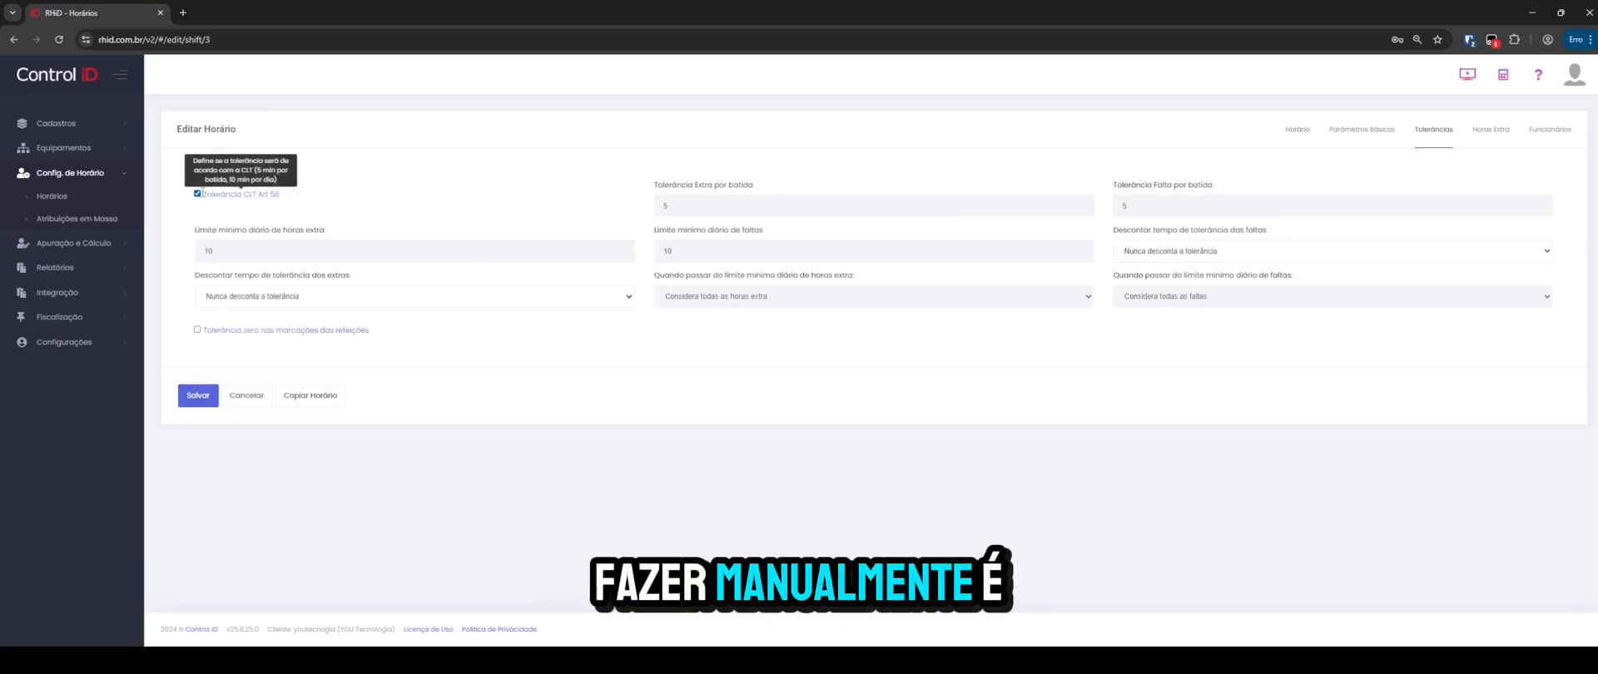
# Turn off the Tolerância CLT Art 58 option to unlock the tolerance fields, and turn it back on.
pyautogui.click(197, 193)
pyautogui.moveTo(315, 257)
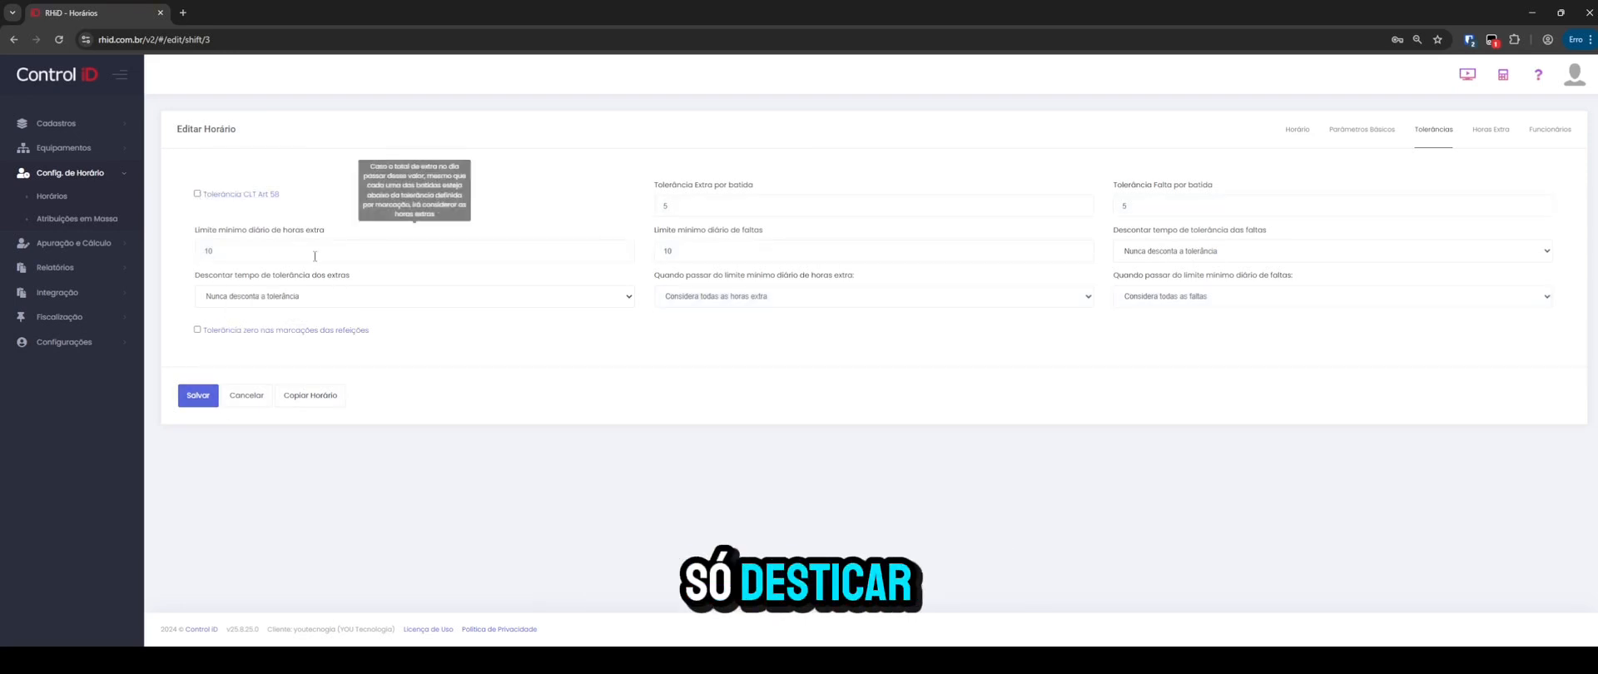
pyautogui.click(197, 193)
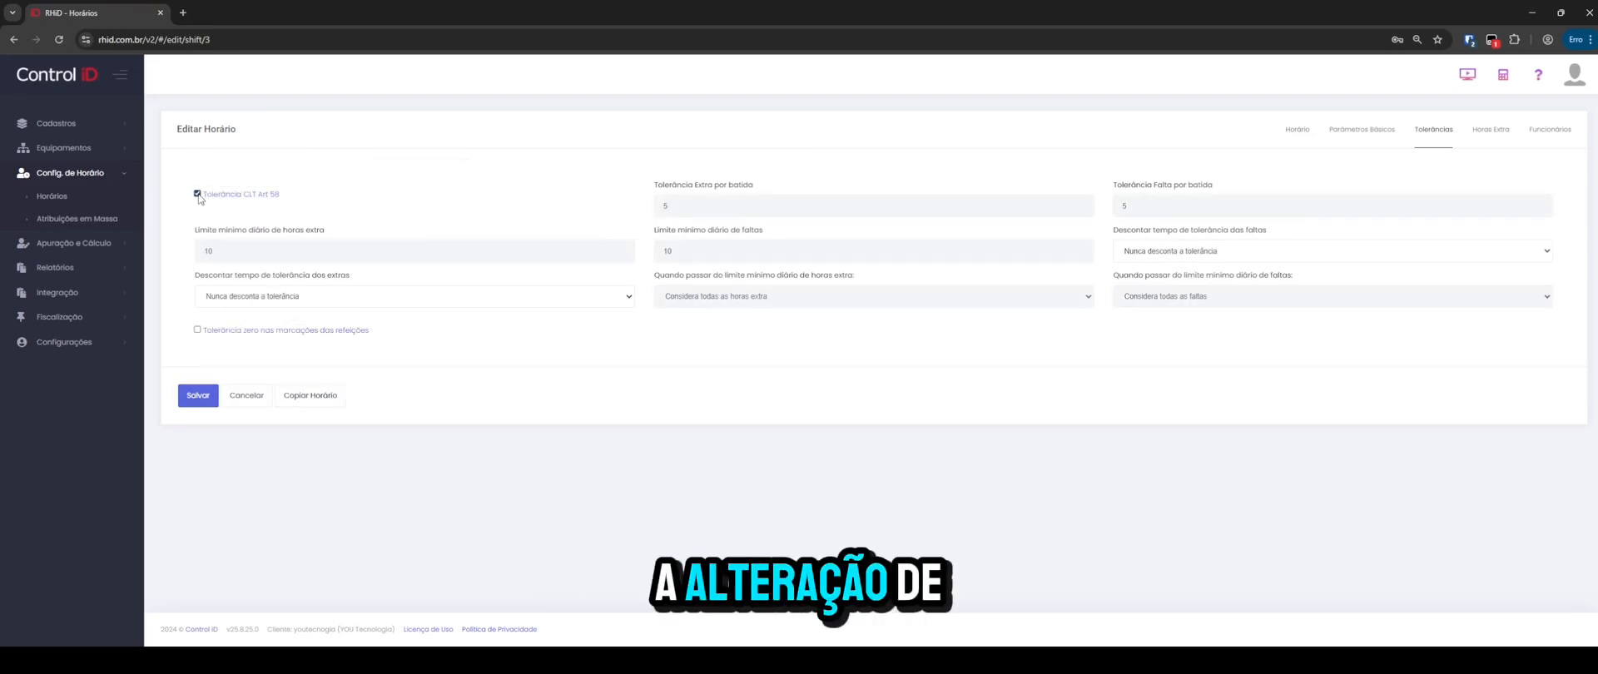
# Set the overtime rates to 50% for workday daytime and for both daytime and night on Saturday.
pyautogui.click(1490, 132)
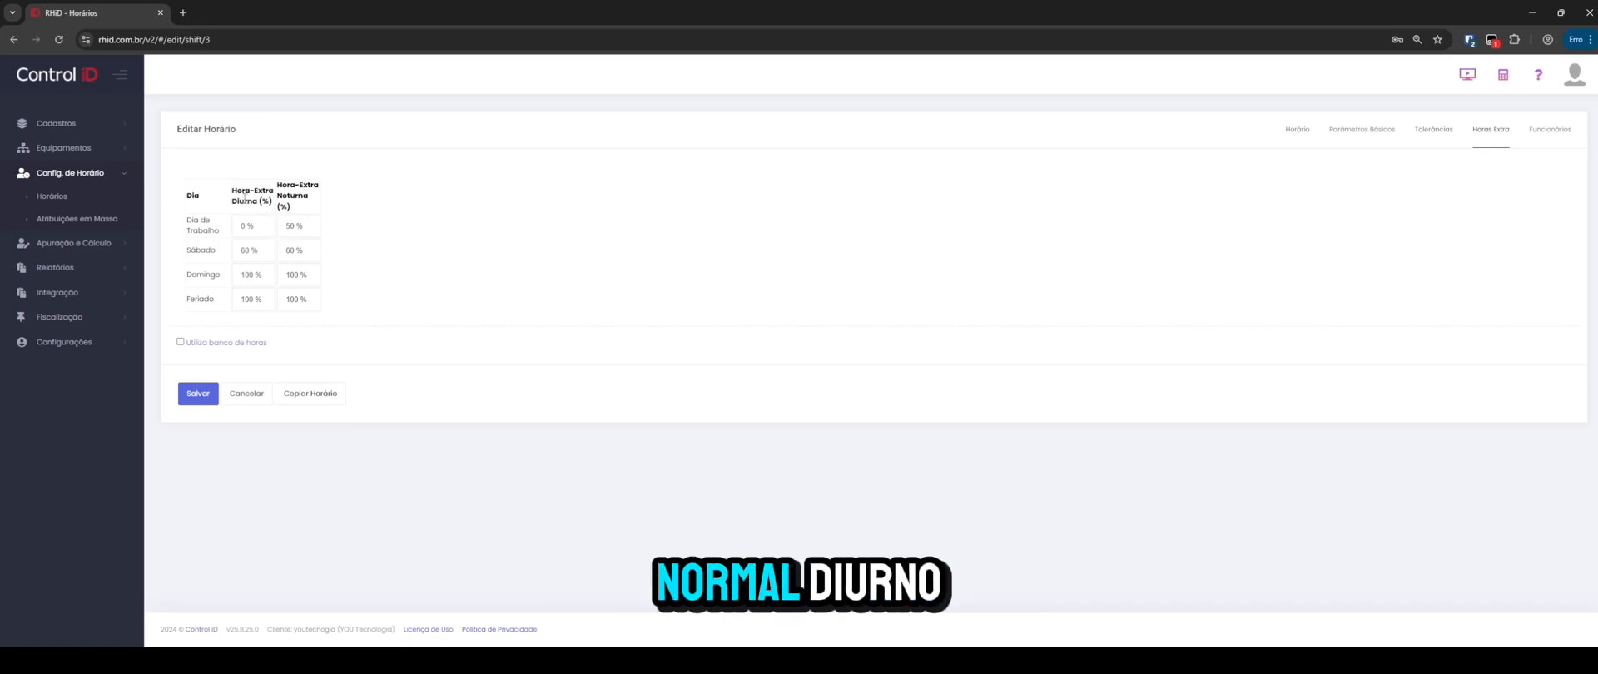
pyautogui.moveTo(235, 192); pyautogui.dragTo(292, 211)
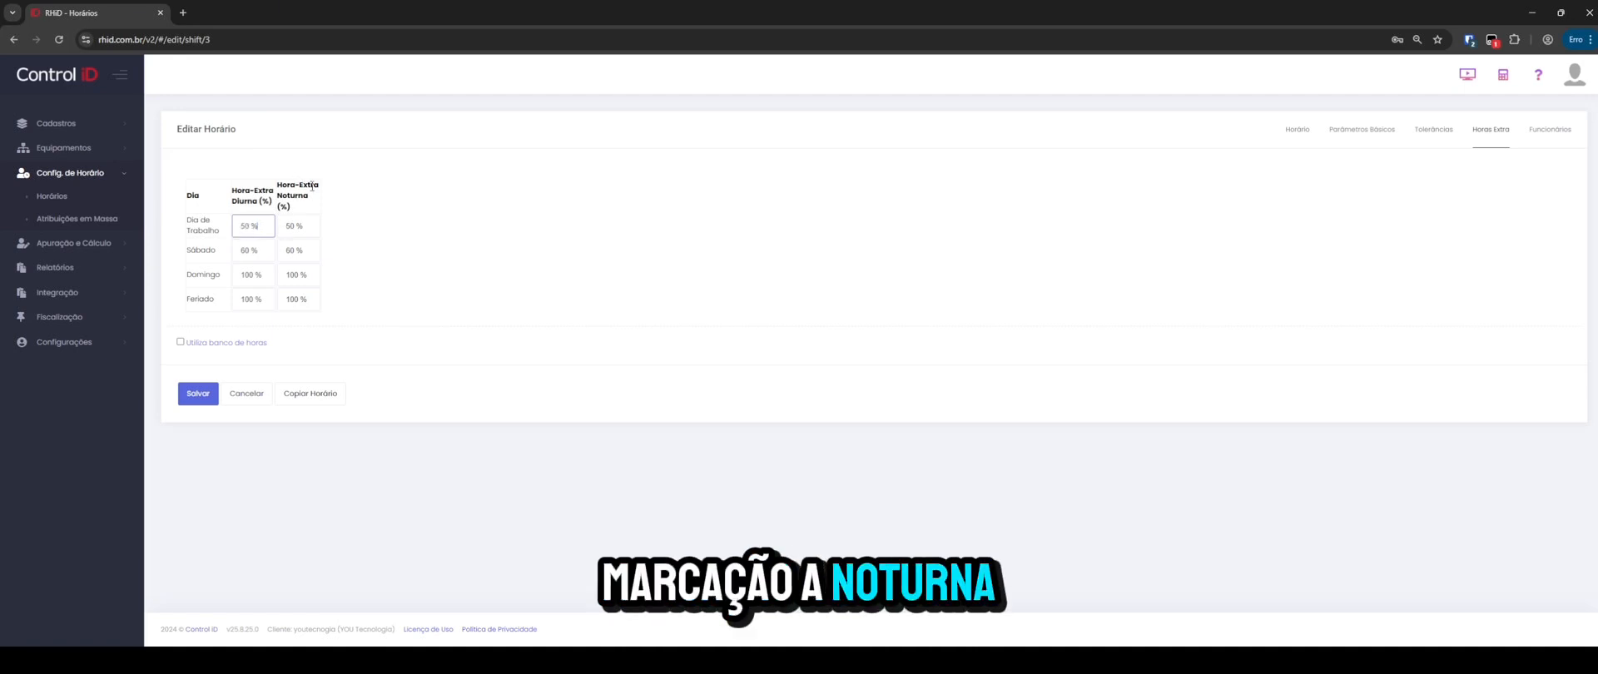
pyautogui.click(288, 225)
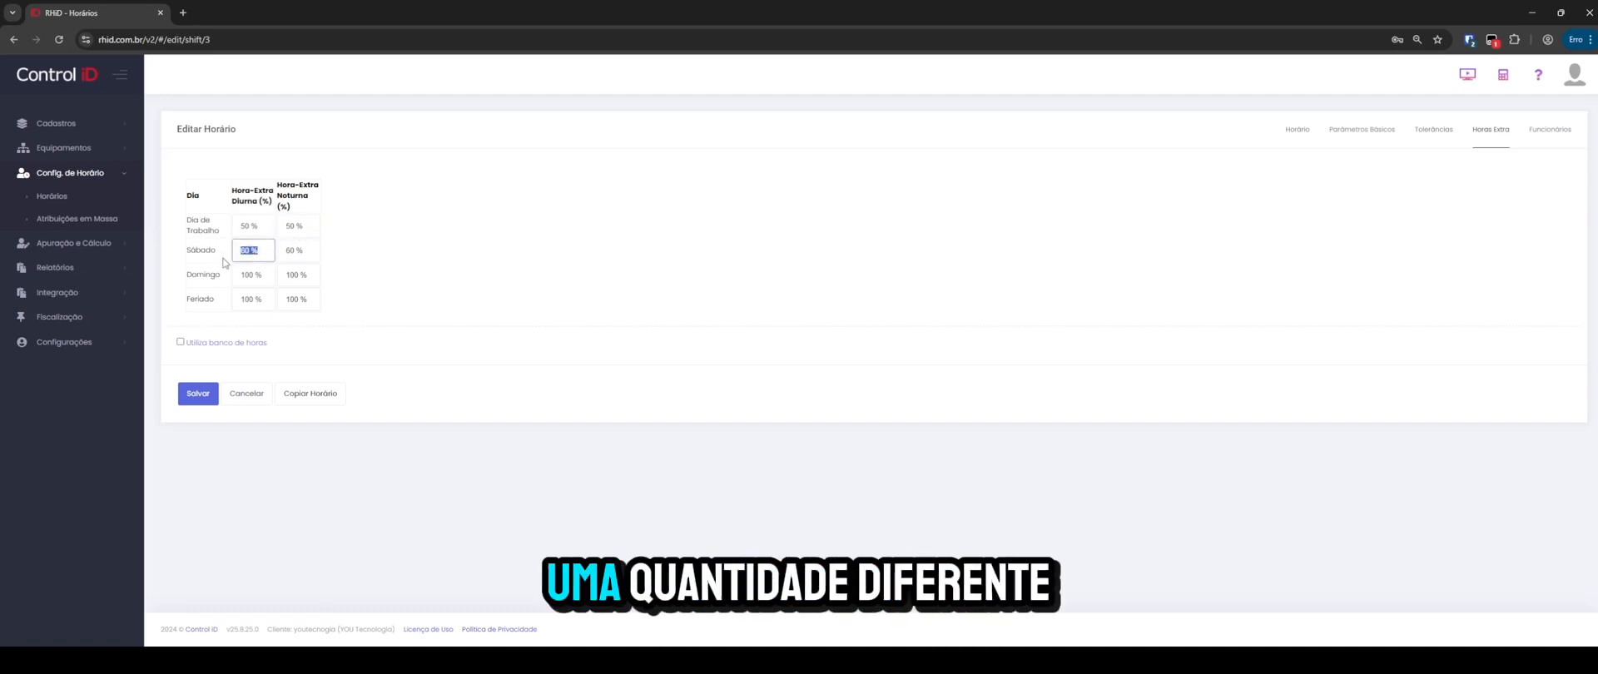
pyautogui.write('50')
pyautogui.click(306, 241)
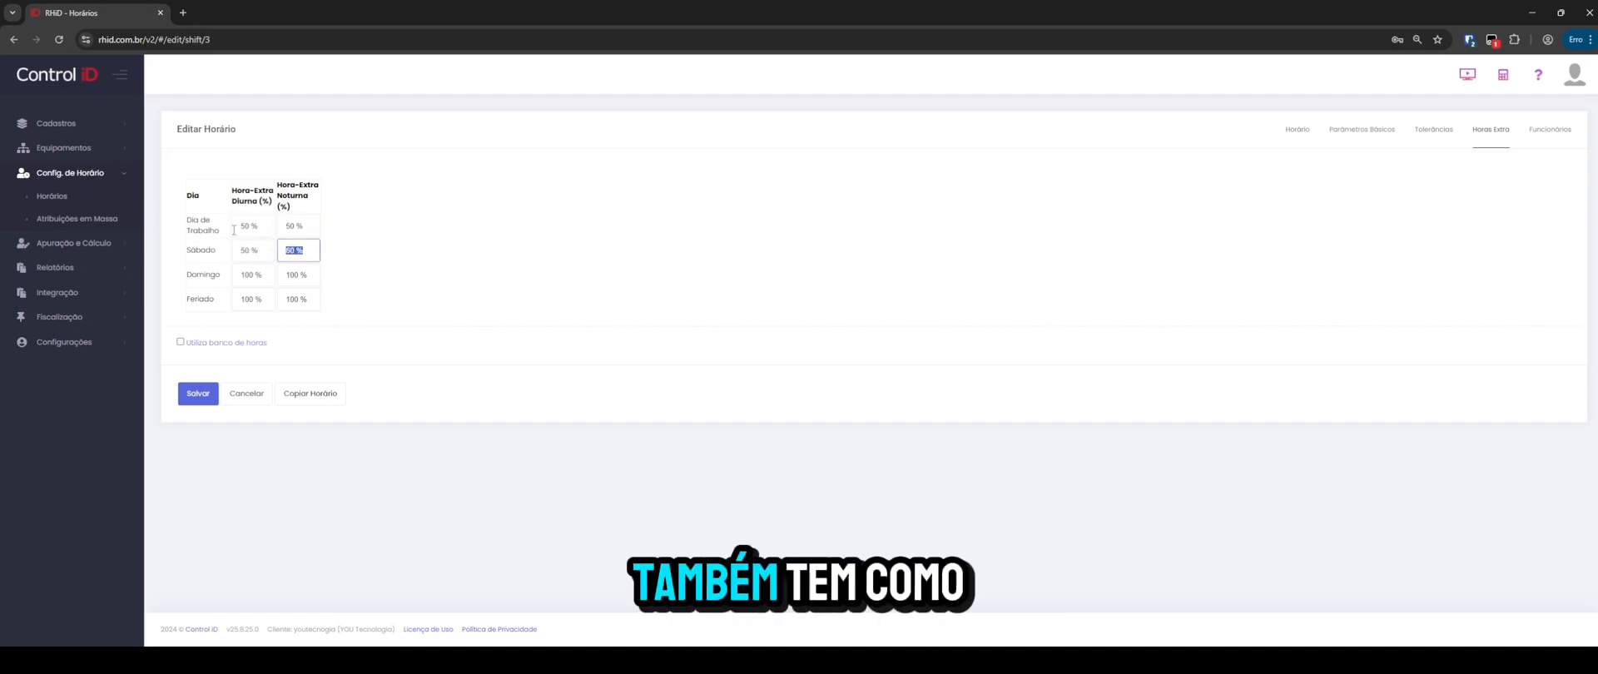
pyautogui.write('50')
pyautogui.click(267, 272)
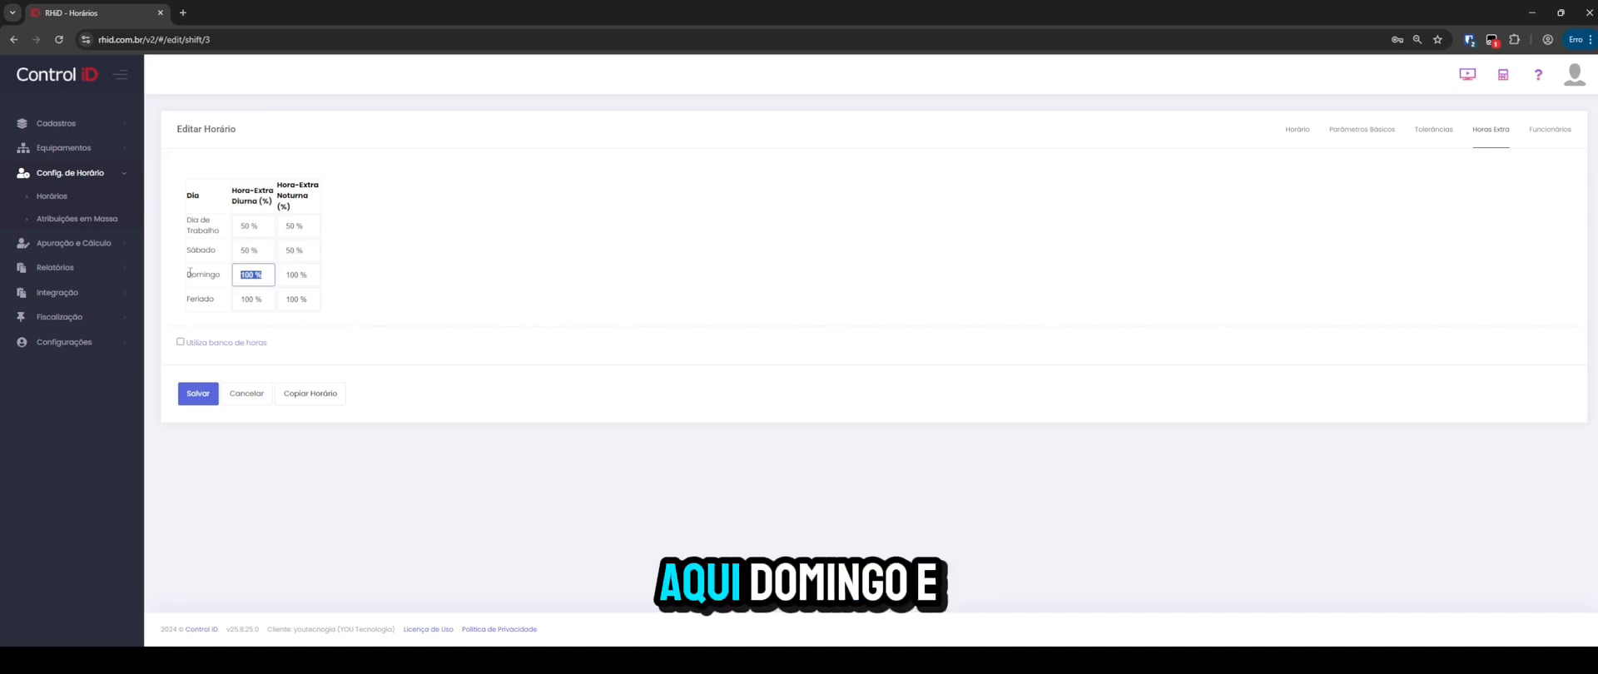
pyautogui.click(238, 303)
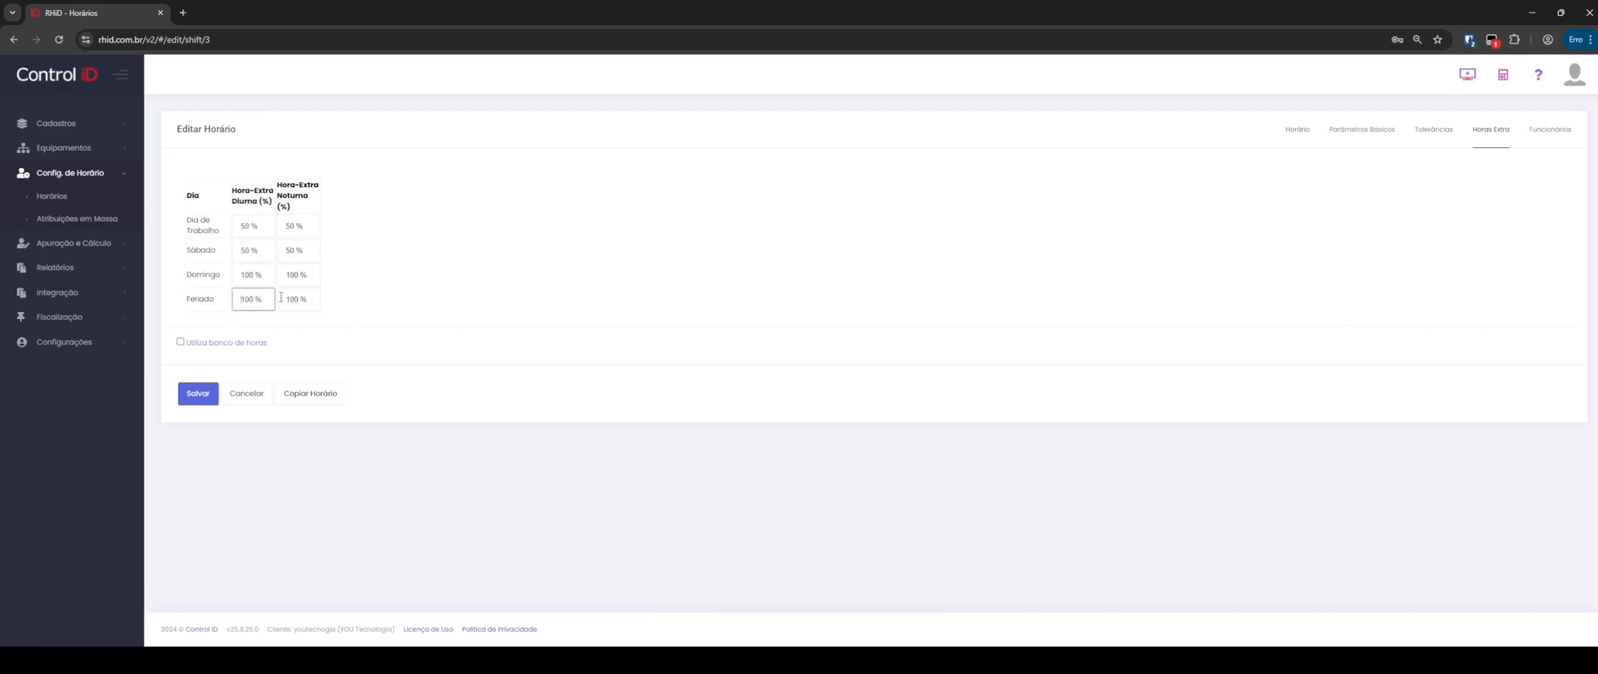
pyautogui.click(196, 299)
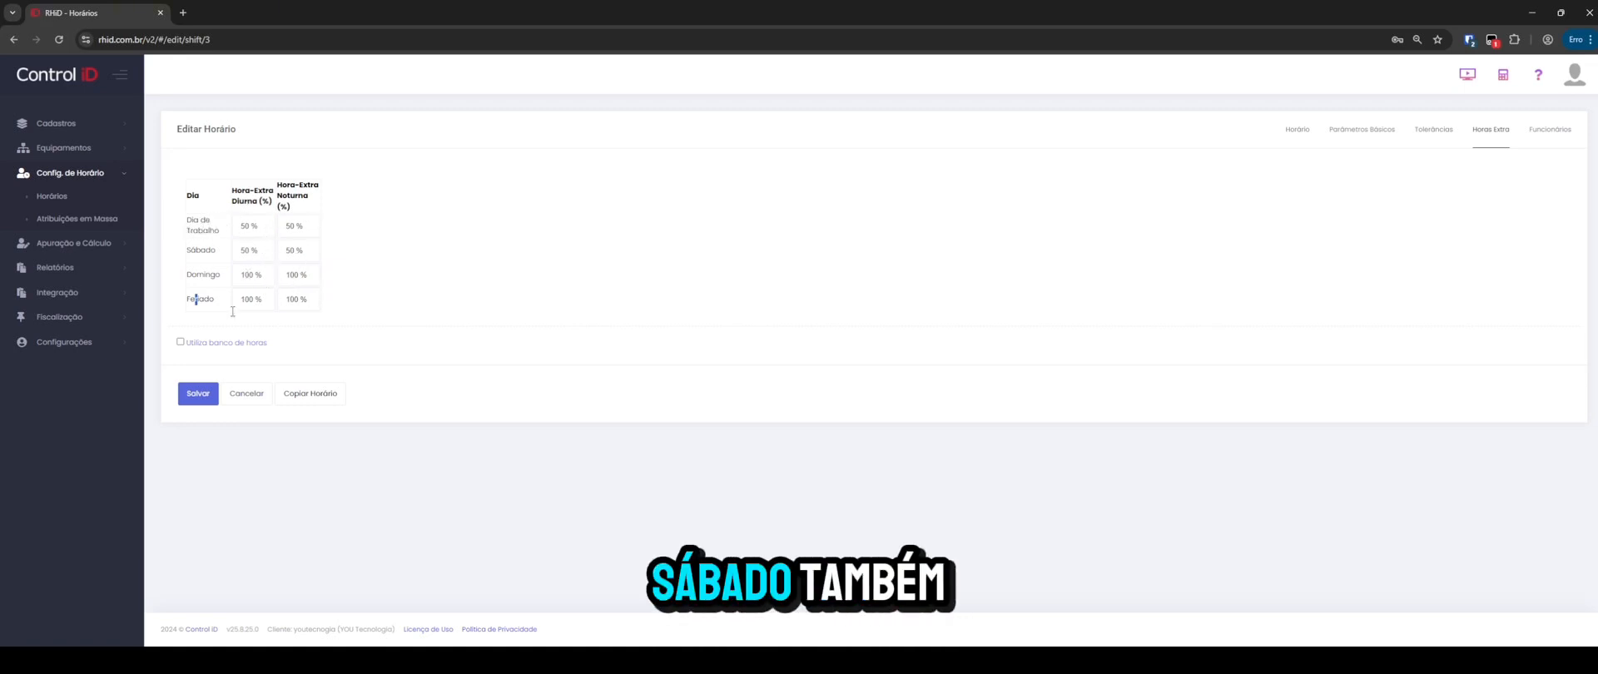
# Review the schedule's employee list and the options offered by Utiliza banco de horas, leaving the bank of hours off.
pyautogui.click(1550, 133)
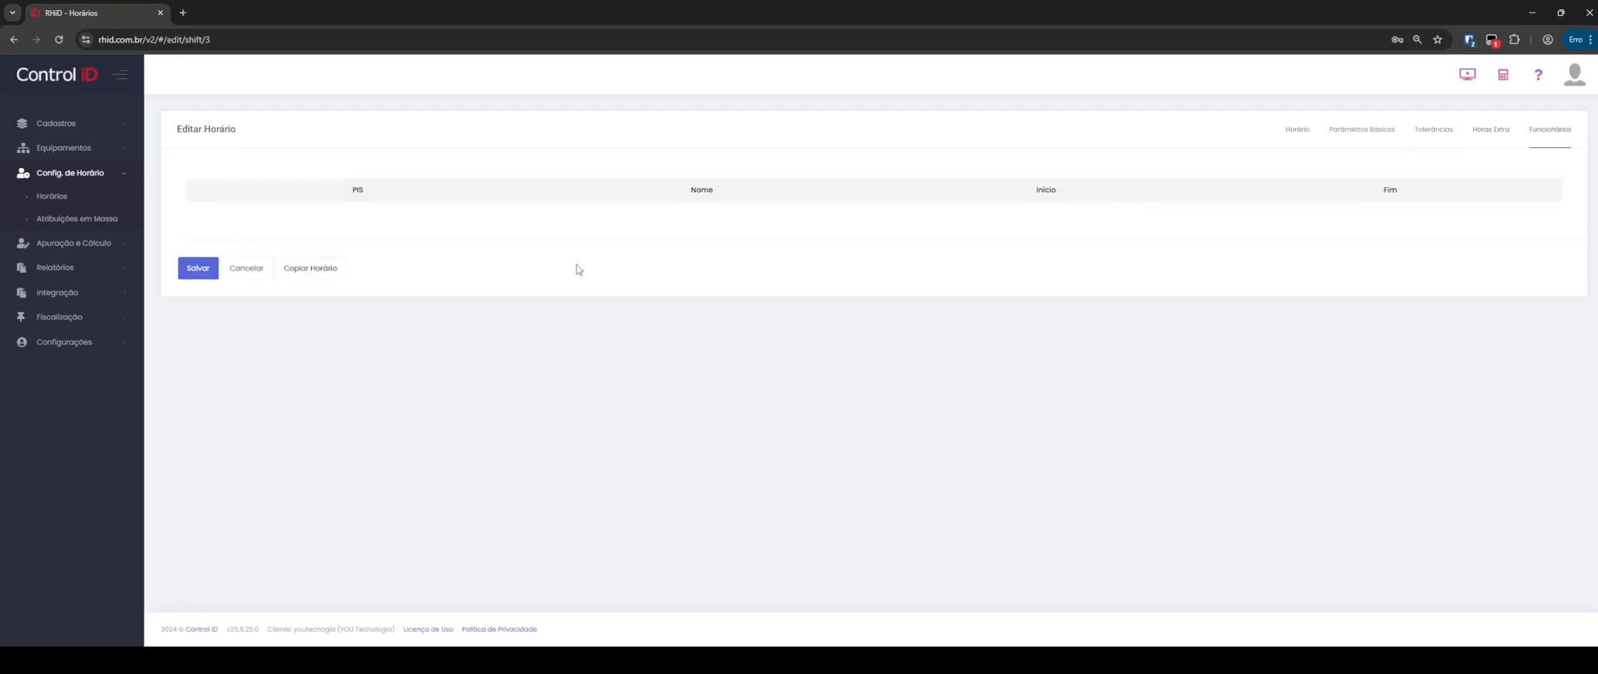
pyautogui.click(1478, 127)
pyautogui.click(1531, 135)
pyautogui.click(1489, 137)
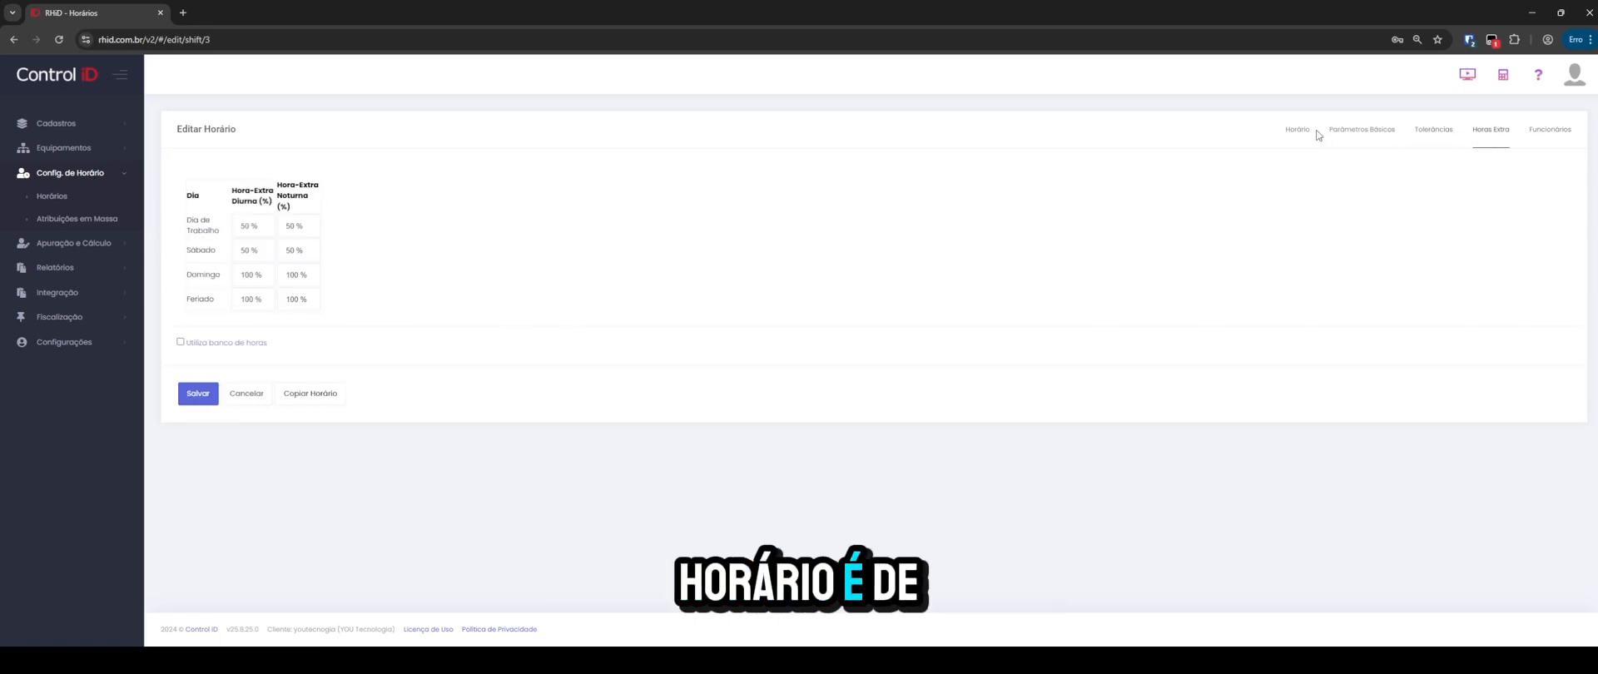
pyautogui.click(180, 342)
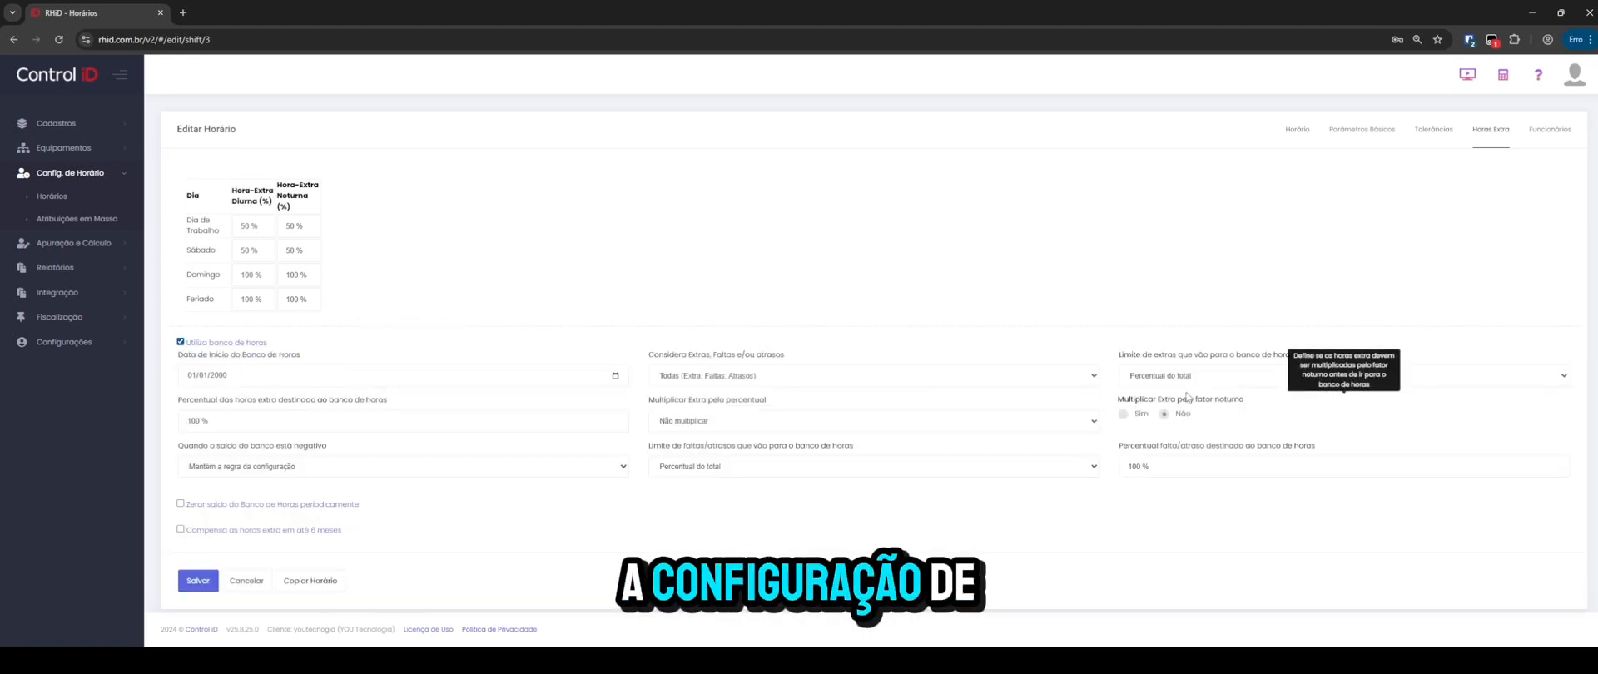
pyautogui.click(180, 342)
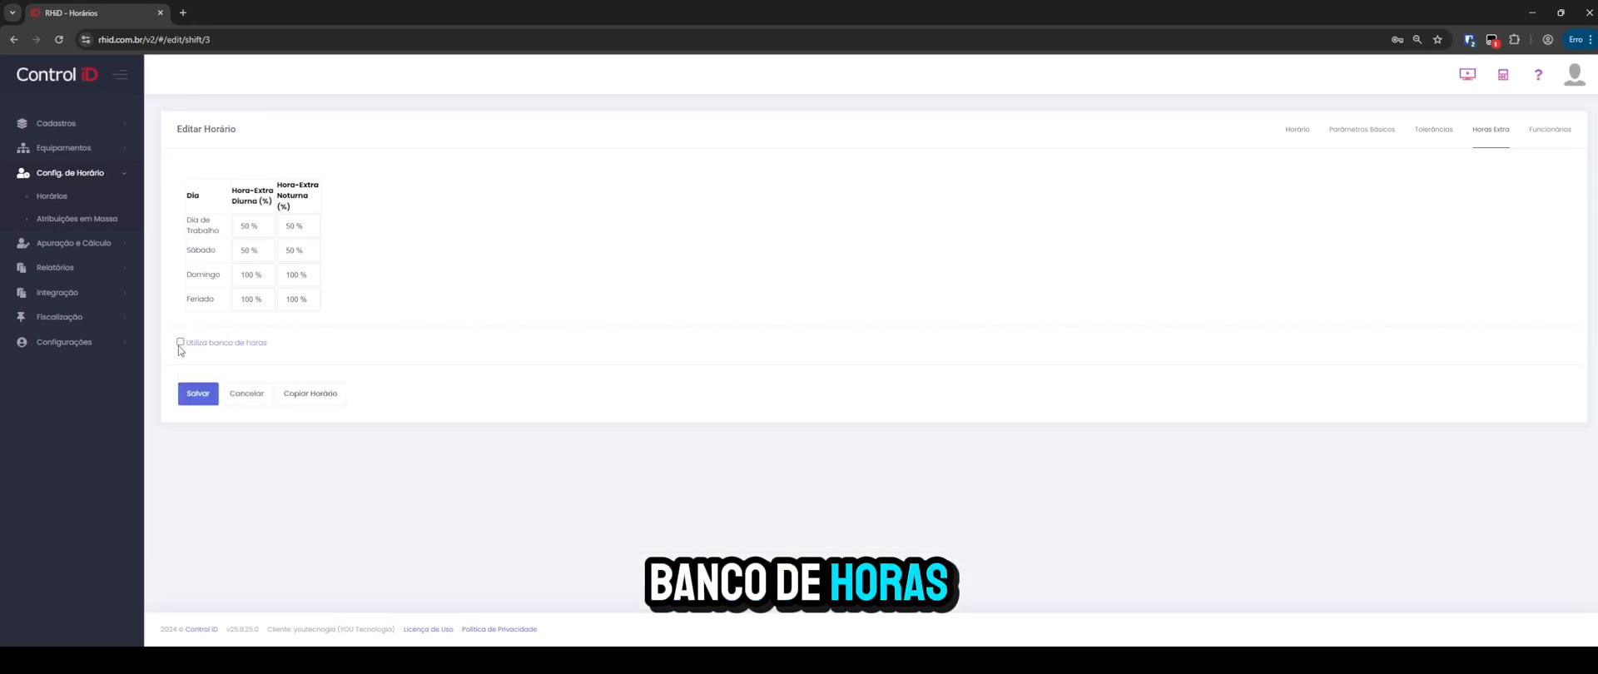
# Save the copied schedule and confirm the changes.
pyautogui.click(197, 393)
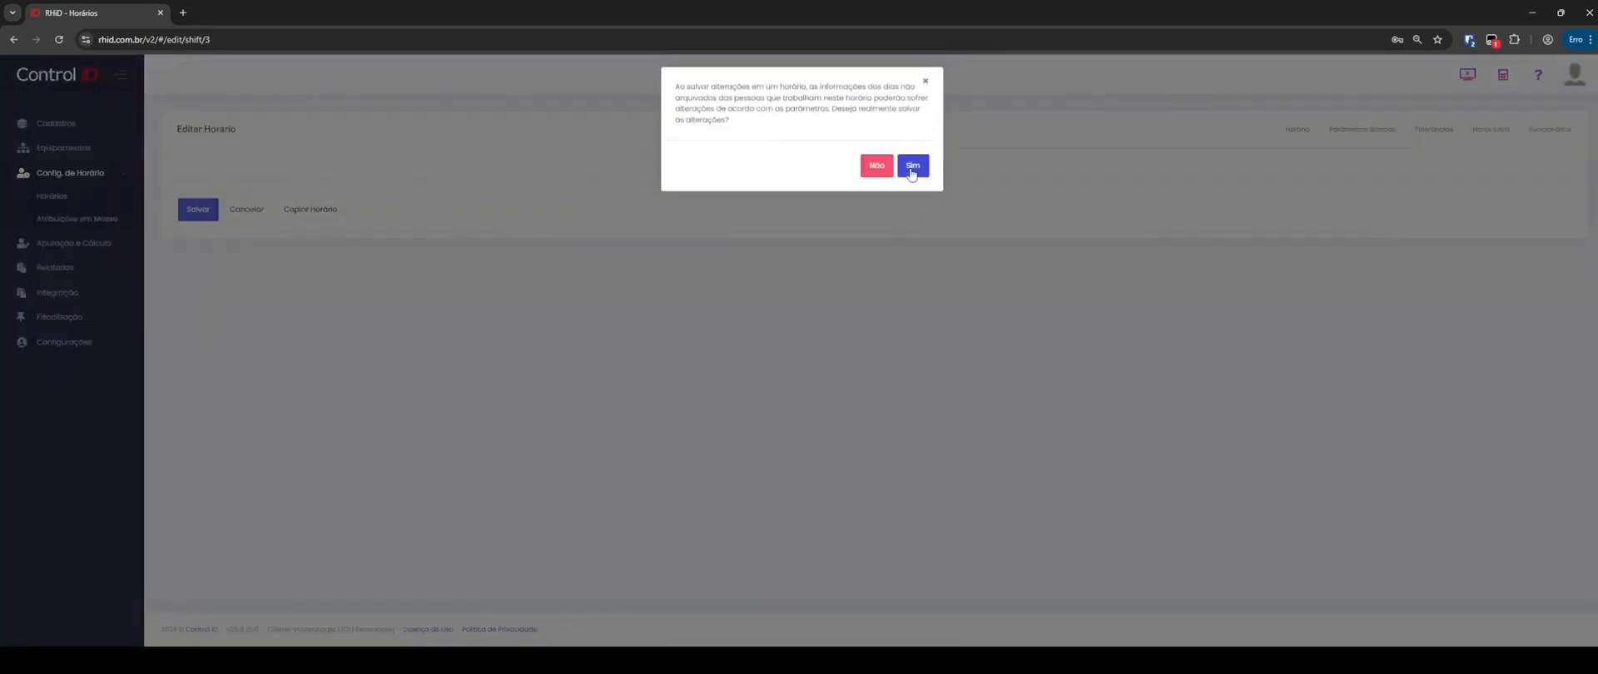
pyautogui.click(913, 167)
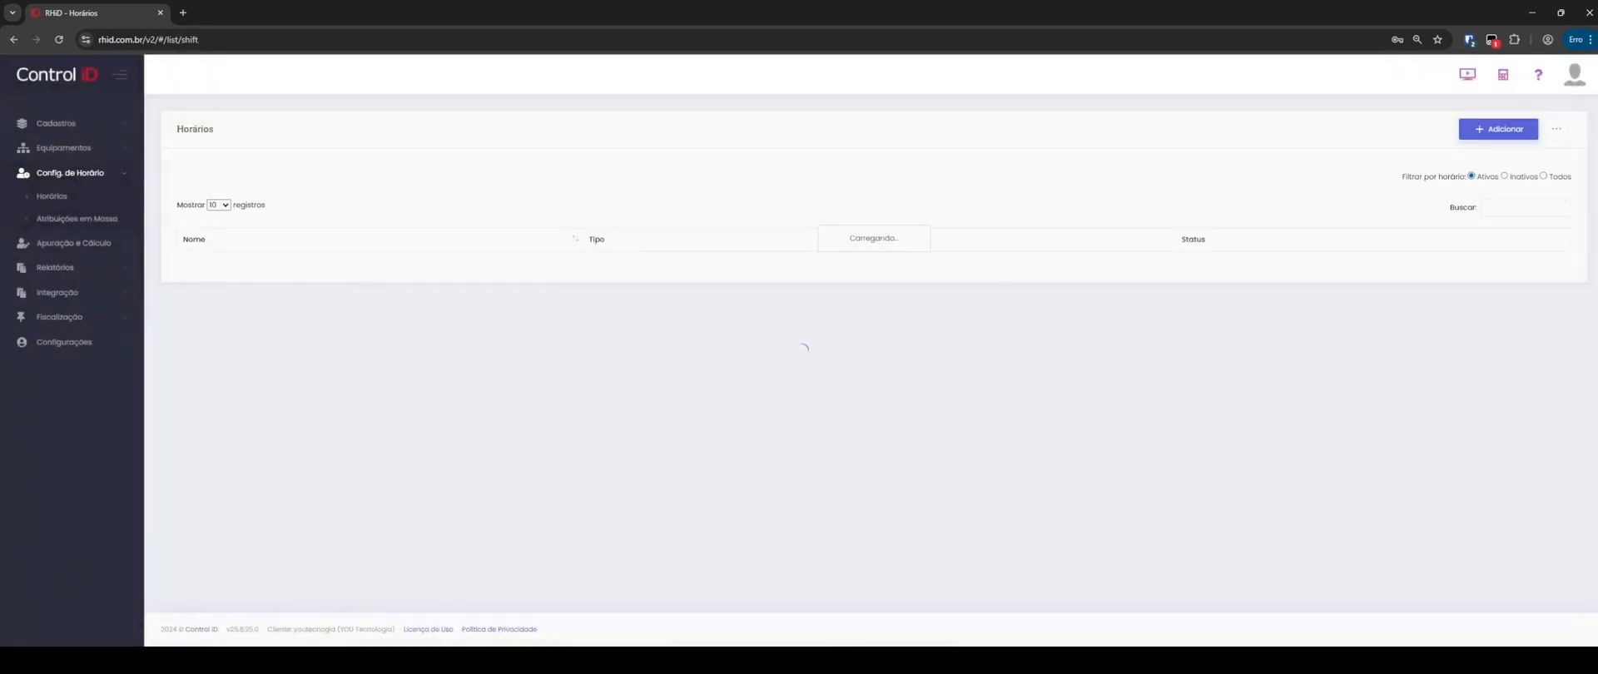